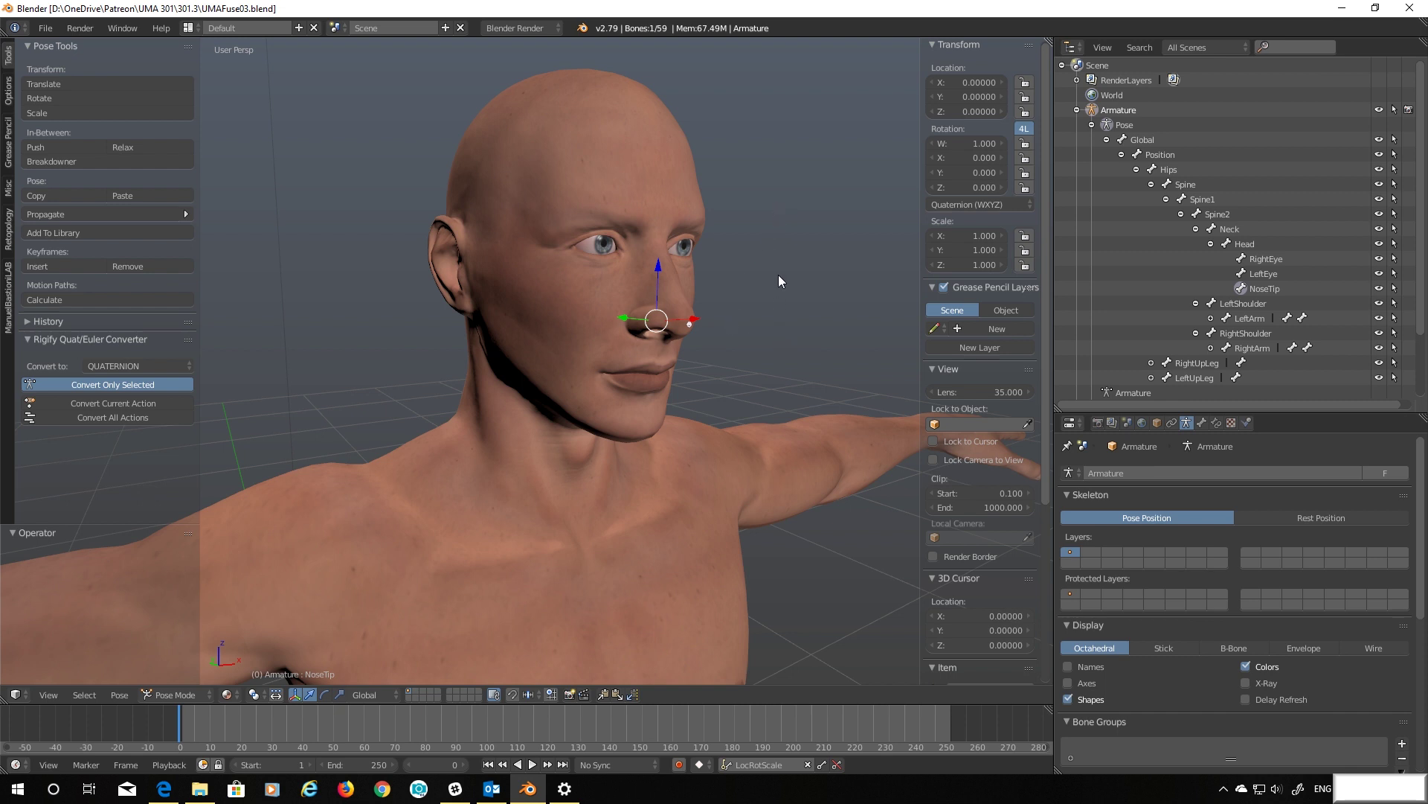
# Tidy the outliner so the Armature shows its direct children, and select the Body mesh
pyautogui.scroll(-1, 778, 275)
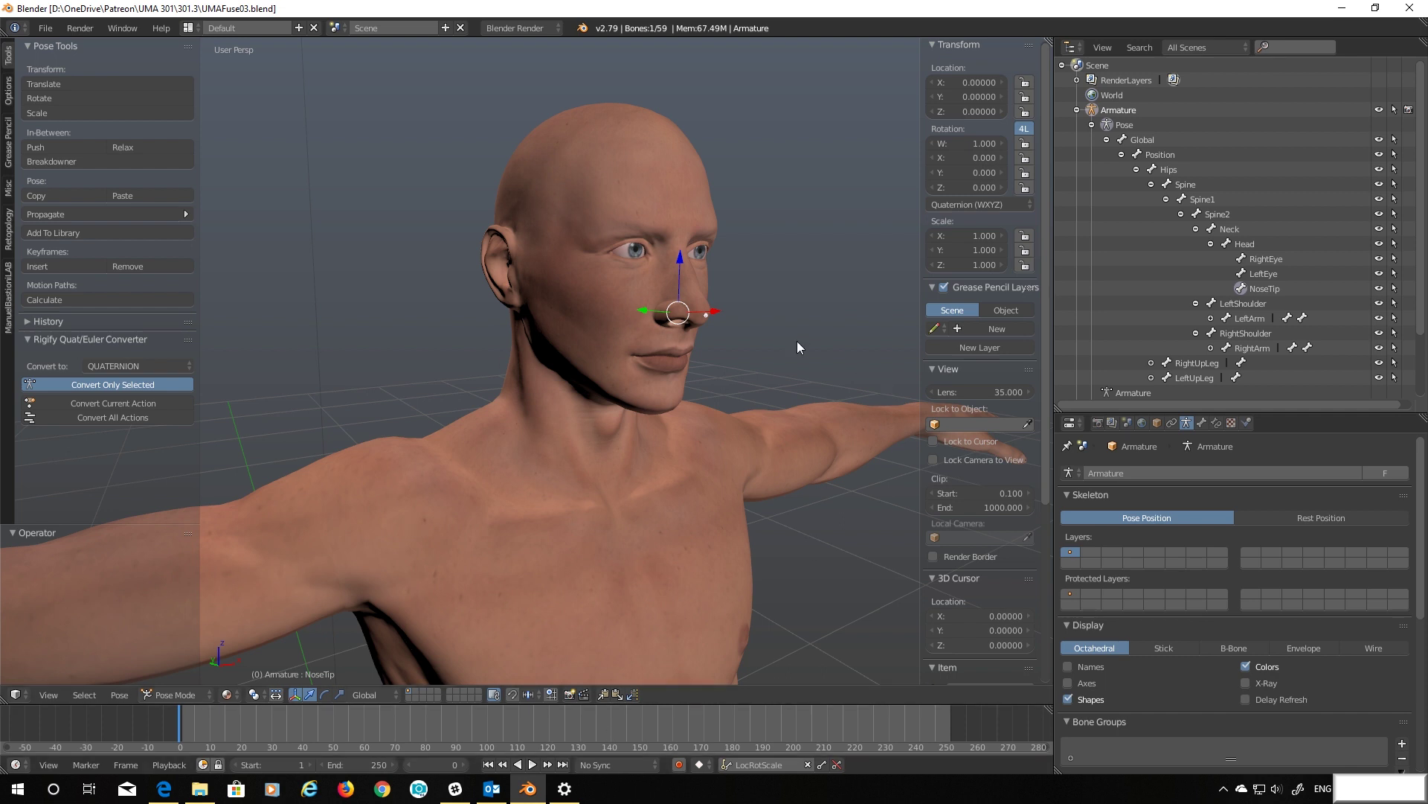
pyautogui.scroll(1, 792, 314)
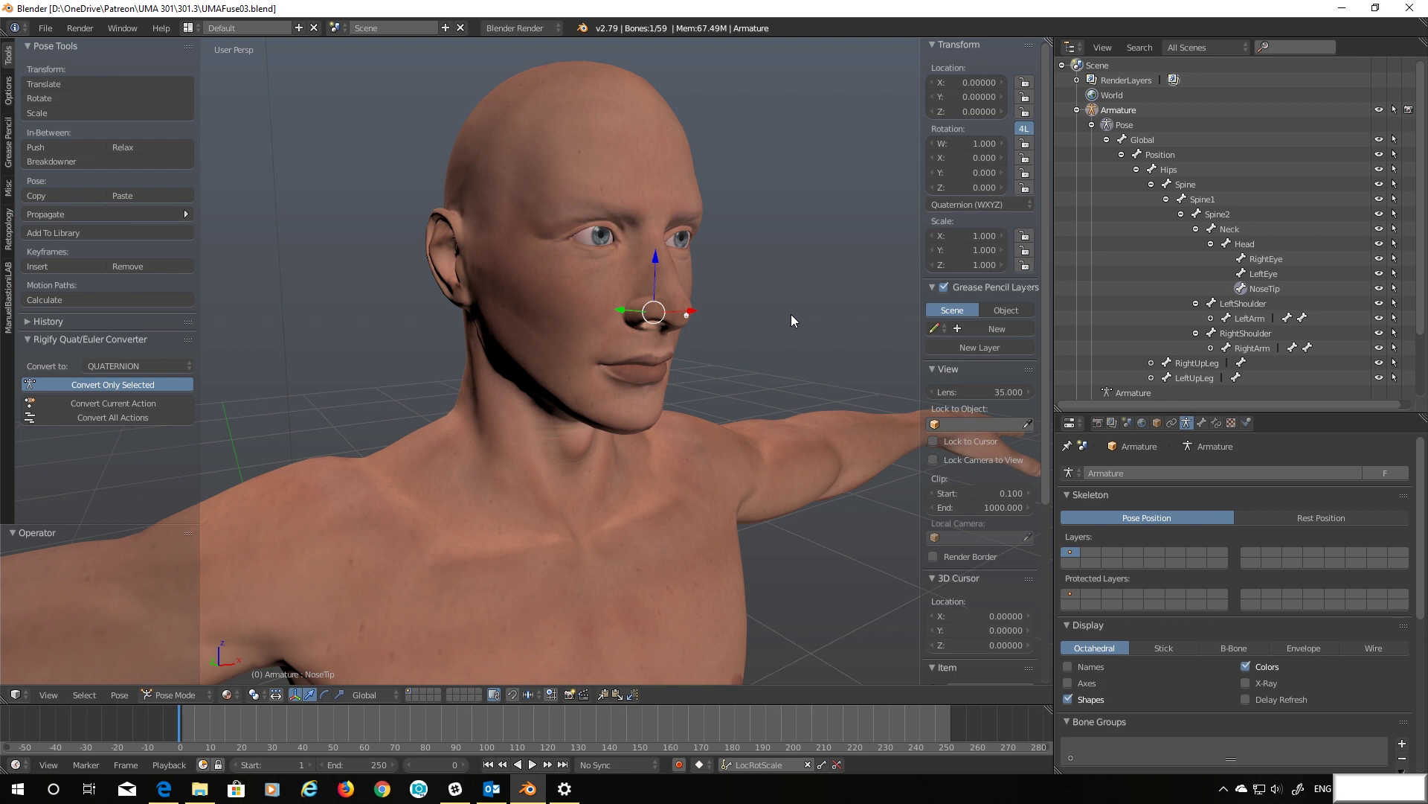
pyautogui.click(1078, 110)
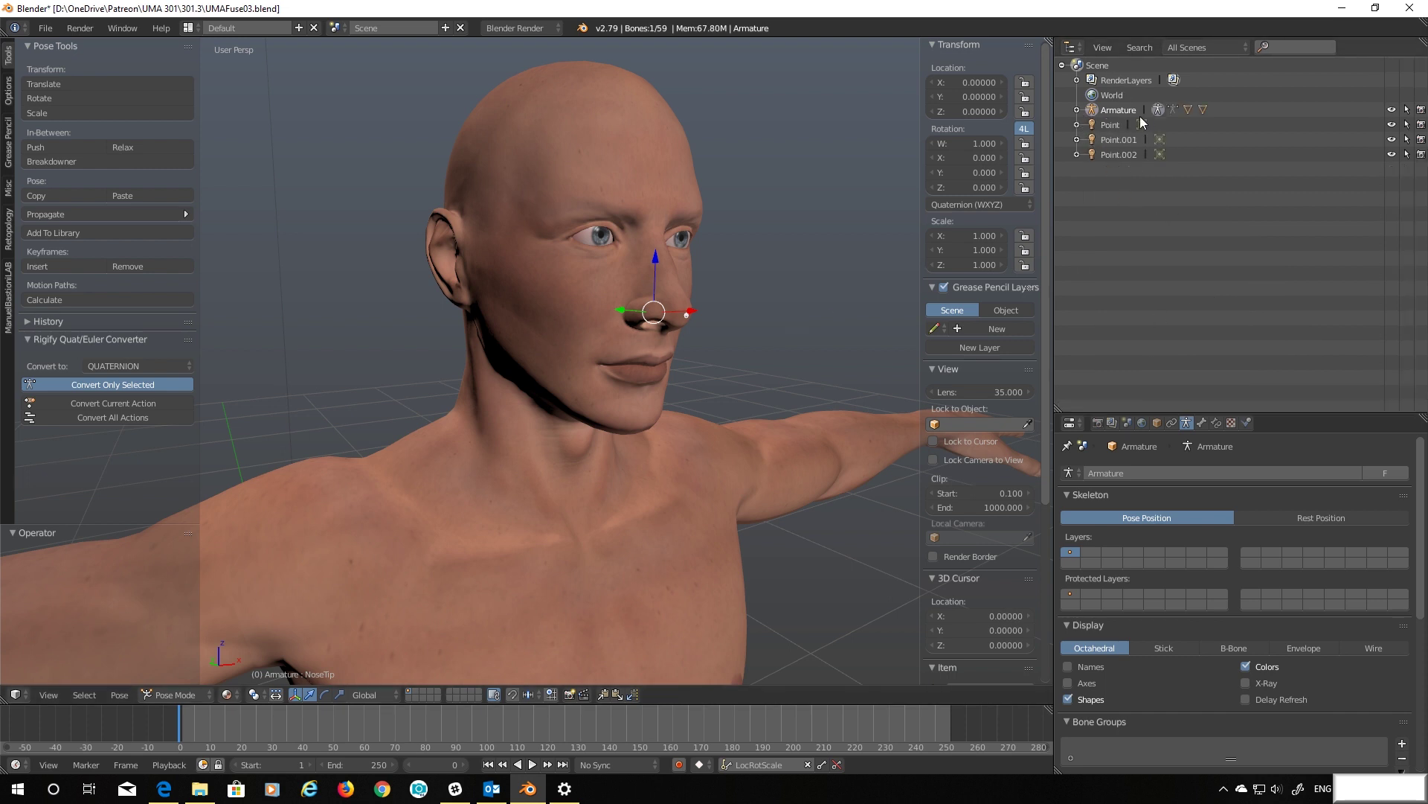
pyautogui.click(1077, 110)
pyautogui.click(1091, 125)
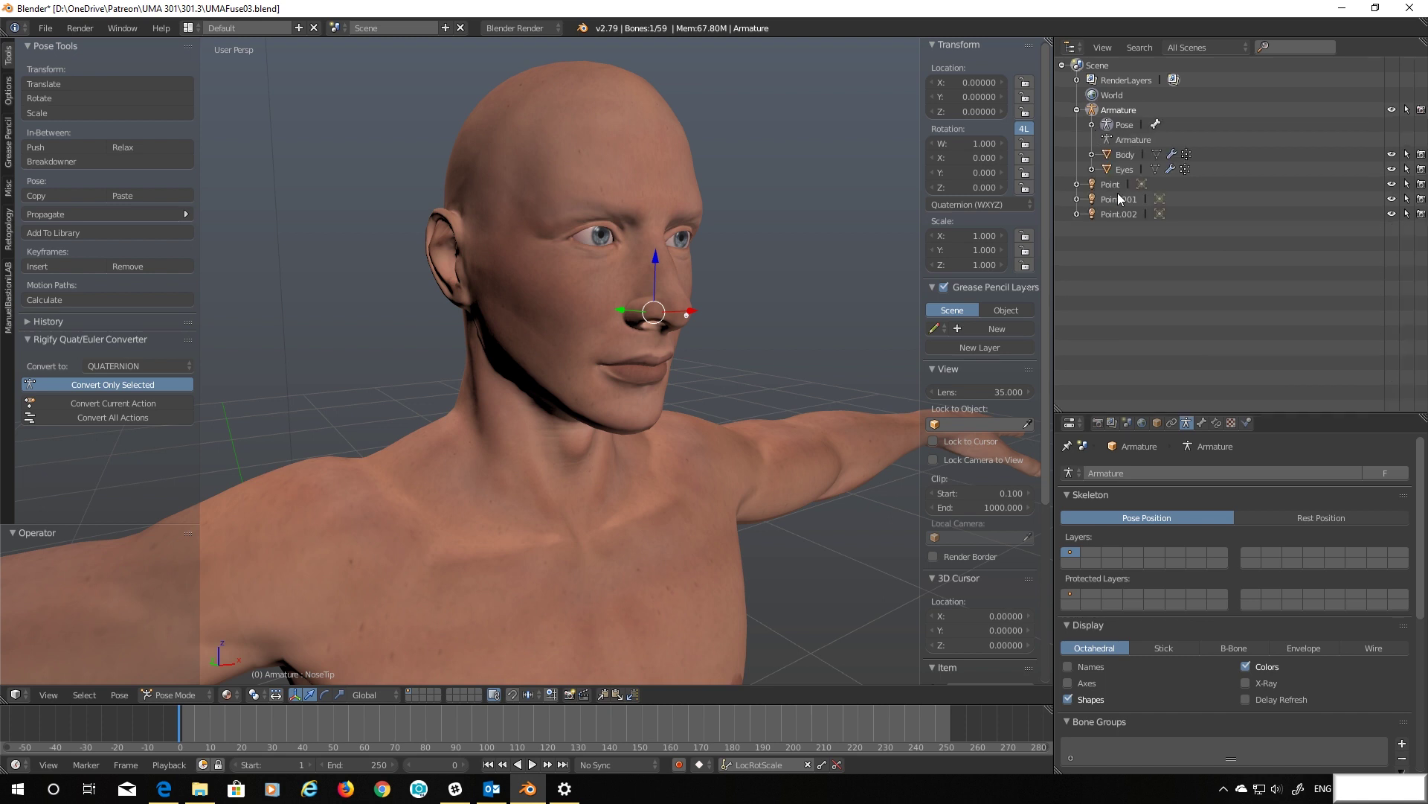
pyautogui.click(1124, 155)
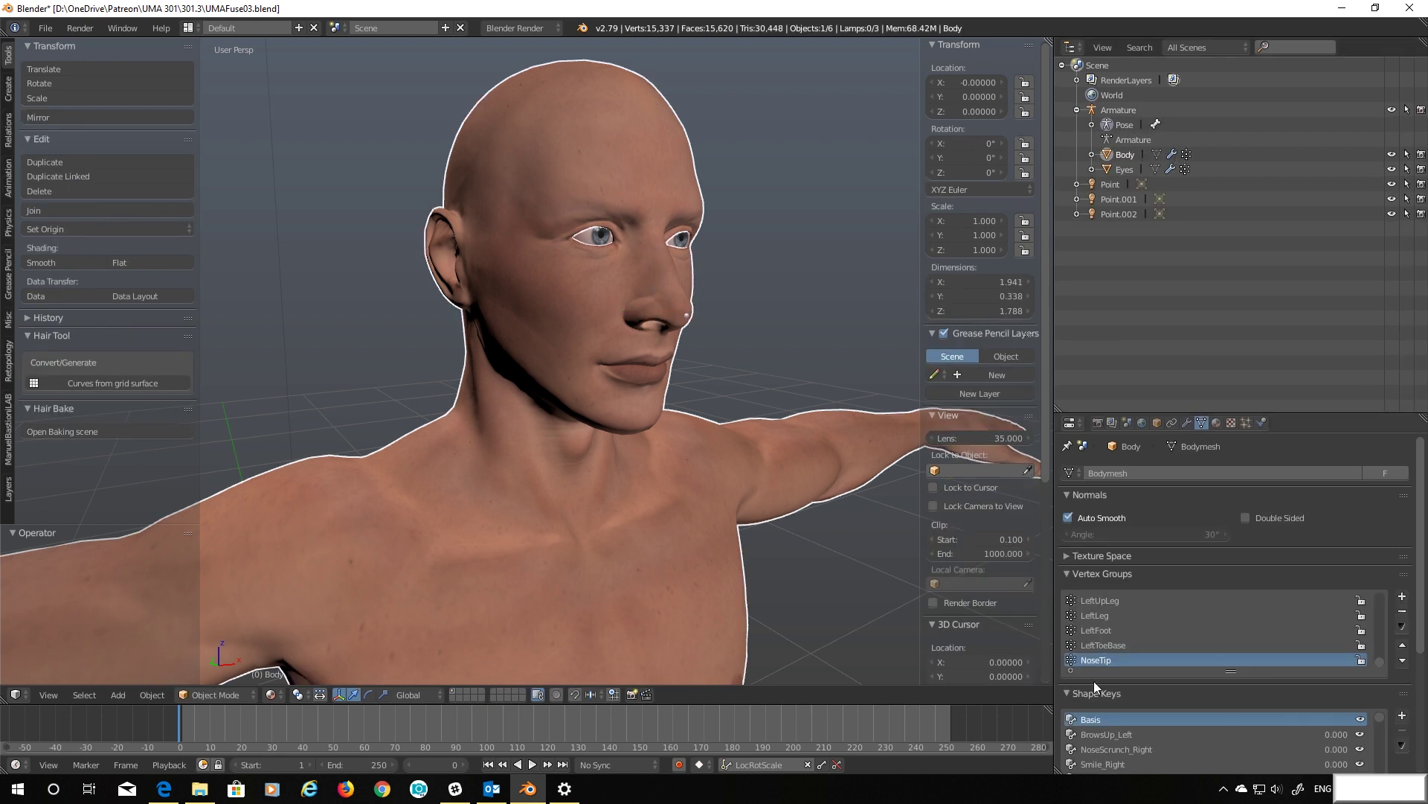
# Enlarge the properties editor and preview the NoseScrunch_Right shape key on the Body mesh
pyautogui.moveTo(1316, 413); pyautogui.dragTo(1307, 249)
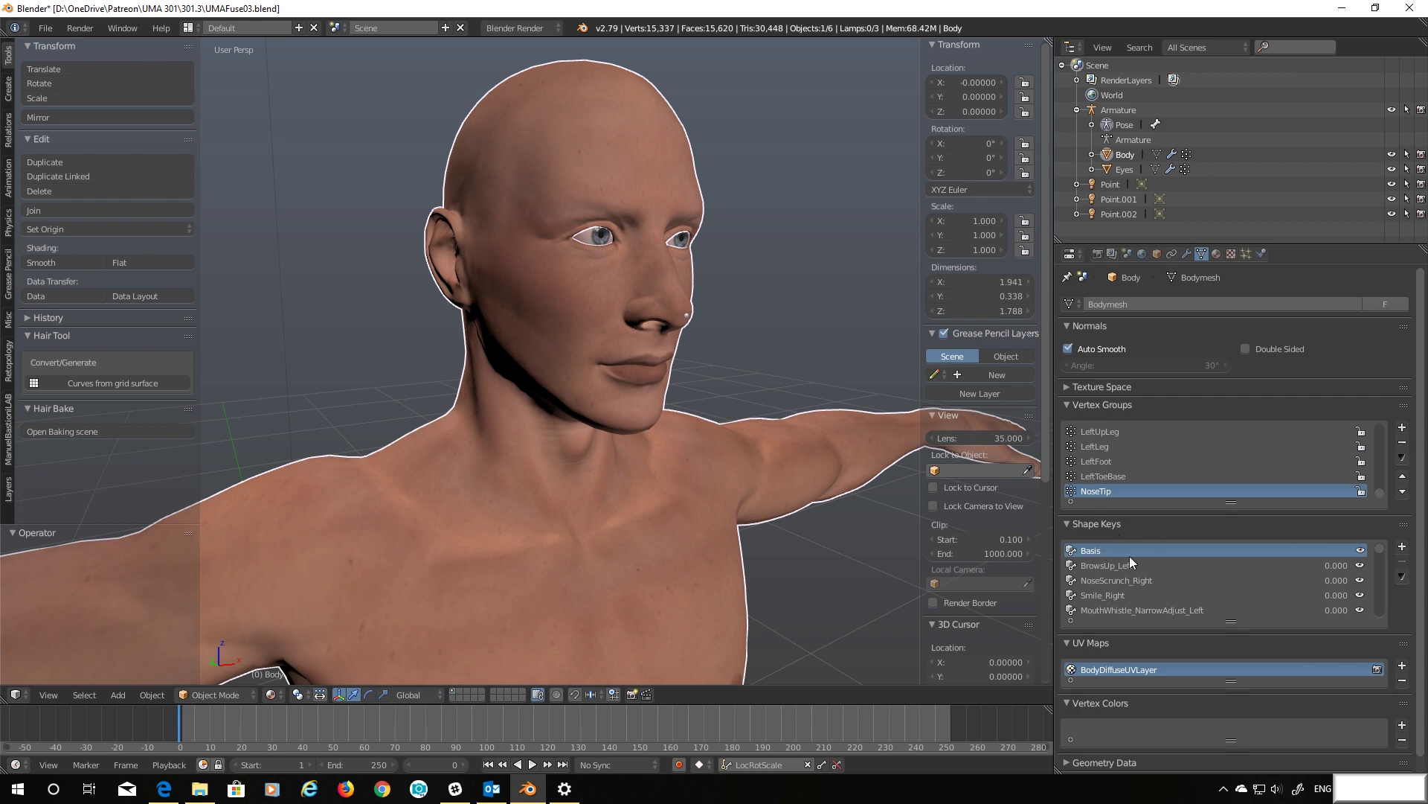
pyautogui.moveTo(1379, 551)
pyautogui.mouseDown()
pyautogui.moveTo(1382, 622)
pyautogui.moveTo(1380, 541)
pyautogui.mouseUp()
pyautogui.moveTo(875, 391); pyautogui.dragTo(787, 366, button='middle')
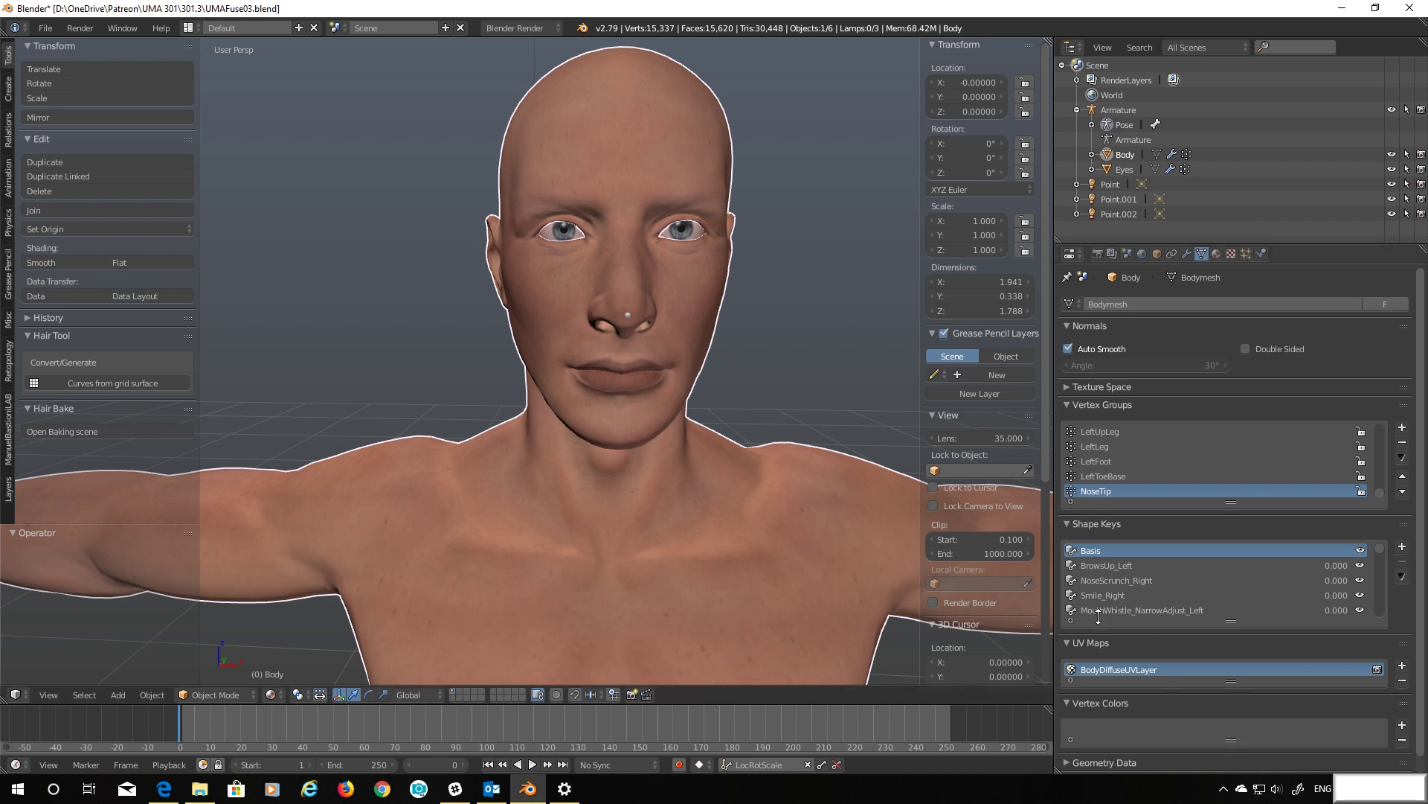
pyautogui.moveTo(770, 367)
pyautogui.mouseDown(button='middle')
pyautogui.moveTo(734, 372)
pyautogui.moveTo(837, 364)
pyautogui.moveTo(787, 369)
pyautogui.mouseUp(button='middle')
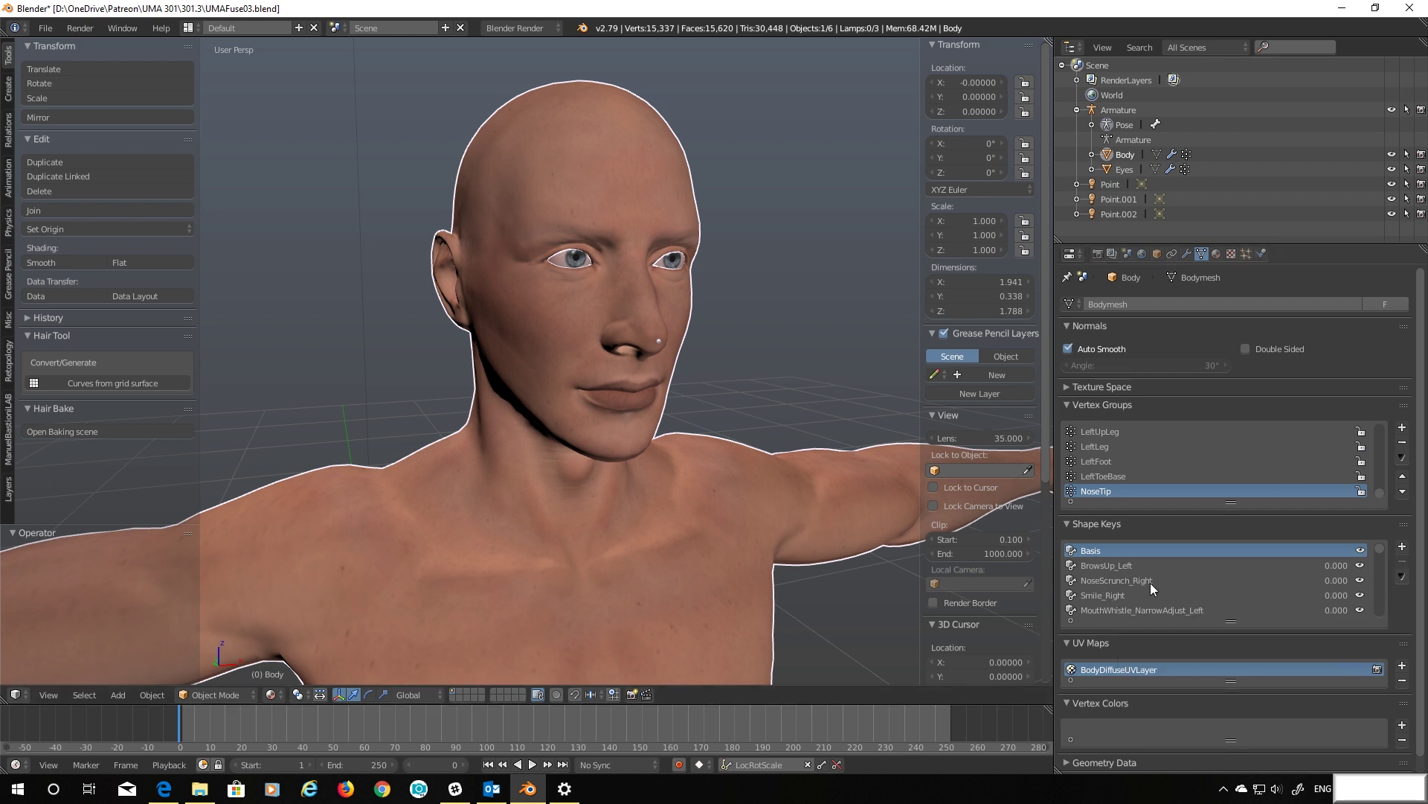
pyautogui.click(1118, 580)
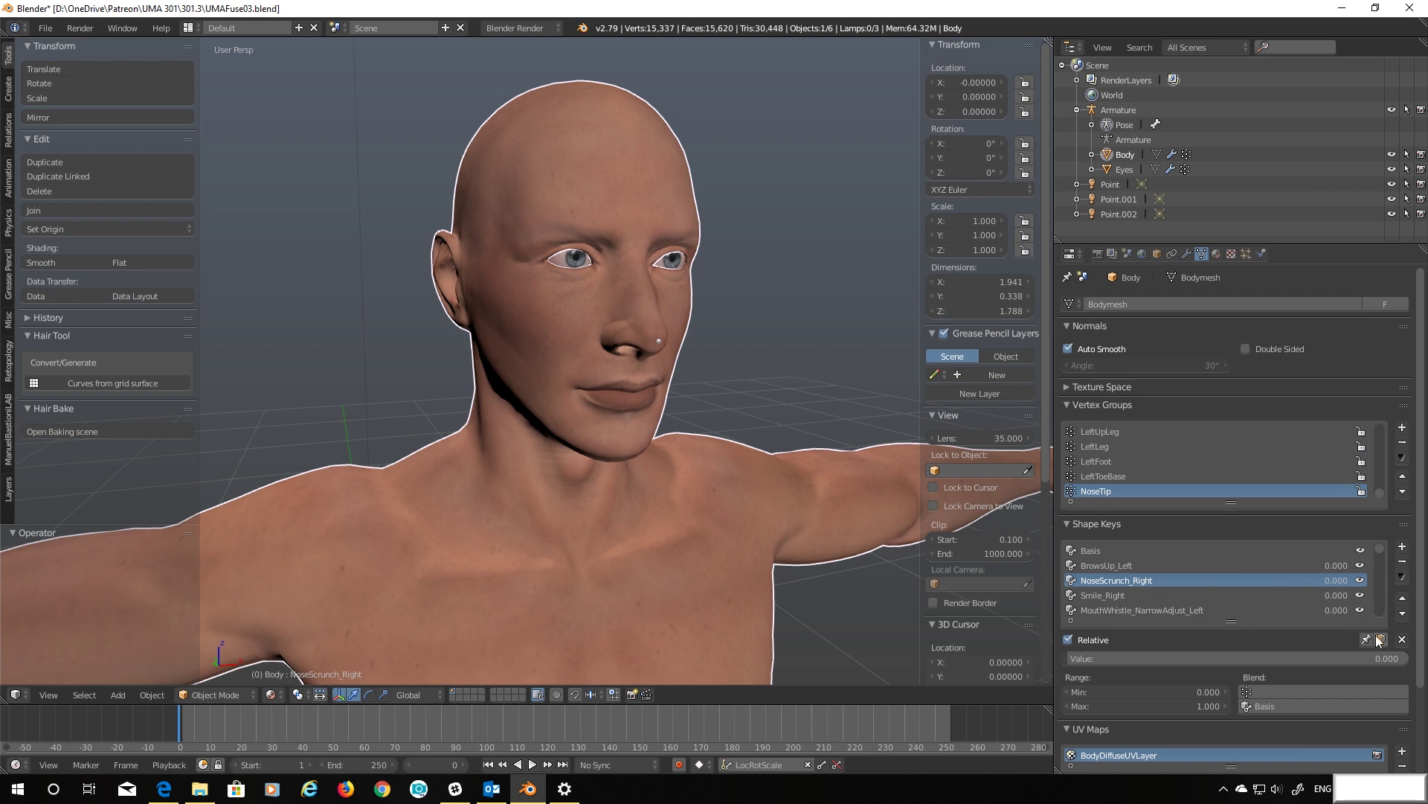
pyautogui.moveTo(1339, 583)
pyautogui.mouseDown()
pyautogui.moveTo(1406, 583)
pyautogui.moveTo(1329, 574)
pyautogui.moveTo(1399, 595)
pyautogui.moveTo(1337, 595)
pyautogui.mouseUp()
# Sort the Body mesh's shape key list by name and preview the MouthOpen shape key
pyautogui.moveTo(1381, 552); pyautogui.dragTo(1274, 600)
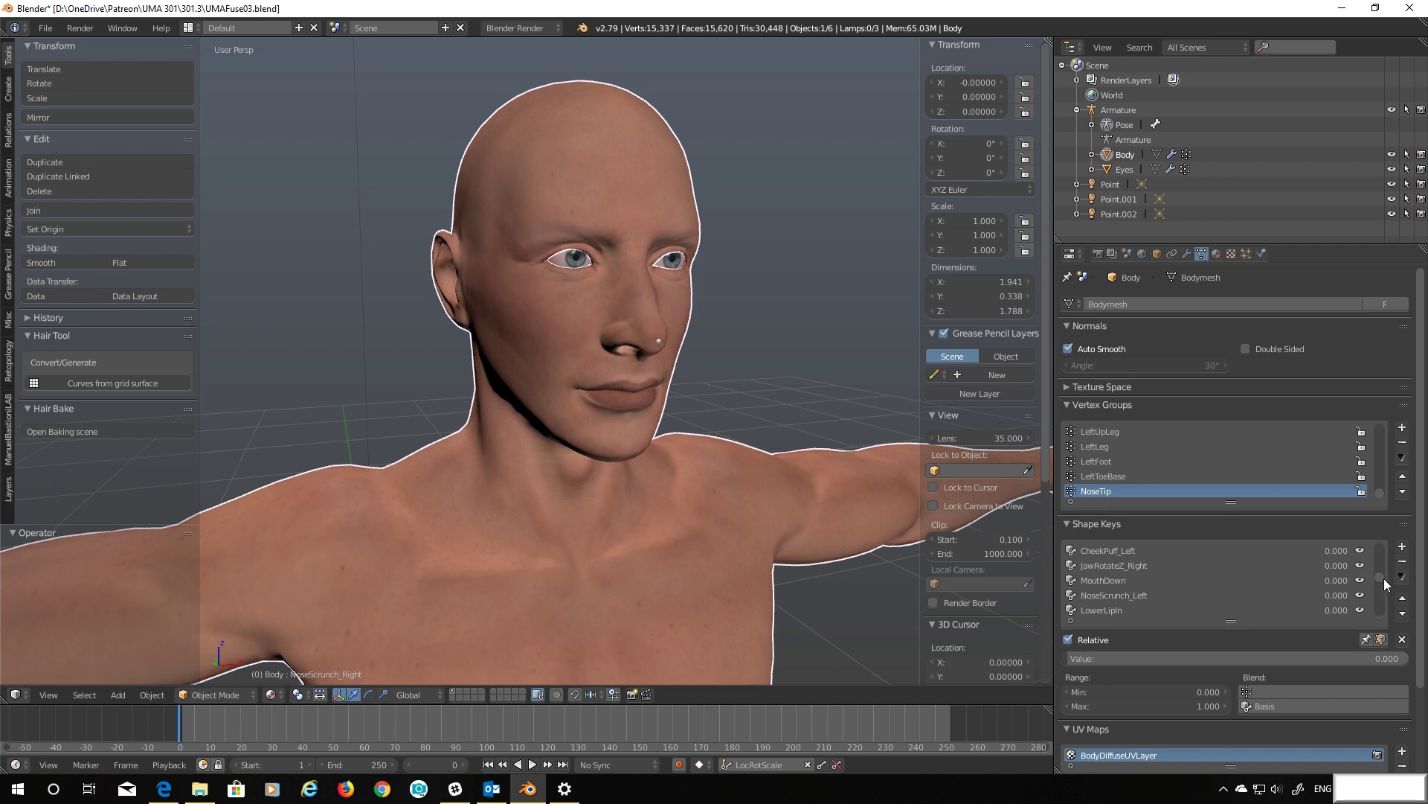
pyautogui.click(1071, 620)
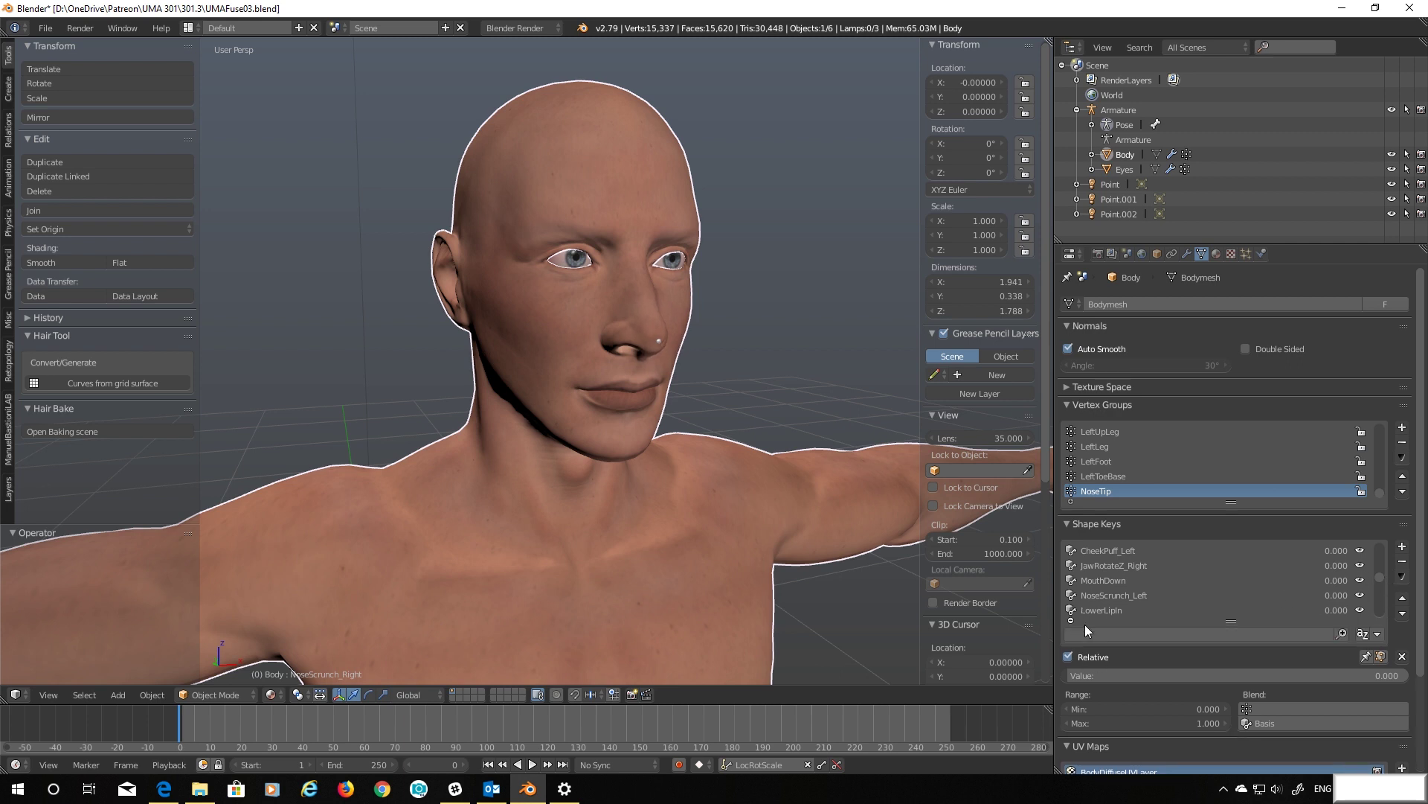
pyautogui.click(1363, 635)
pyautogui.moveTo(1381, 579); pyautogui.dragTo(1382, 598)
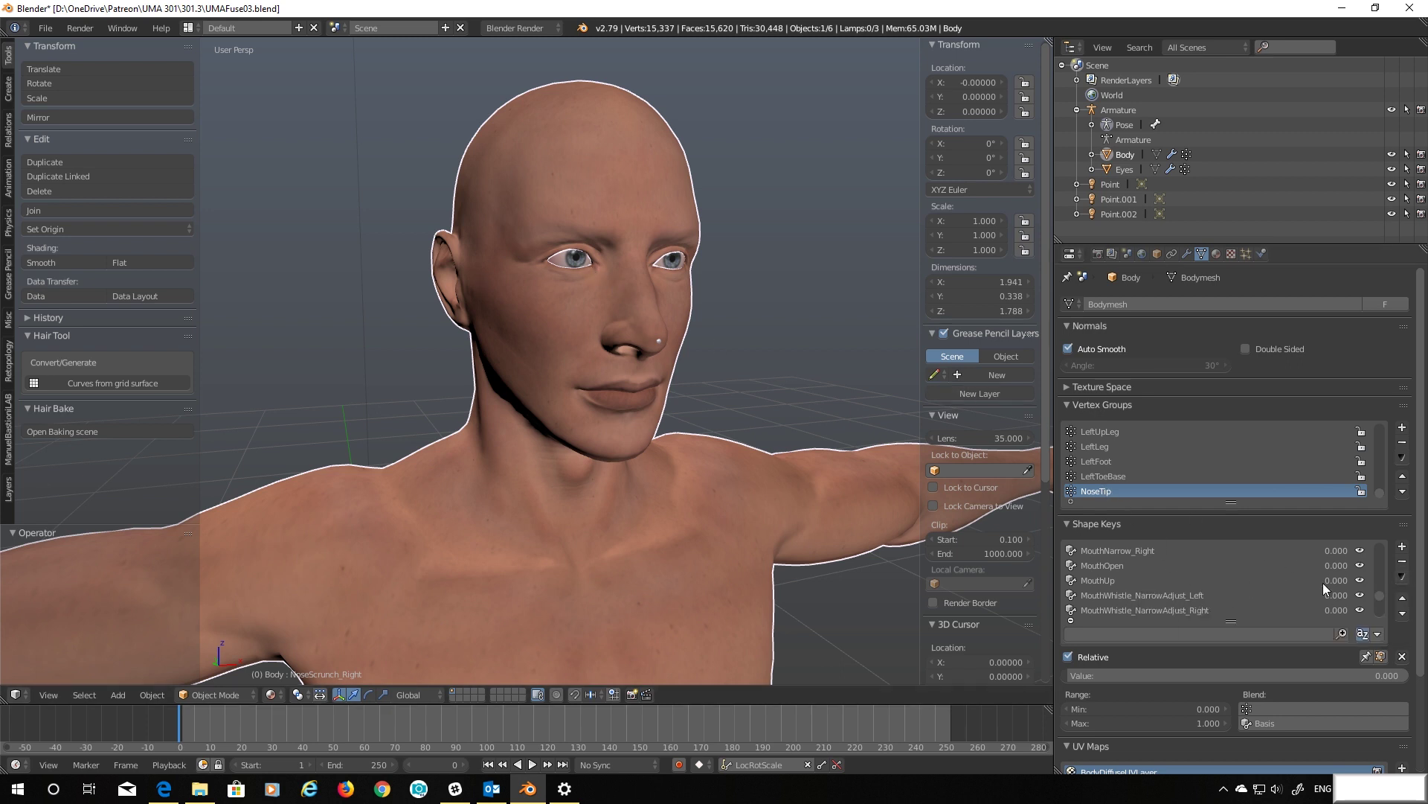
pyautogui.moveTo(1334, 566)
pyautogui.mouseDown()
pyautogui.moveTo(1411, 566)
pyautogui.moveTo(1332, 565)
pyautogui.mouseUp()
pyautogui.moveTo(1378, 591); pyautogui.dragTo(1377, 539)
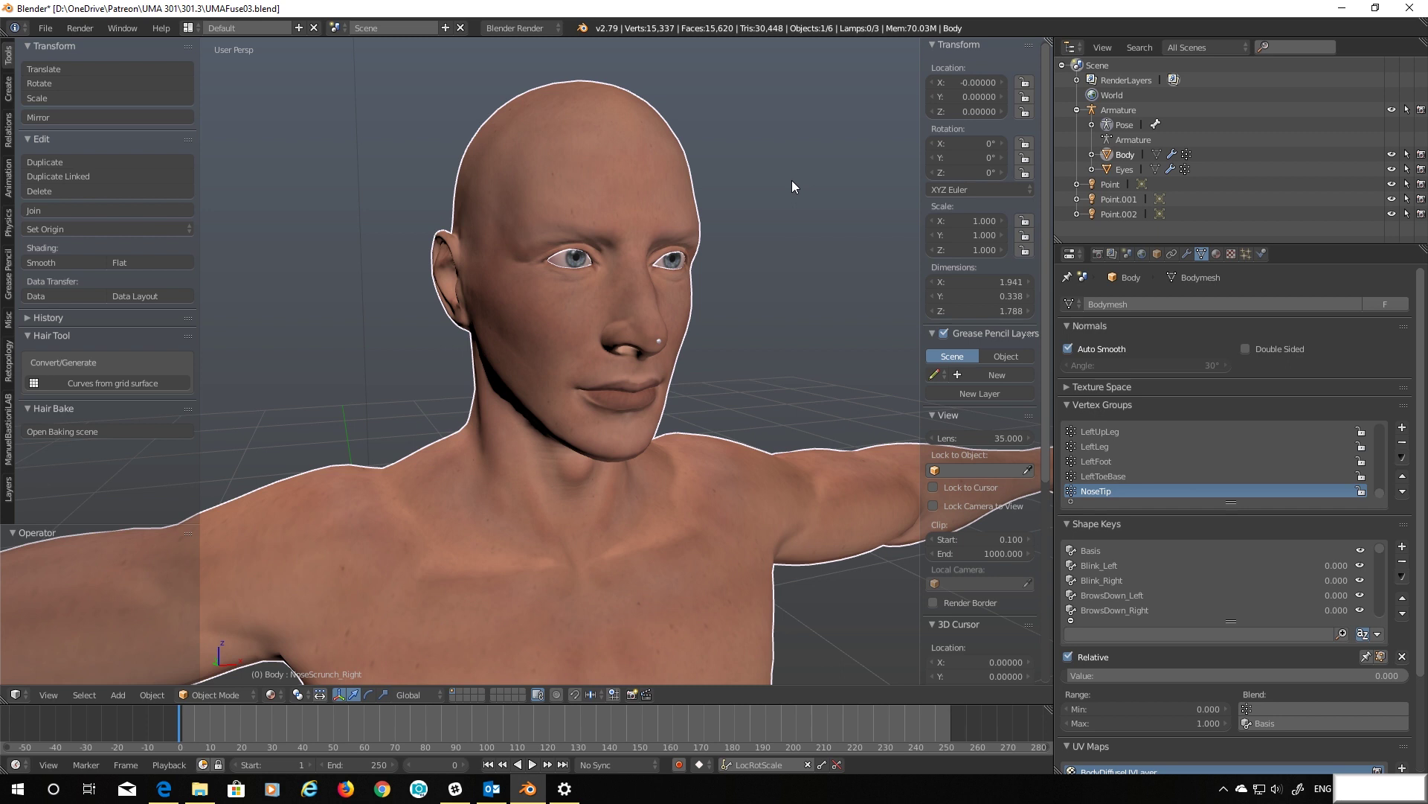
# Duplicate the Body mesh in place, leaving the original hidden, and rename the copy Body.Clean
pyautogui.hotkey('shift', 'd')
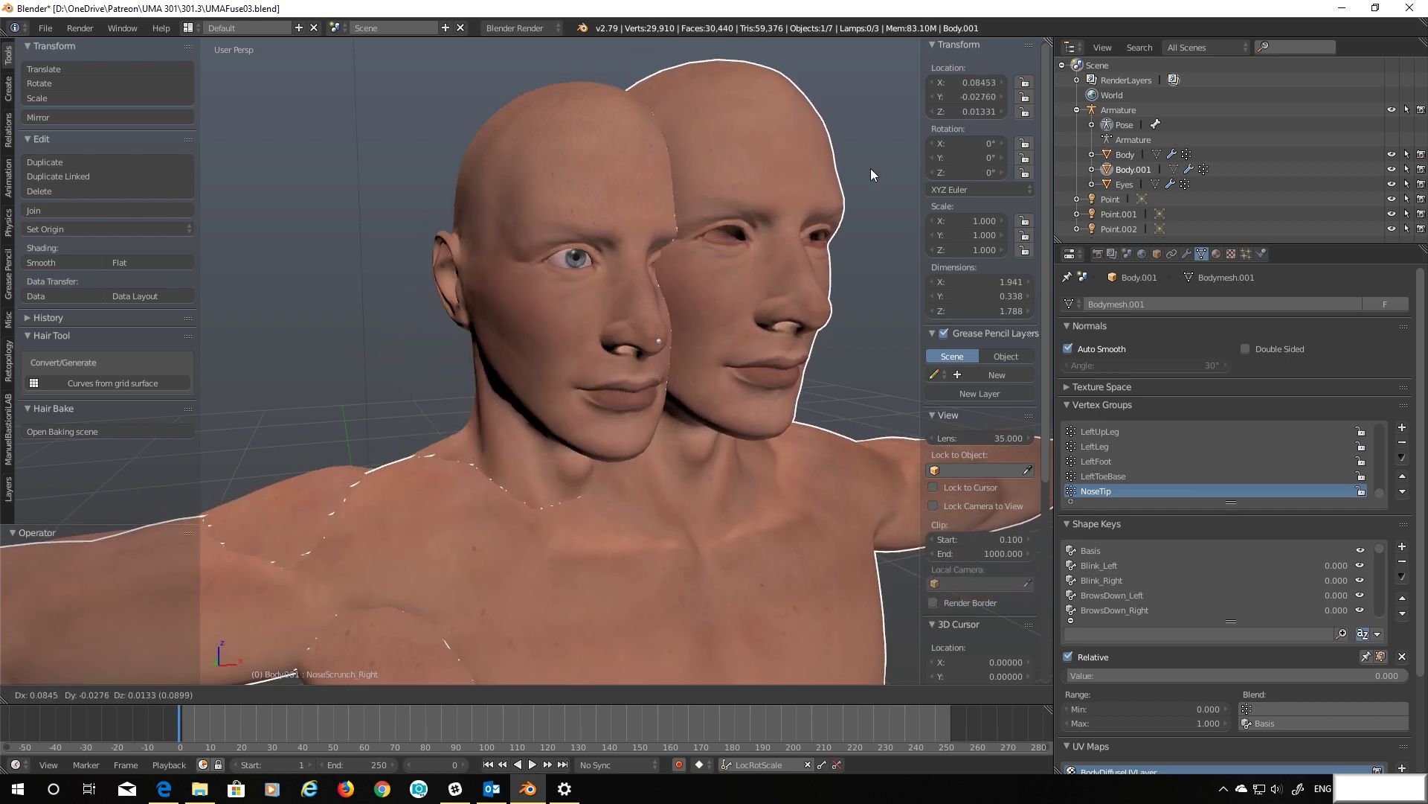
pyautogui.press('Escape')
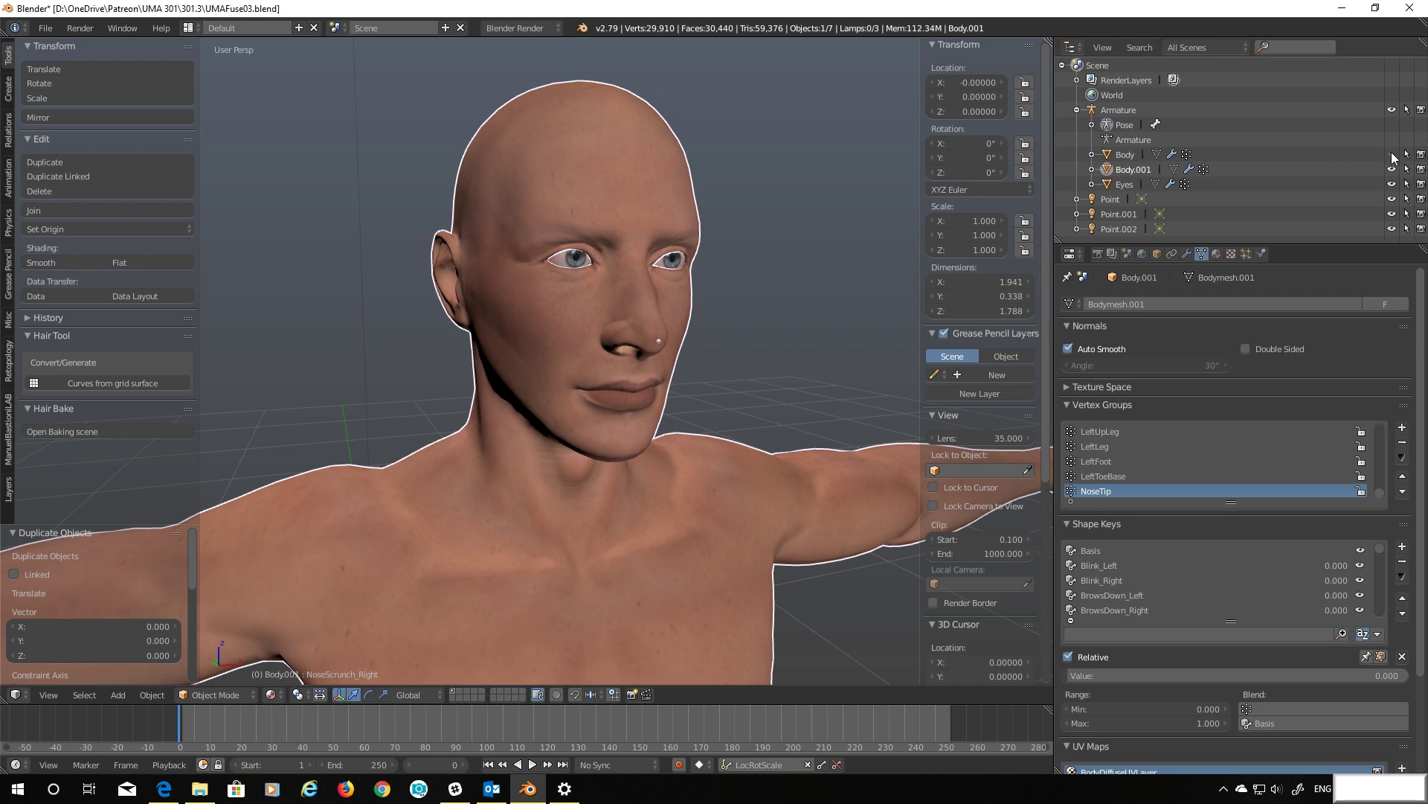
pyautogui.doubleClick(1142, 169)
pyautogui.moveTo(1142, 168); pyautogui.dragTo(1197, 192)
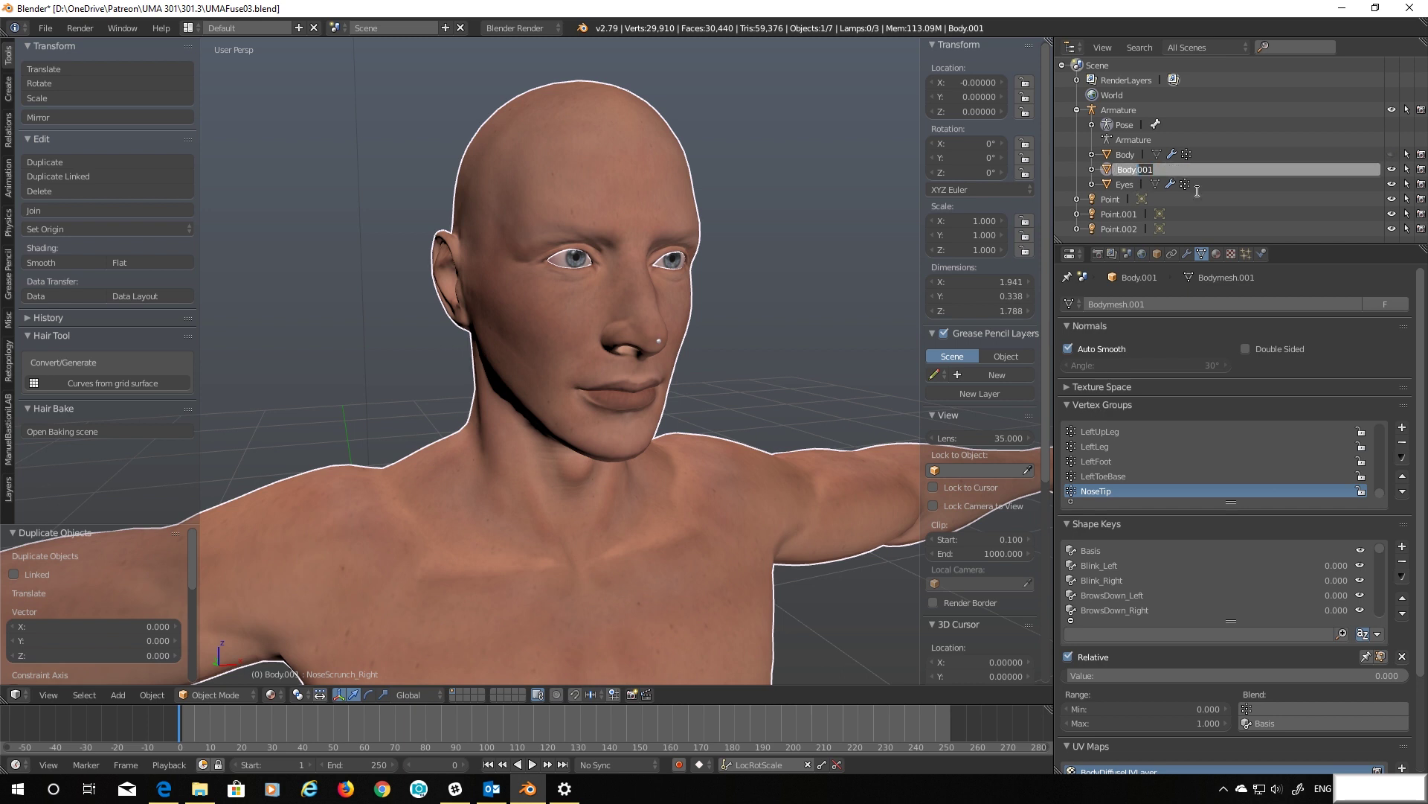
pyautogui.write('Clean')
pyautogui.press('Return')
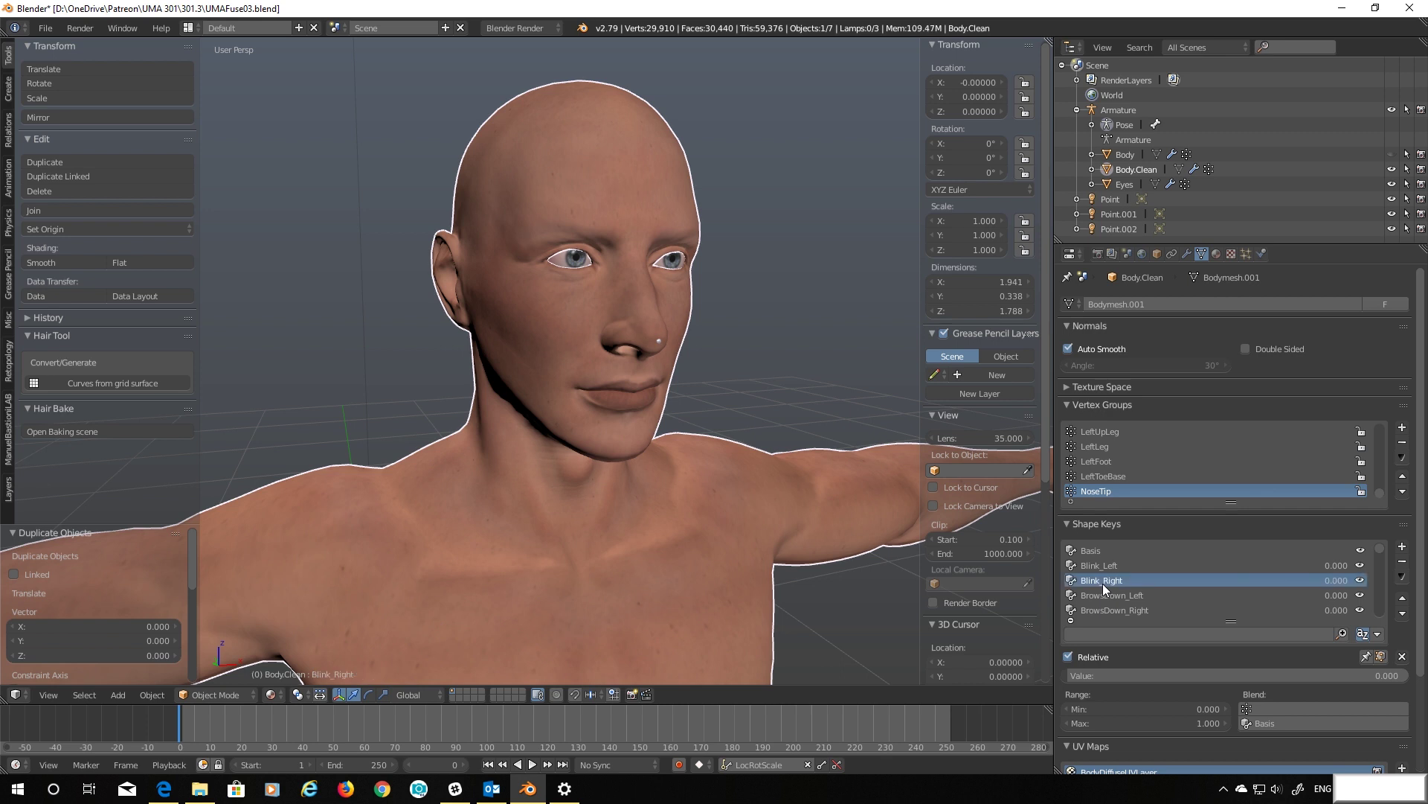
# Delete all shape keys from the Body.Clean mesh
pyautogui.click(1403, 577)
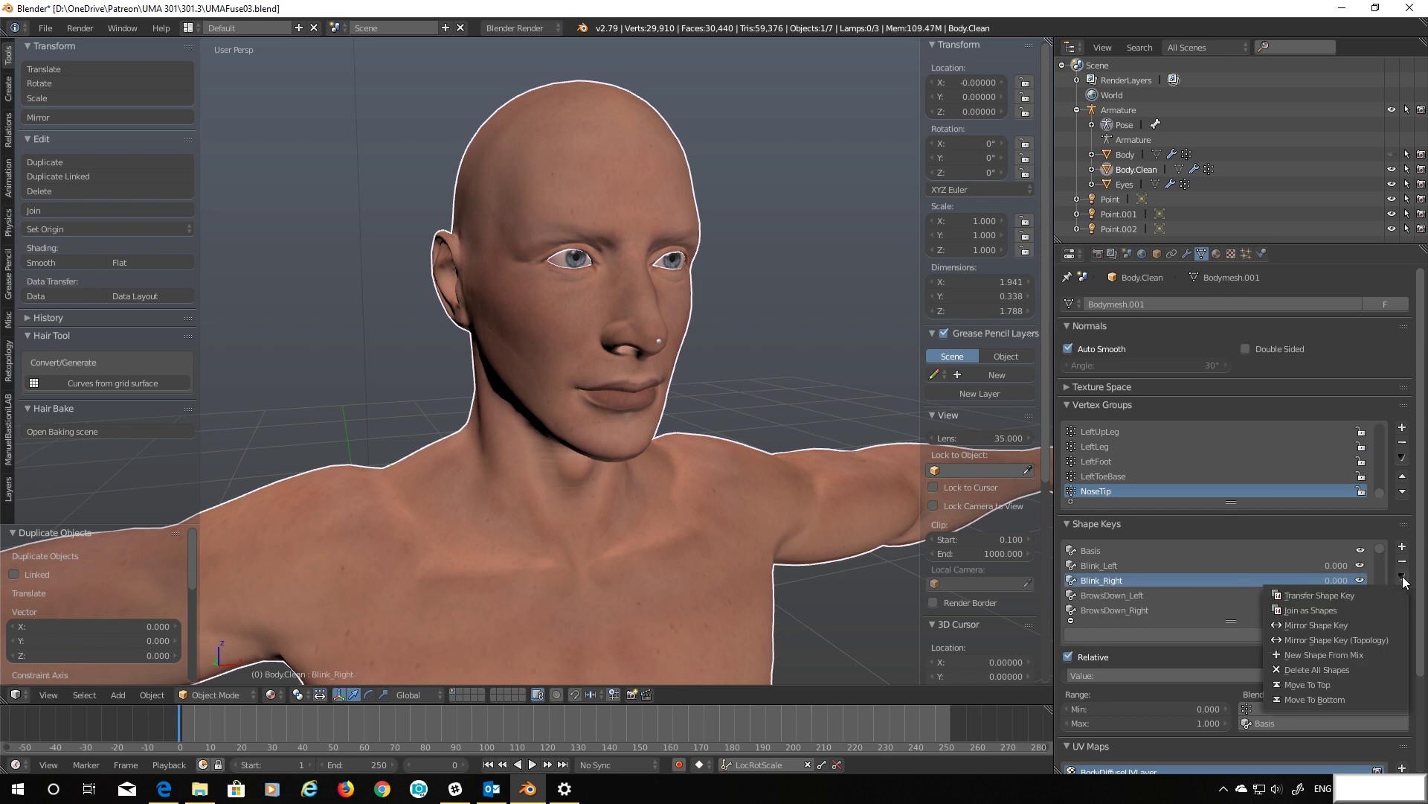
pyautogui.click(1345, 666)
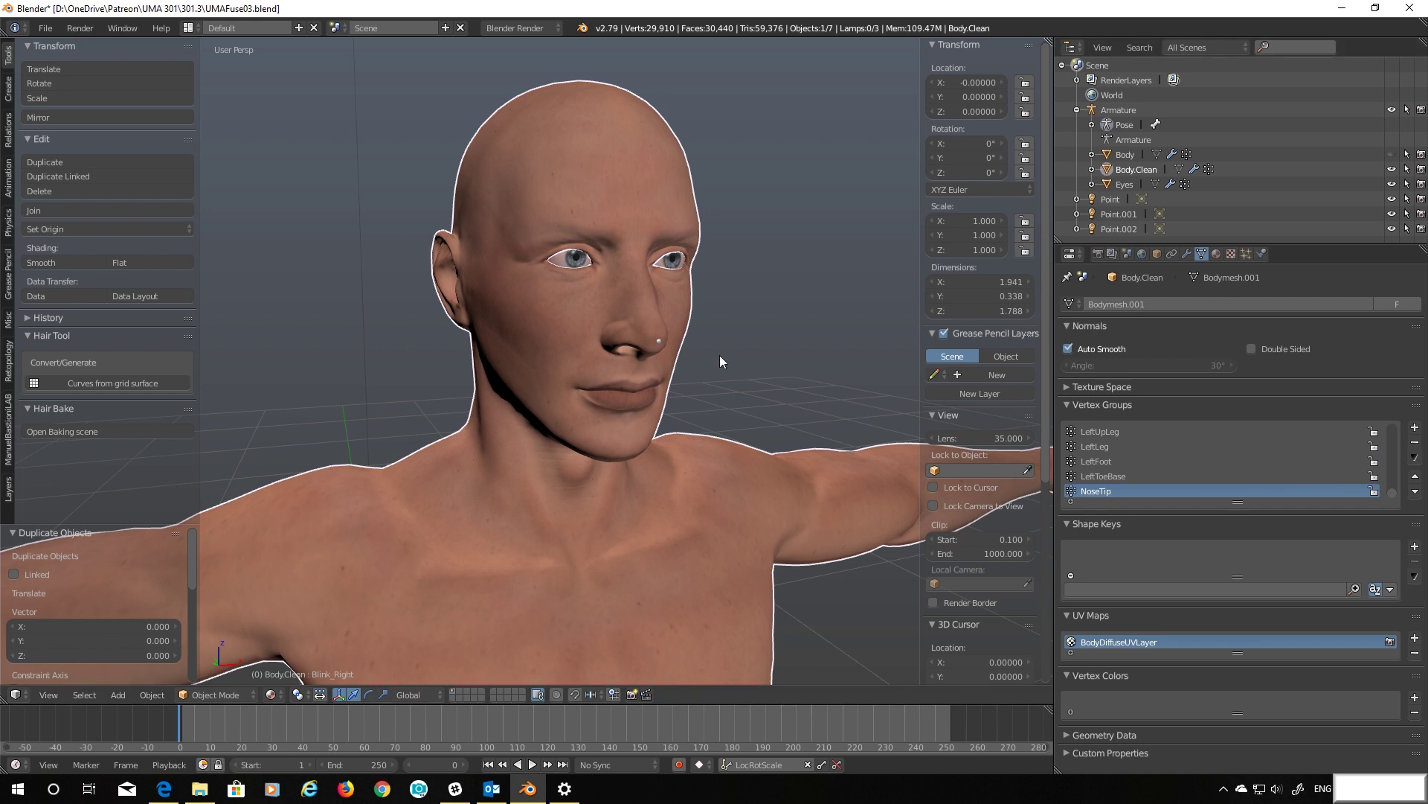
pyautogui.moveTo(723, 373)
pyautogui.mouseDown(button='middle')
pyautogui.moveTo(637, 374)
pyautogui.moveTo(739, 375)
pyautogui.moveTo(685, 371)
pyautogui.moveTo(695, 381)
pyautogui.moveTo(698, 367)
pyautogui.mouseUp(button='middle')
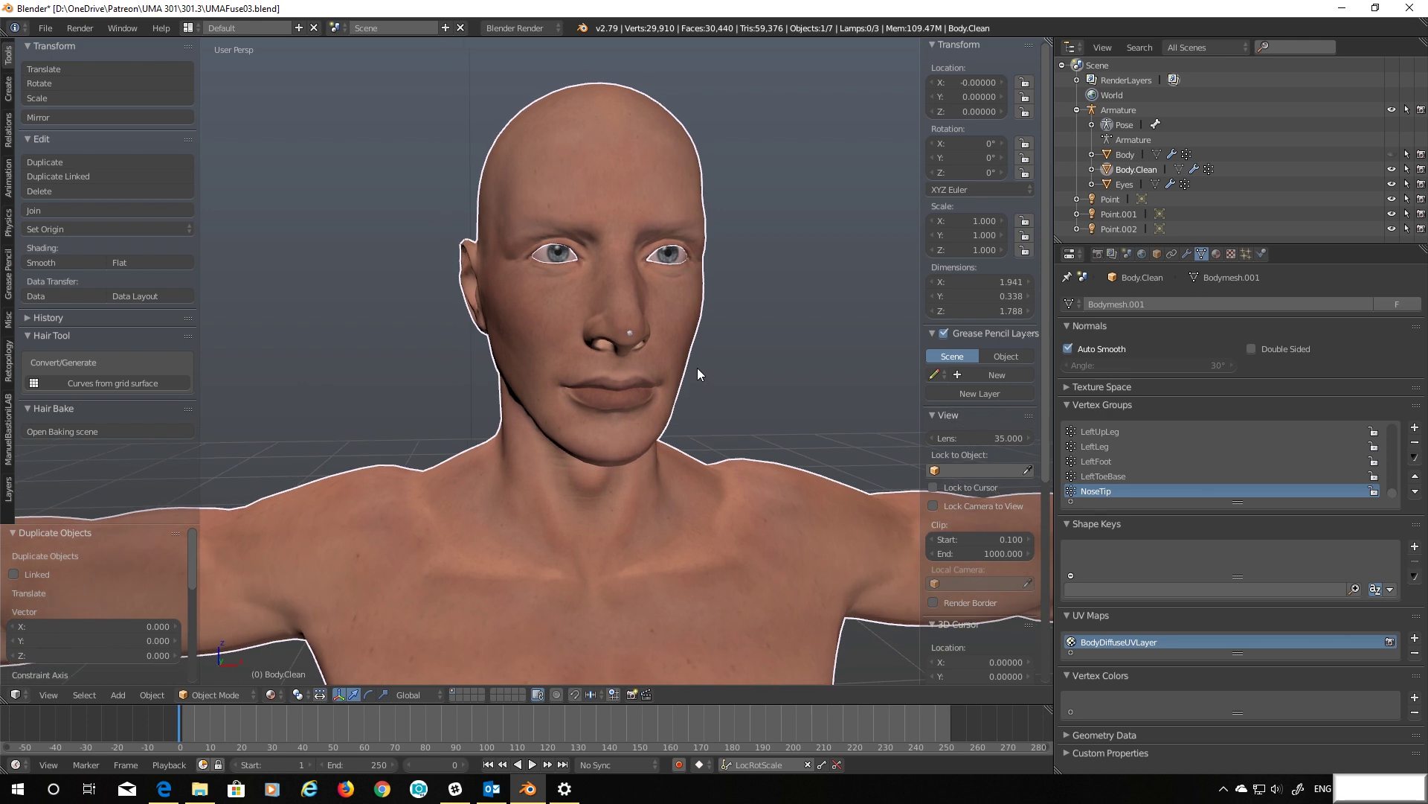
# Add a Basis shape key to Body.Clean, plus a second shape key named ElfEars
pyautogui.click(1413, 548)
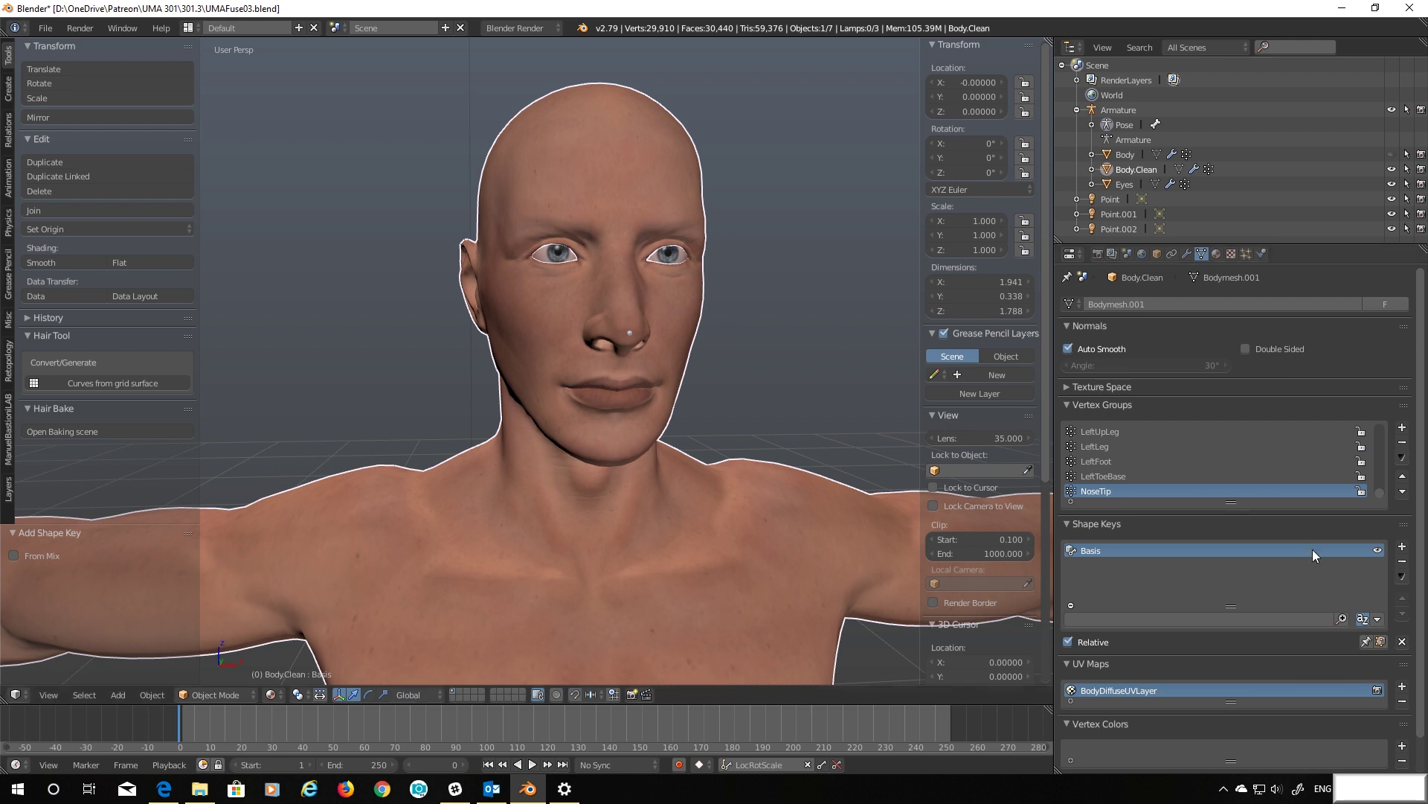
pyautogui.click(1403, 546)
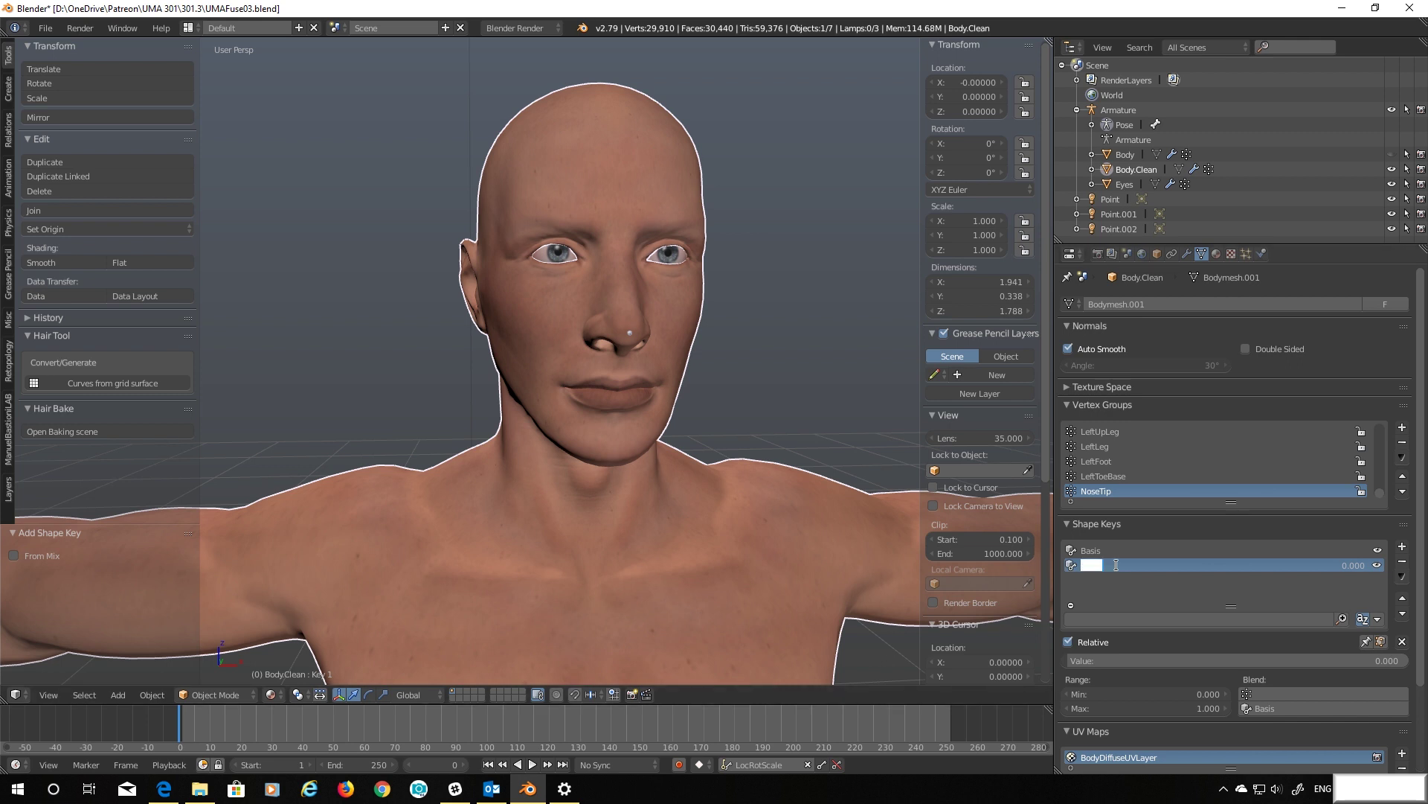
pyautogui.write('ElfEars')
pyautogui.press('Return')
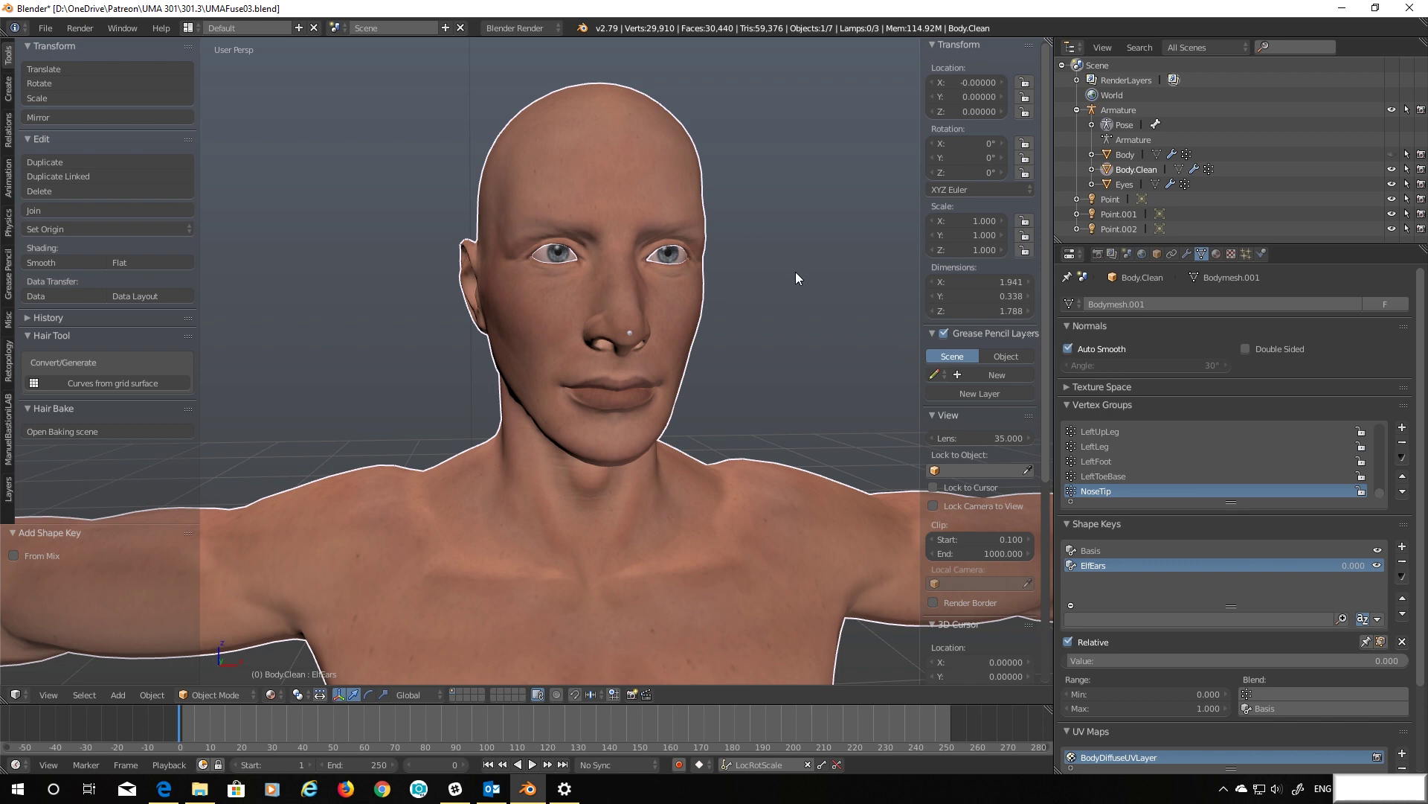
# Open Body.Clean in Edit Mode in front orthographic view and deselect all vertices
pyautogui.press('KP_5')
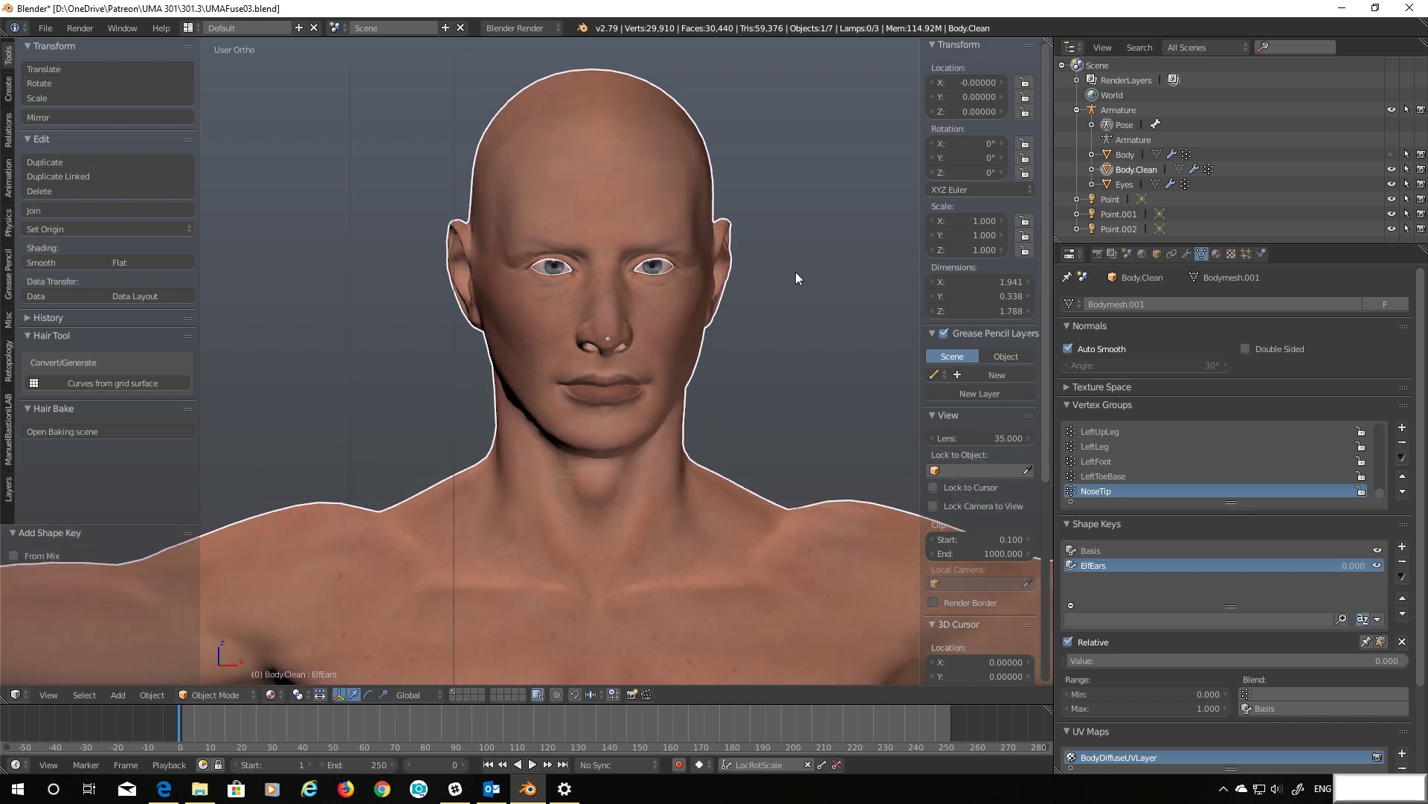
pyautogui.press('KP_1')
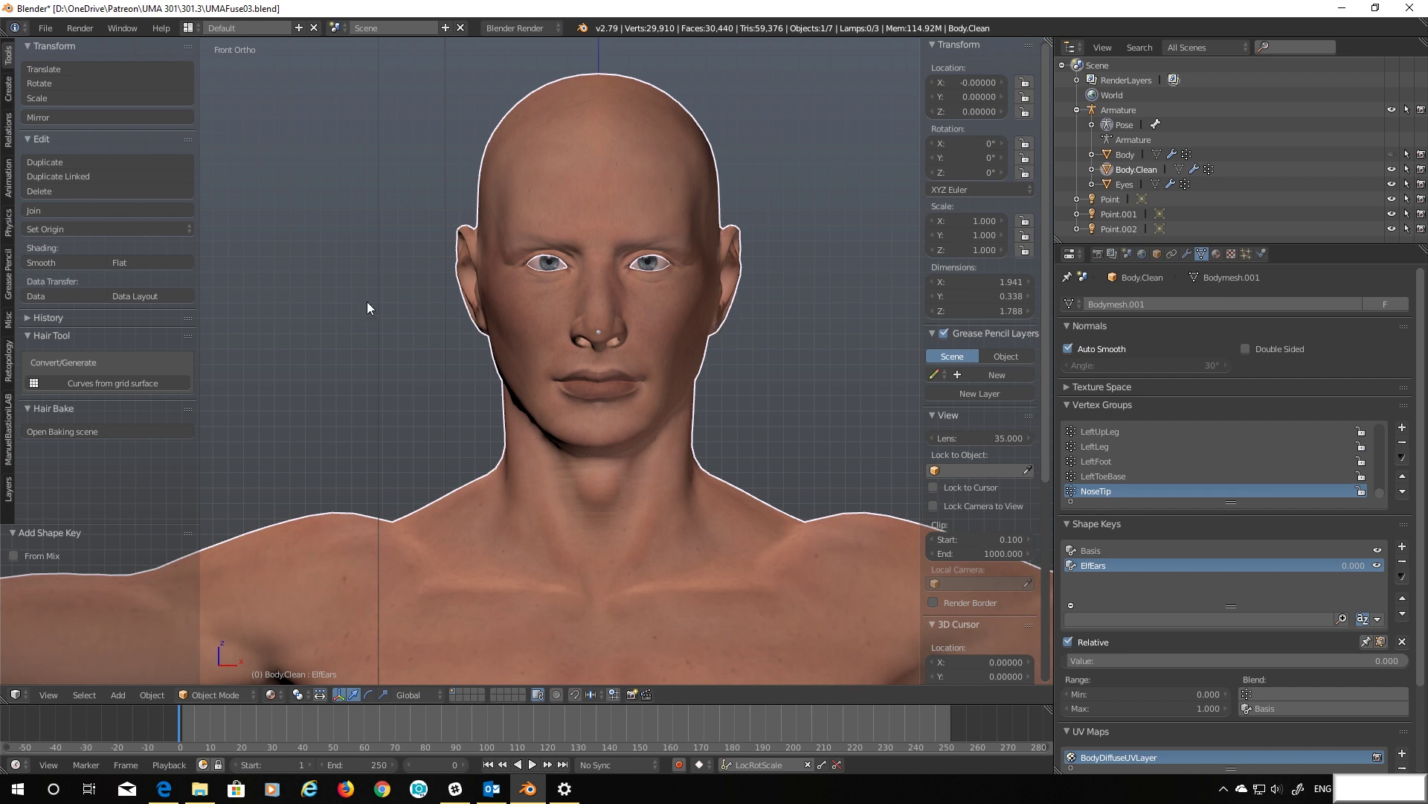
pyautogui.press('Tab')
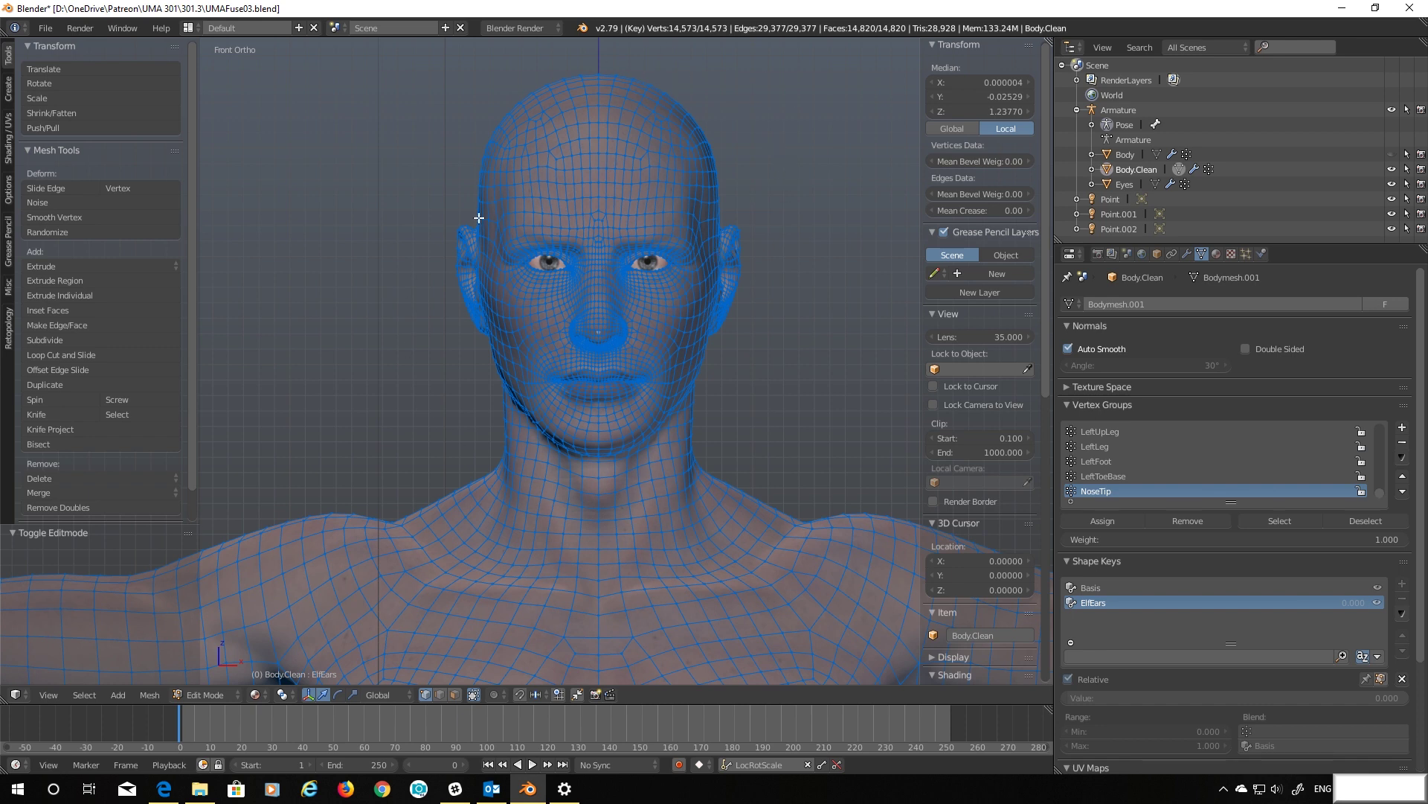
pyautogui.press('a')
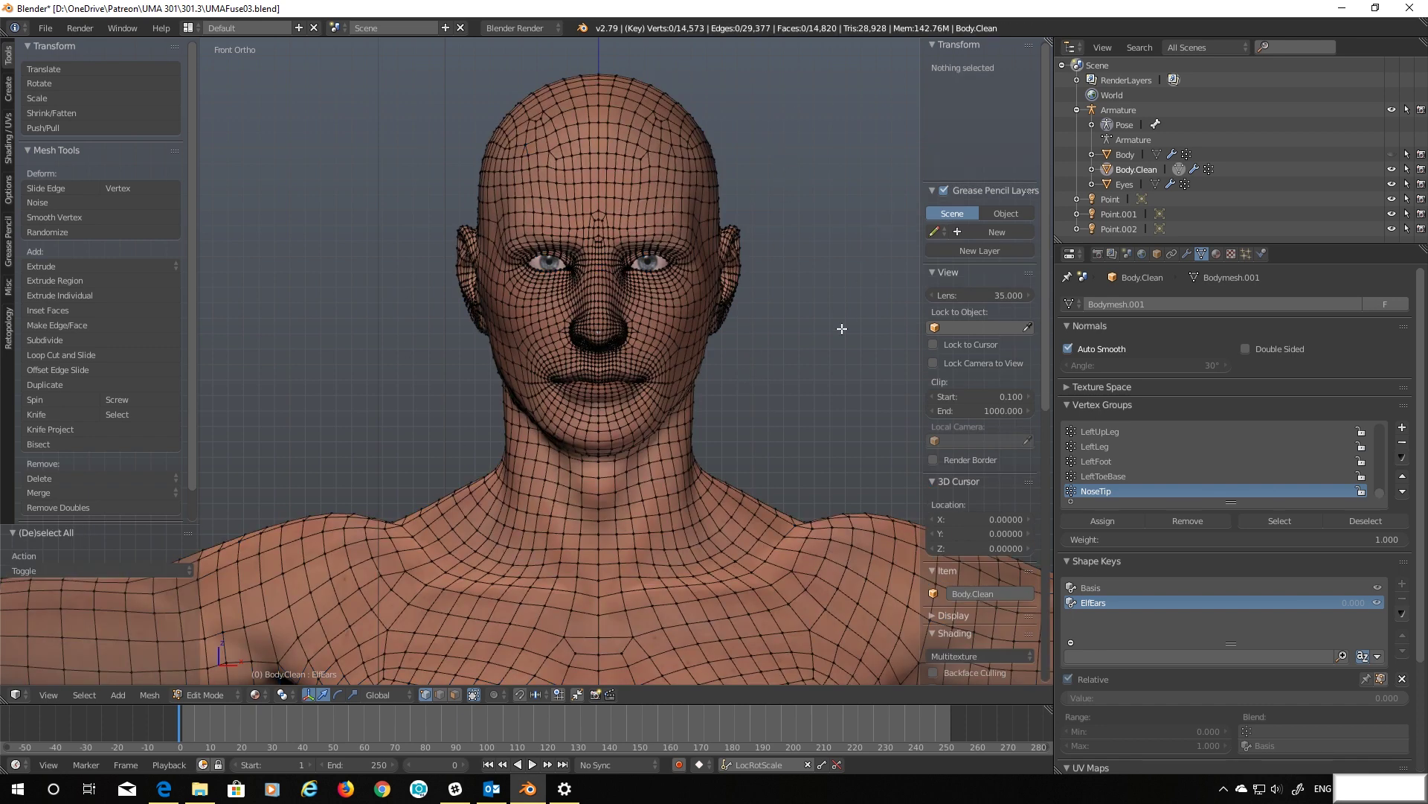
# Select the topmost vertex on each ear and try moving the pair upward without proportional editing
pyautogui.scroll(2, 797, 227)
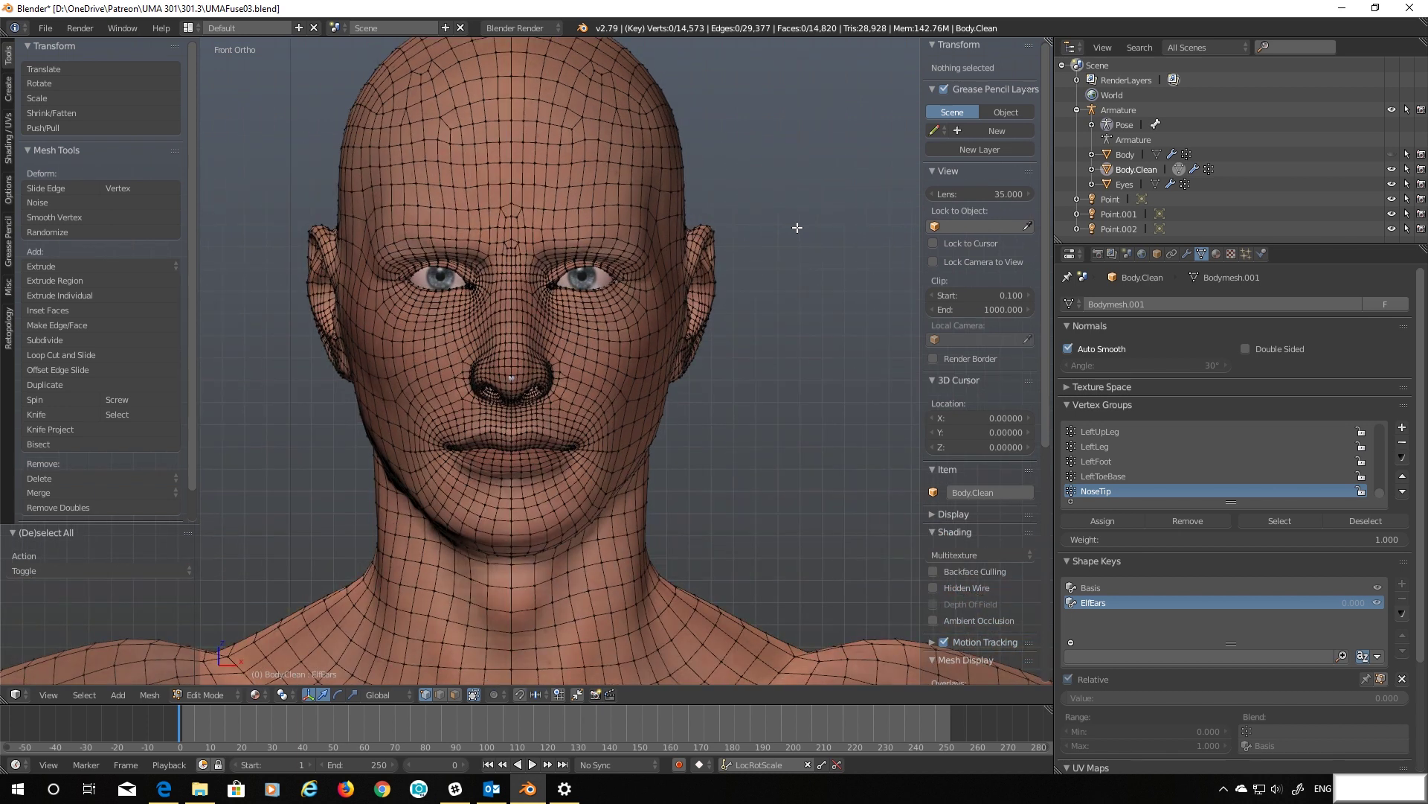
pyautogui.scroll(1, 797, 227)
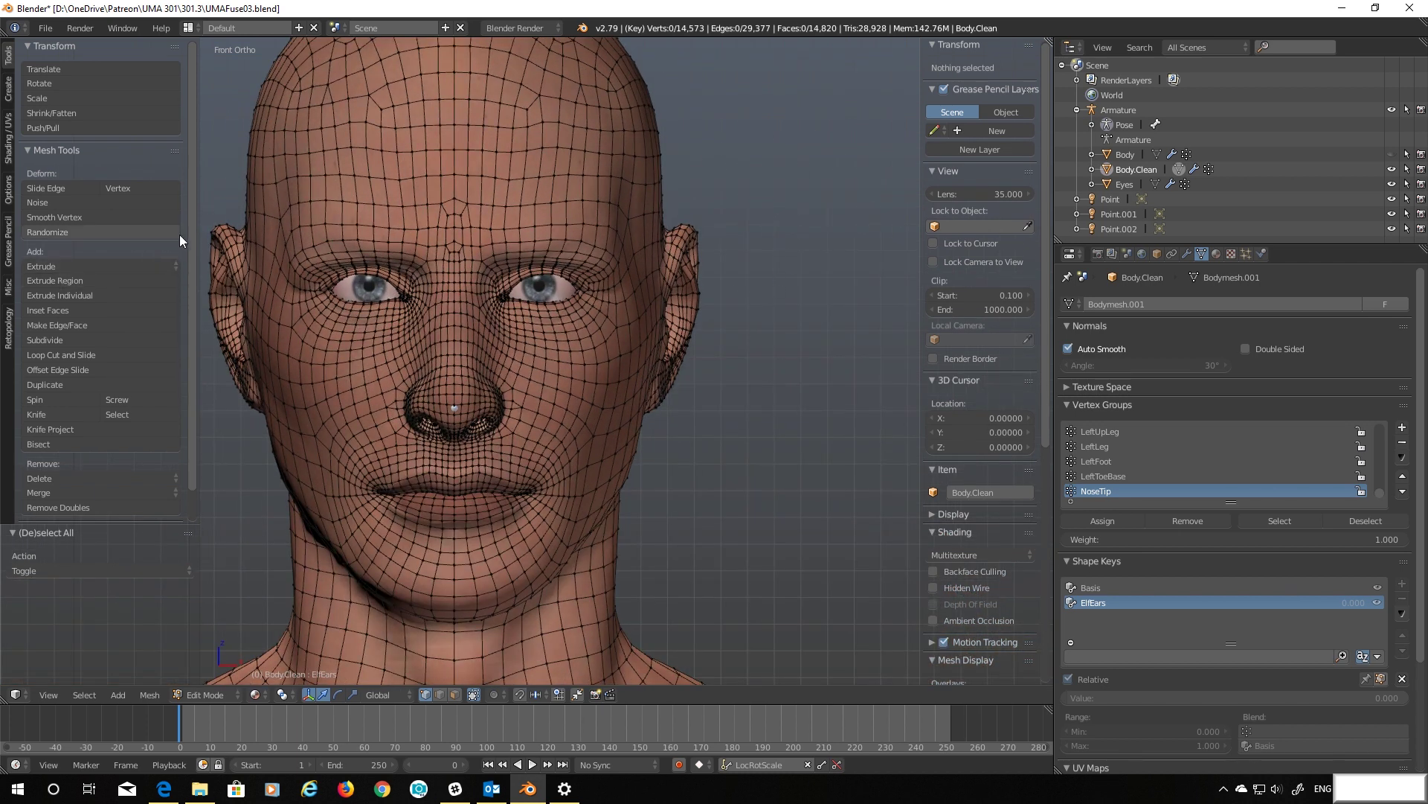
pyautogui.rightClick(698, 233)
pyautogui.keyDown('shift'); pyautogui.moveTo(759, 331); pyautogui.dragTo(881, 351, button='middle'); pyautogui.keyUp('shift')
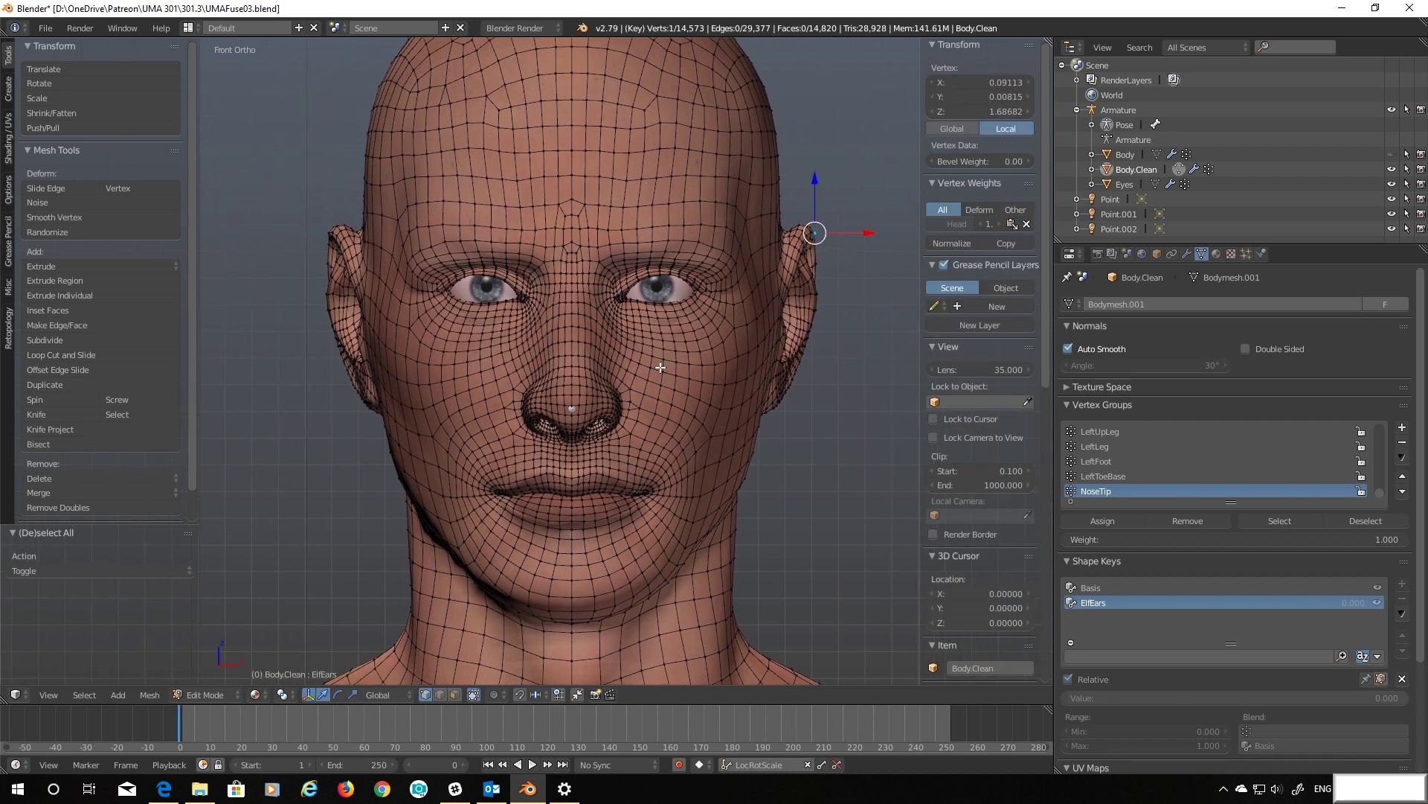
pyautogui.keyDown('shift'); pyautogui.rightClick(328, 233); pyautogui.keyUp('shift')
pyautogui.press('g')
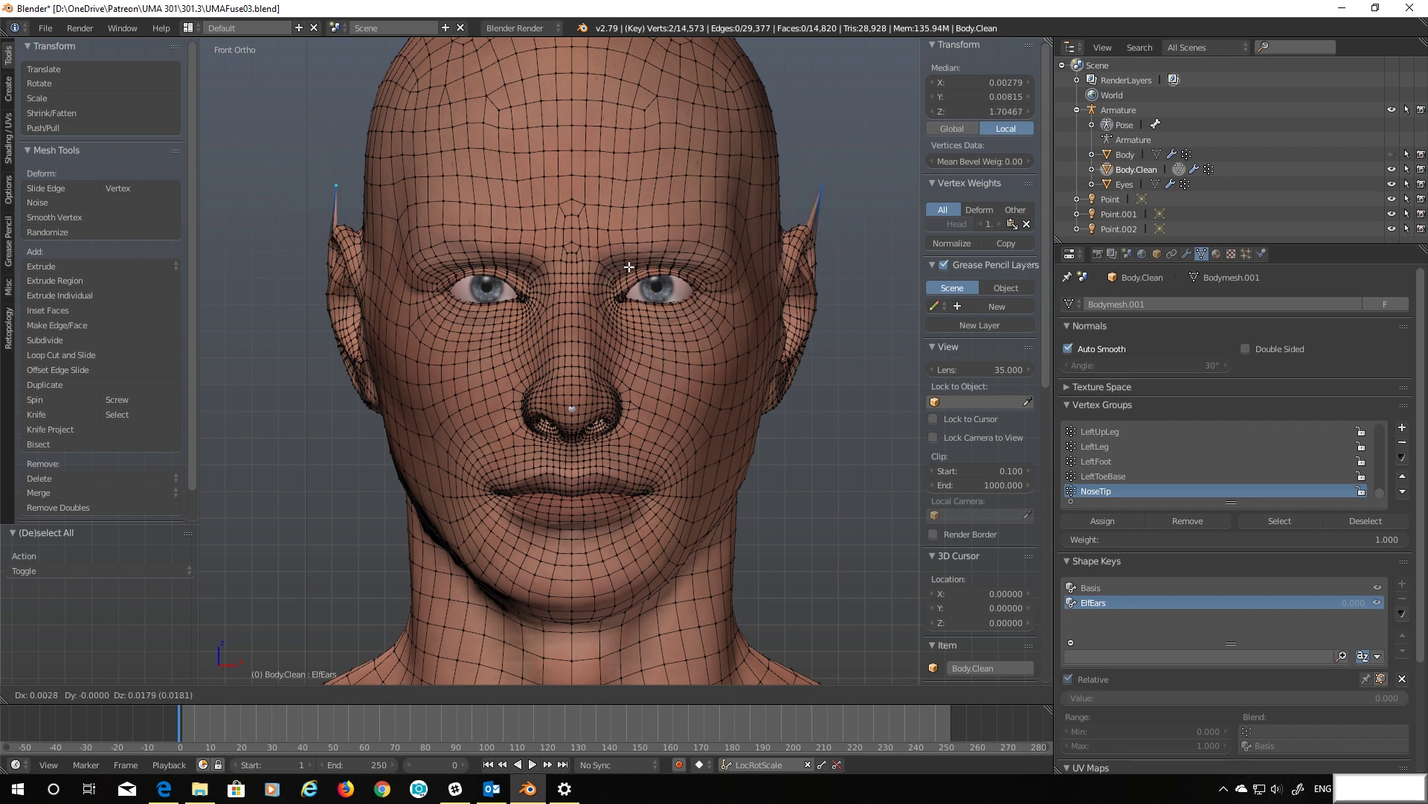
pyautogui.press('Escape')
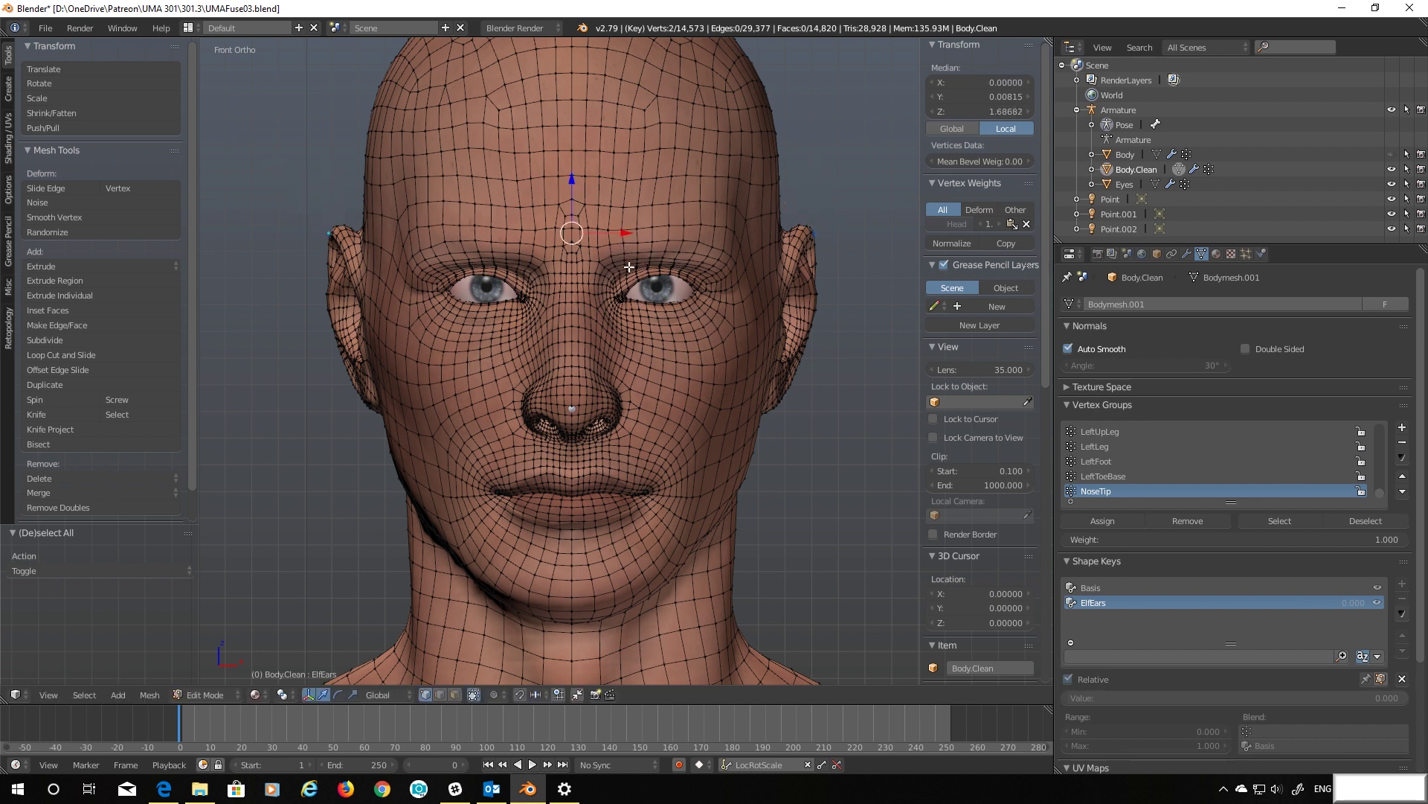
# Enable proportional editing and raise both ear-tip vertices 0.022 along Z with the influence radius limited to the ears
pyautogui.click(492, 695)
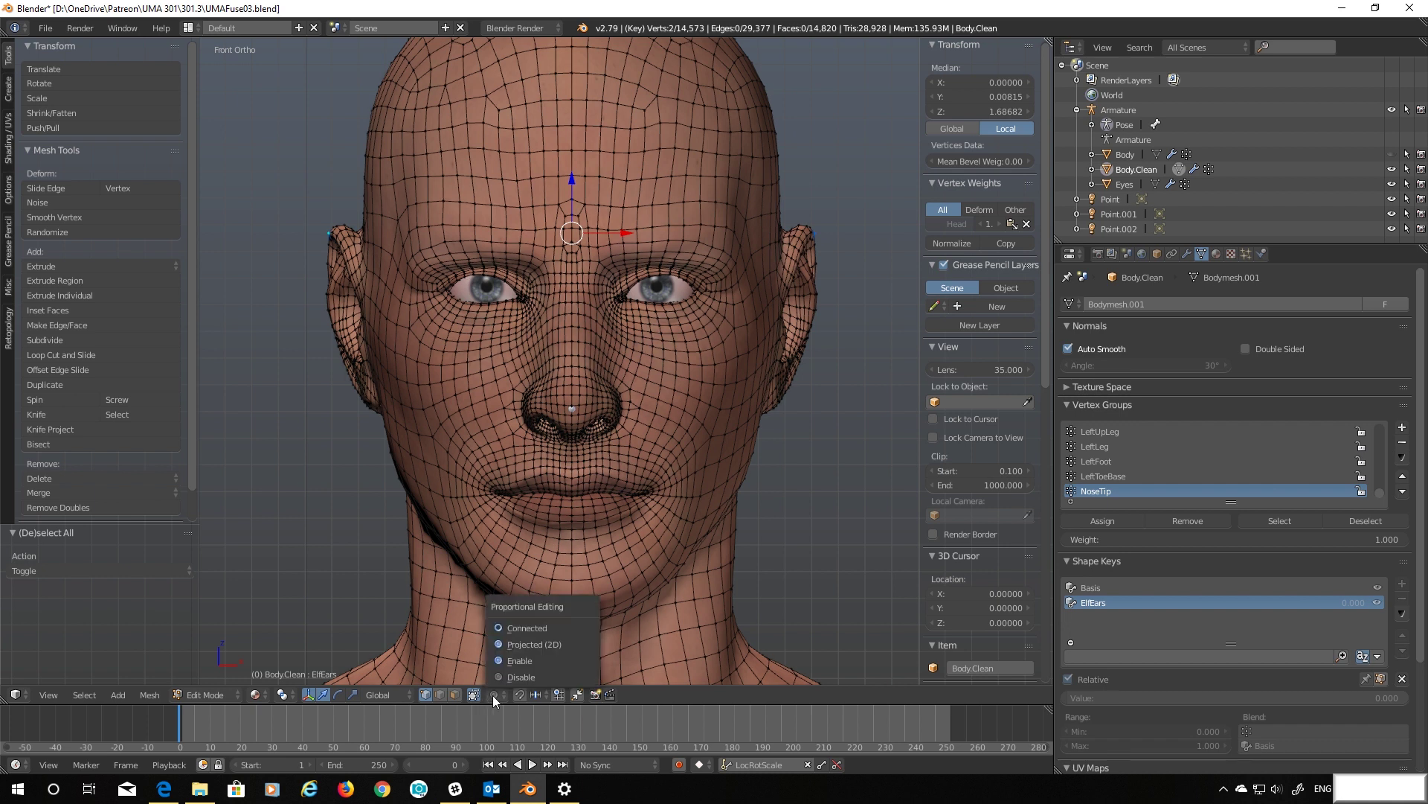
pyautogui.click(509, 661)
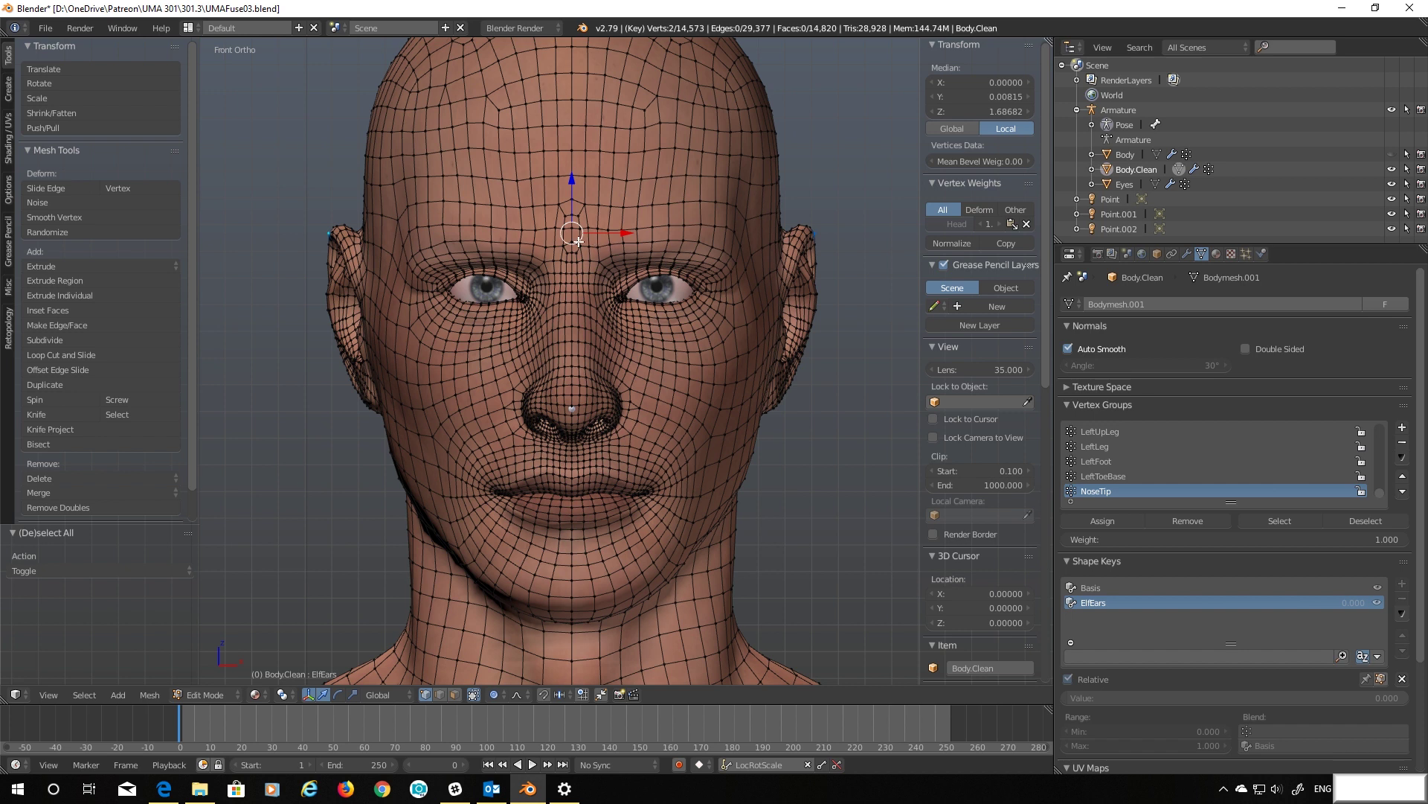
pyautogui.moveTo(578, 241); pyautogui.dragTo(587, 183)
pyautogui.scroll(-3, 600, 243)
pyautogui.scroll(14, 590, 254)
pyautogui.scroll(12, 570, 227)
pyautogui.scroll(10, 567, 253)
pyautogui.scroll(2, 585, 244)
pyautogui.scroll(2, 584, 242)
pyautogui.press('z')
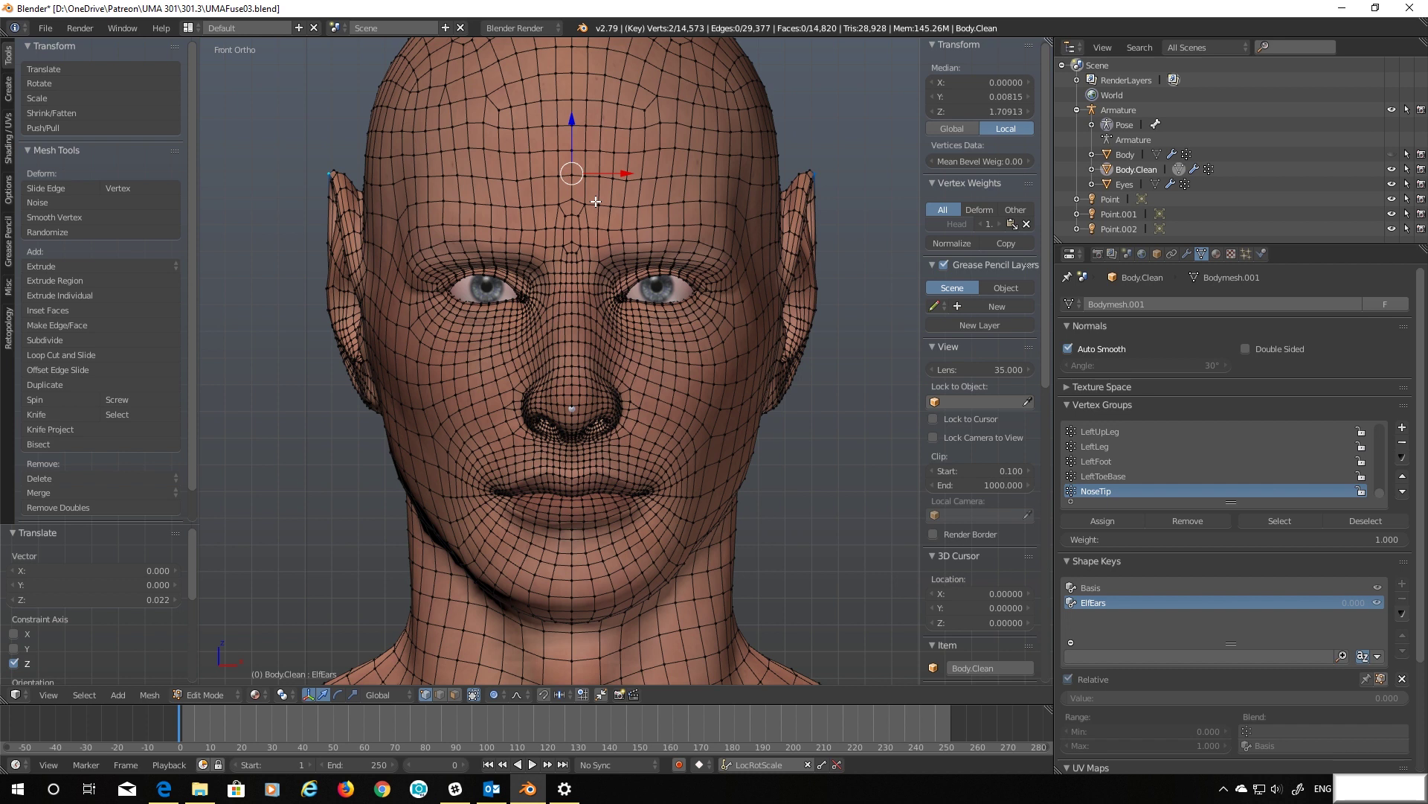
# Scale the two ear-tip vertices by about 1.071 along X with a smaller proportional radius of 0.02, and return to Object Mode
pyautogui.press('s')
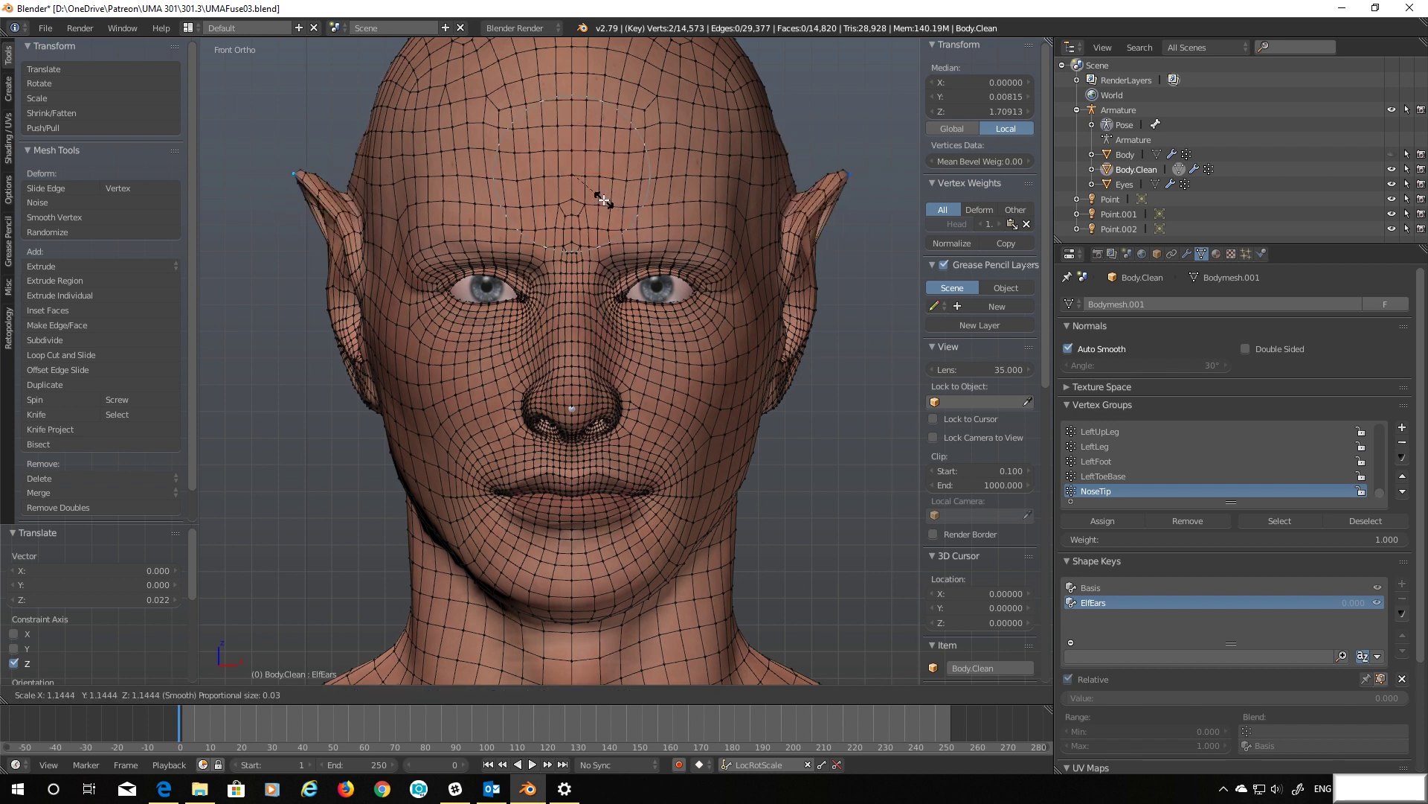
pyautogui.press('x')
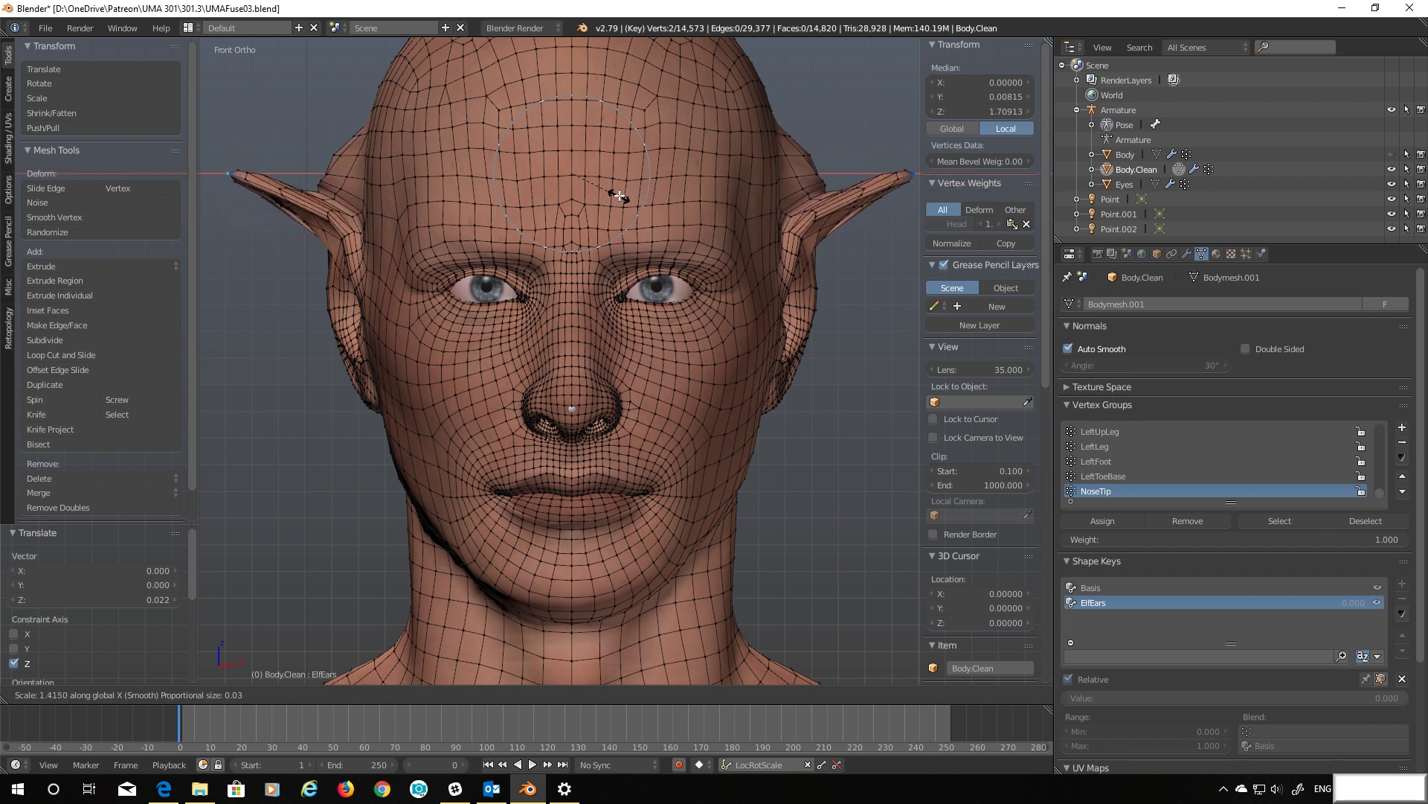
pyautogui.scroll(4, 619, 196)
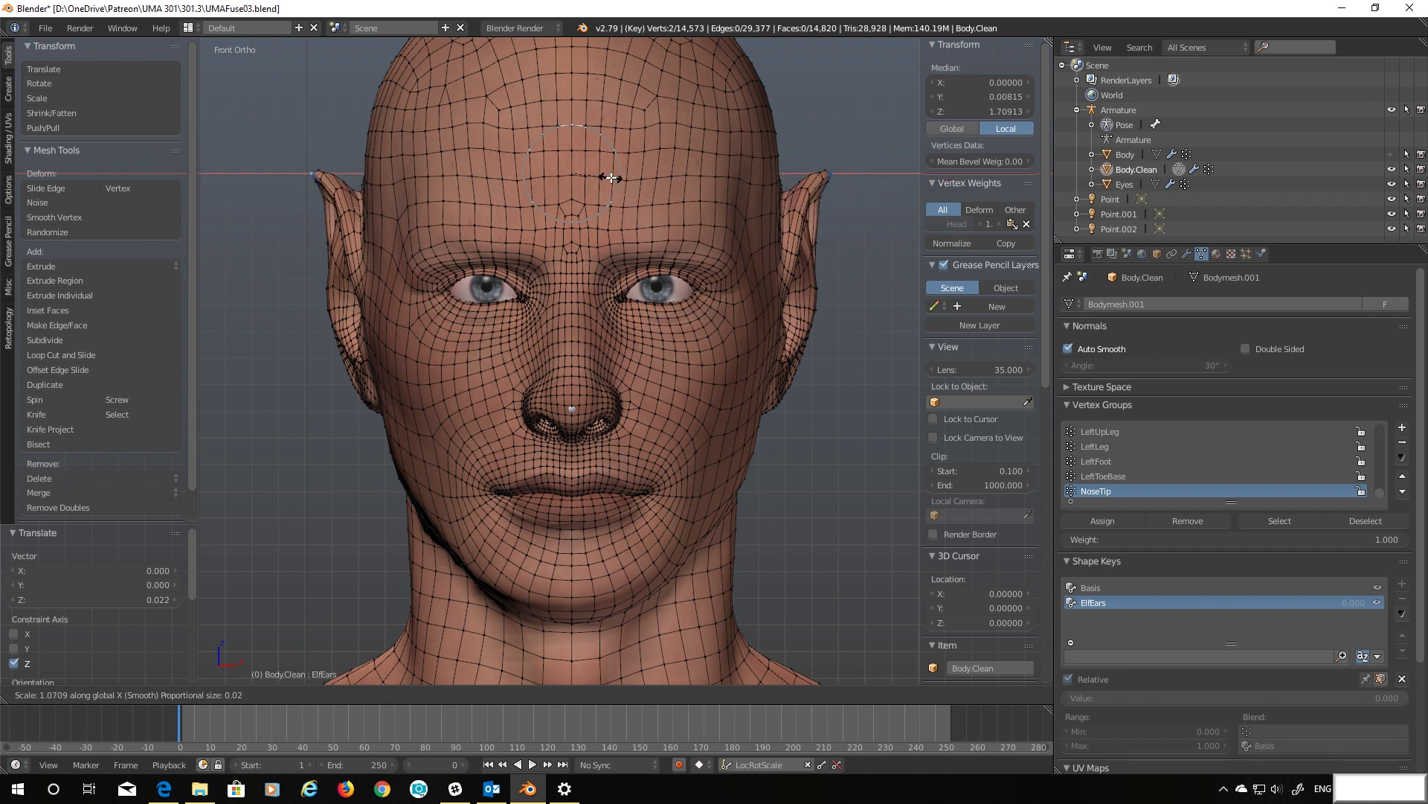
pyautogui.click(610, 178)
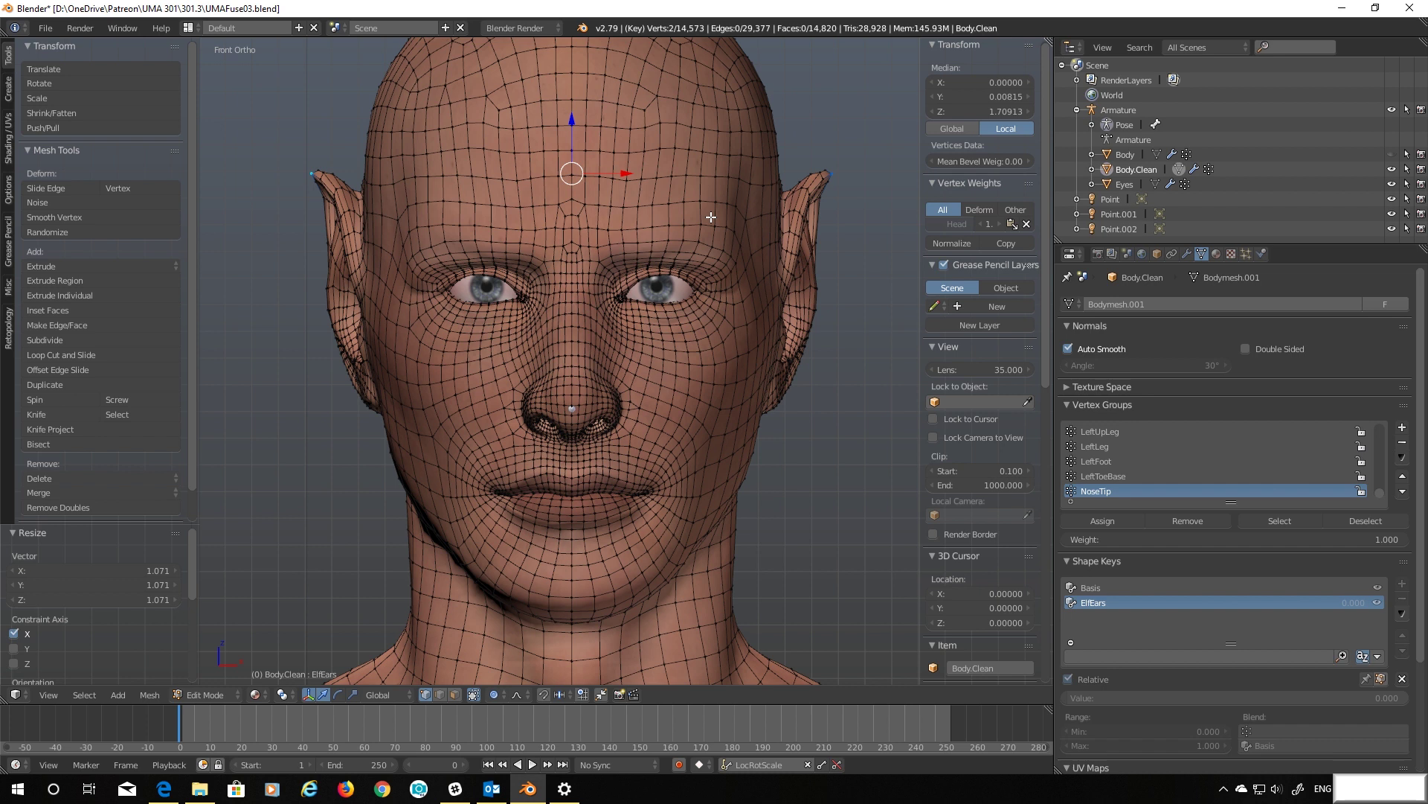
pyautogui.press('Tab')
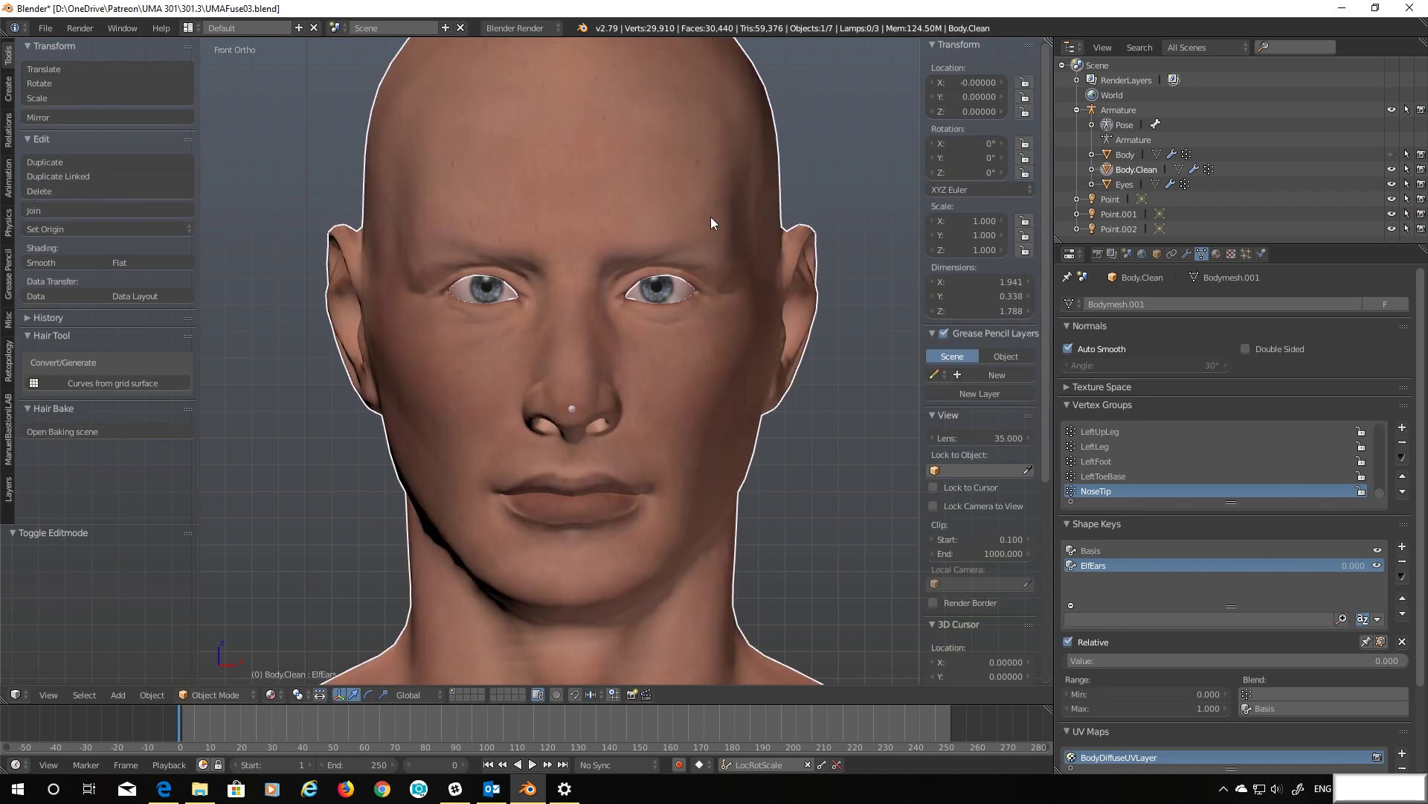
# Preview the ElfEars shape key in perspective from several angles by raising its value to 1.000 and returning it to 0.000
pyautogui.moveTo(784, 373); pyautogui.dragTo(776, 375, button='middle')
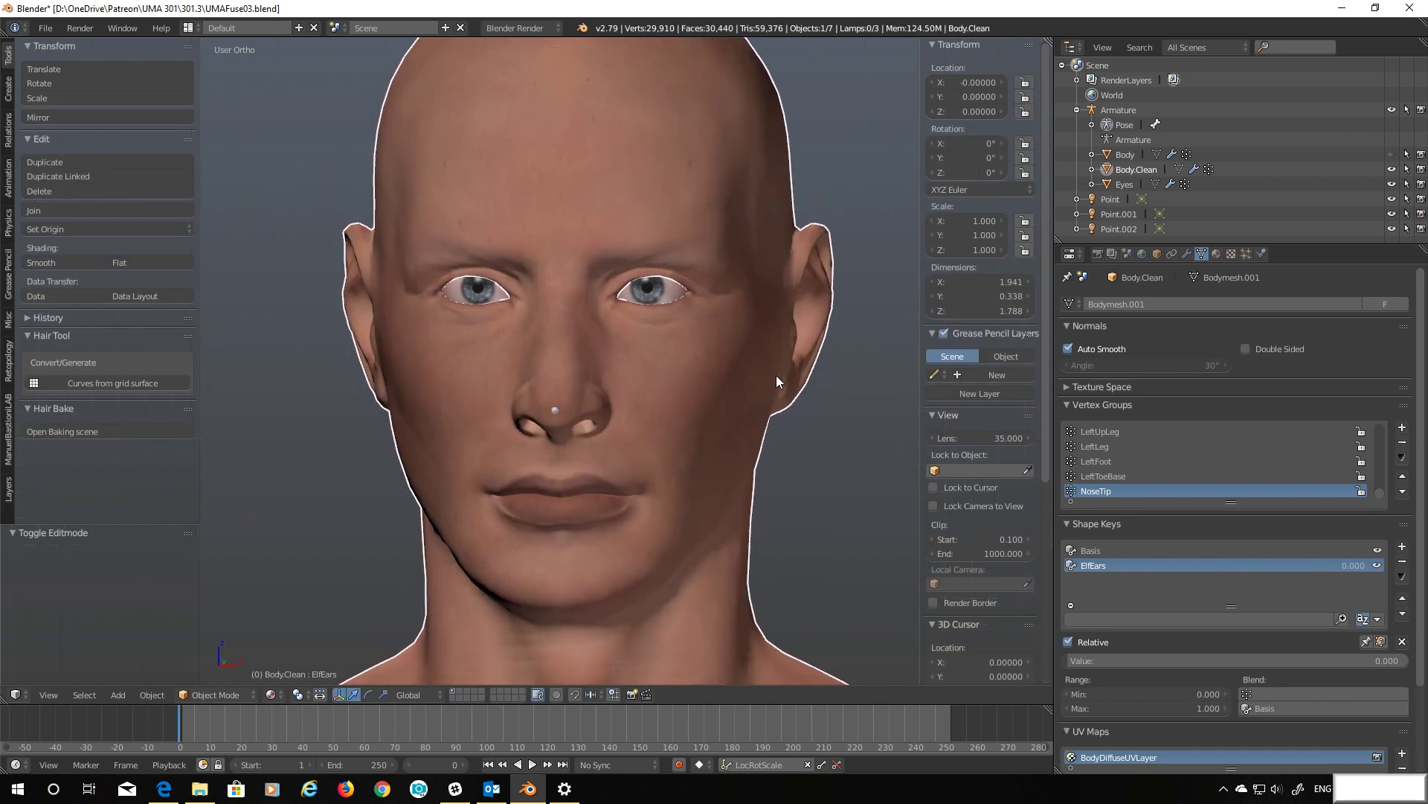
pyautogui.press('KP_5')
pyautogui.scroll(-4, 784, 380)
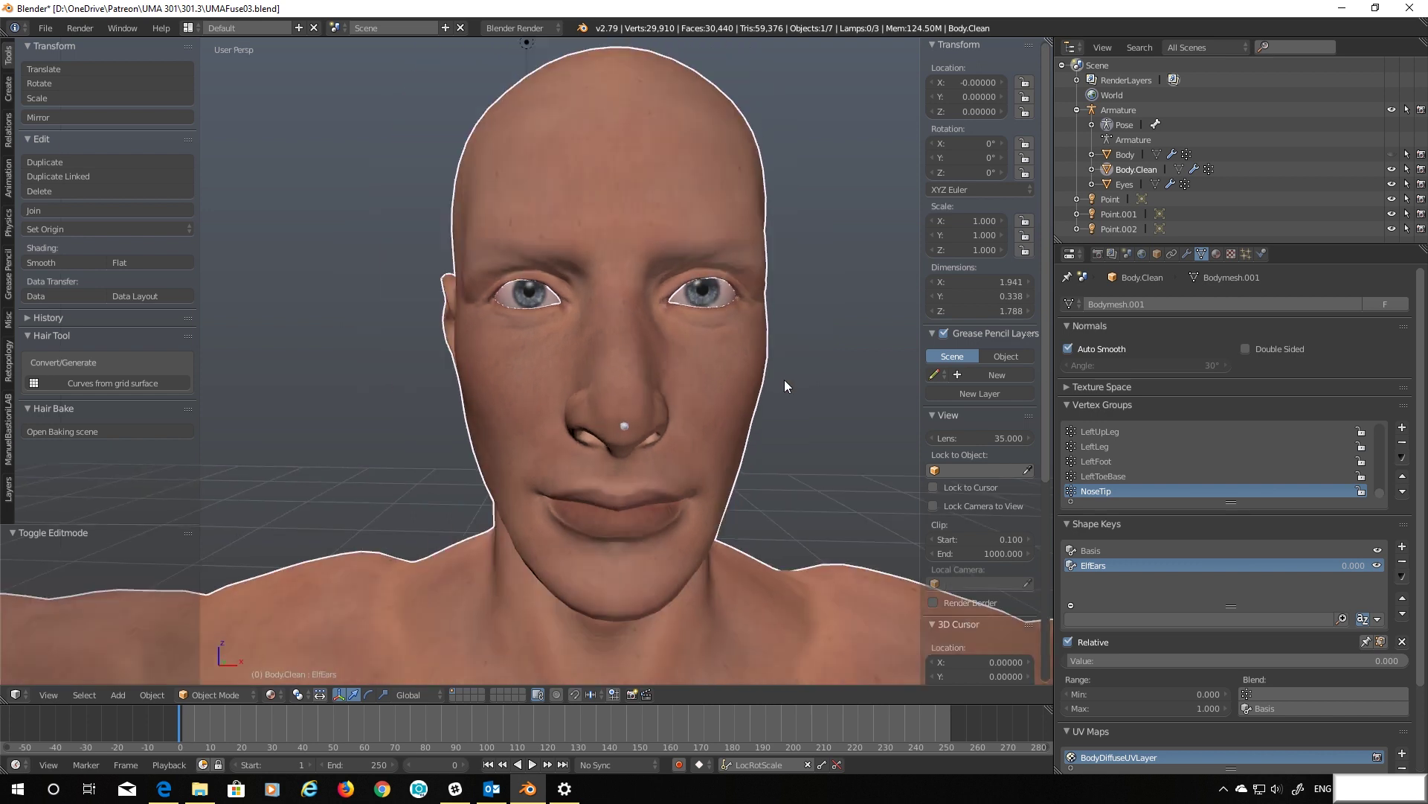
pyautogui.moveTo(784, 379); pyautogui.dragTo(935, 442, button='middle')
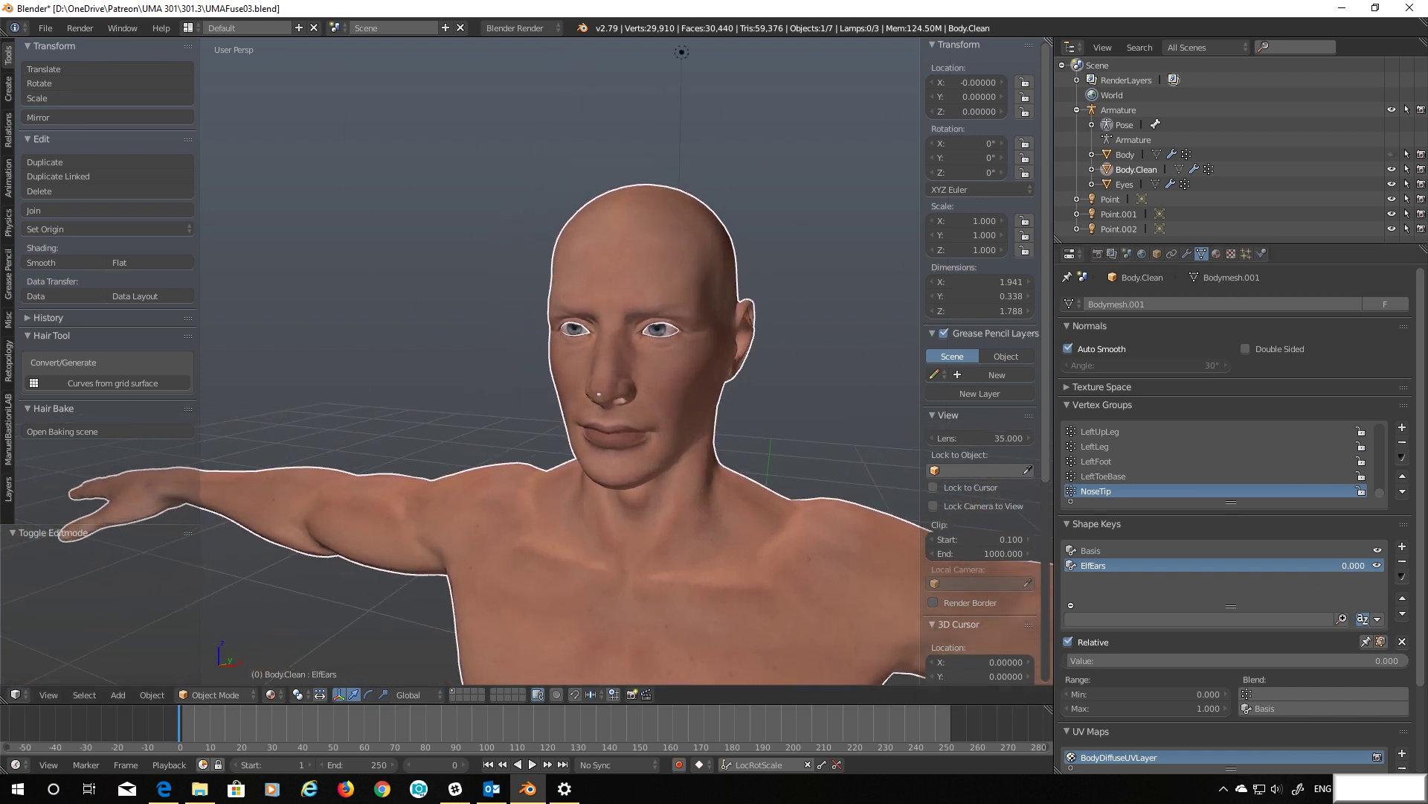
pyautogui.moveTo(1072, 660); pyautogui.dragTo(1409, 660)
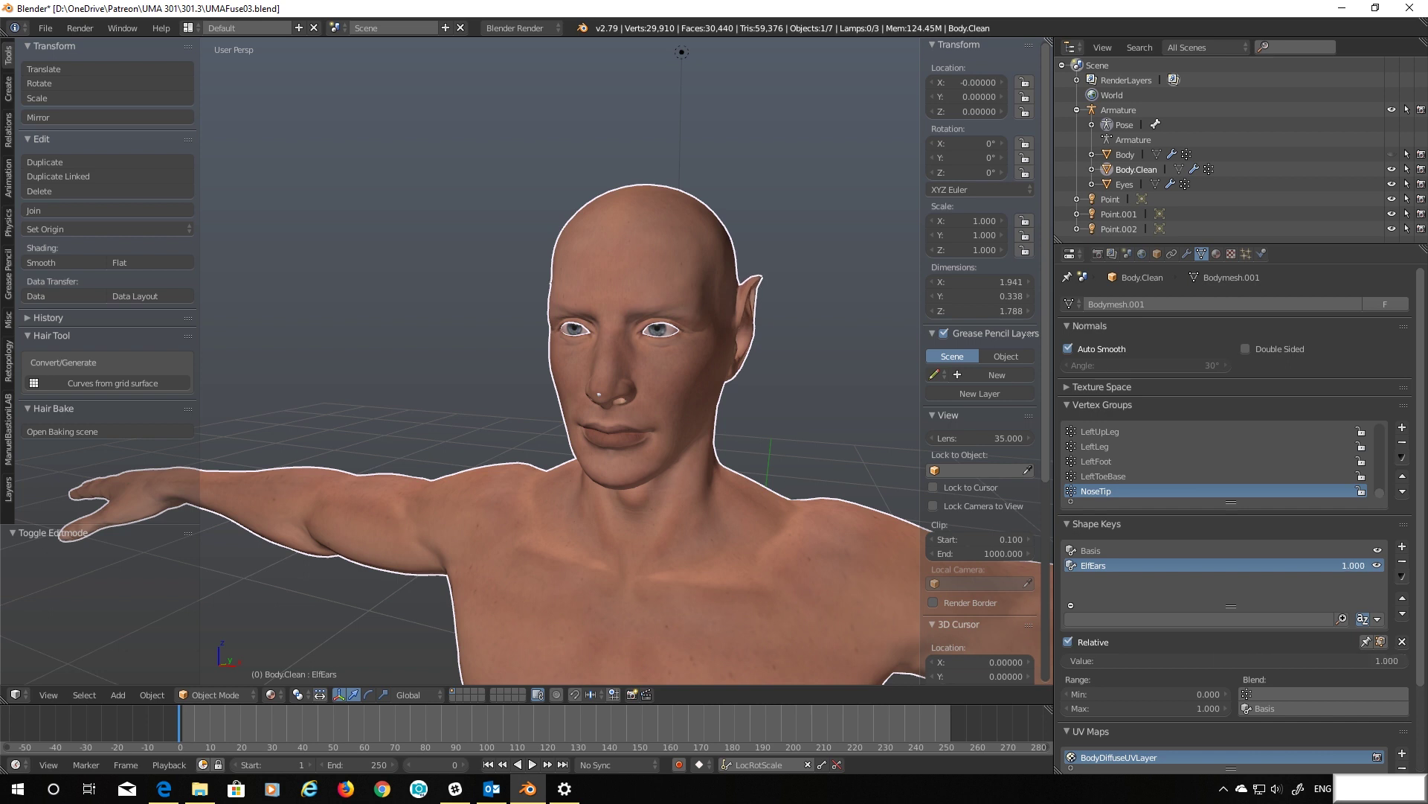
pyautogui.moveTo(818, 494)
pyautogui.mouseDown(button='middle')
pyautogui.moveTo(755, 494)
pyautogui.moveTo(939, 485)
pyautogui.moveTo(794, 497)
pyautogui.mouseUp(button='middle')
pyautogui.moveTo(1350, 562)
pyautogui.mouseDown()
pyautogui.moveTo(1261, 561)
pyautogui.moveTo(1350, 561)
pyautogui.mouseUp()
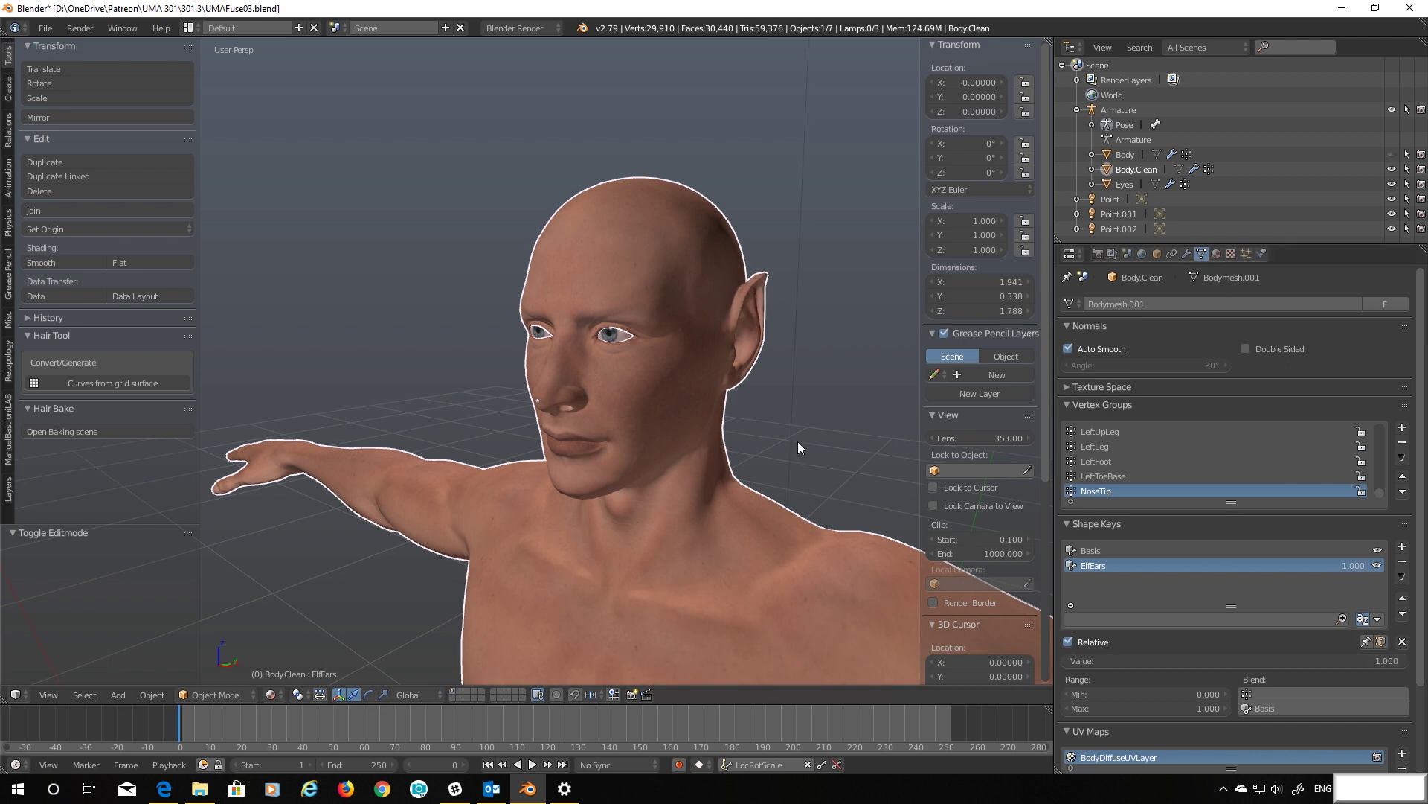
pyautogui.moveTo(799, 443); pyautogui.dragTo(738, 318, button='middle')
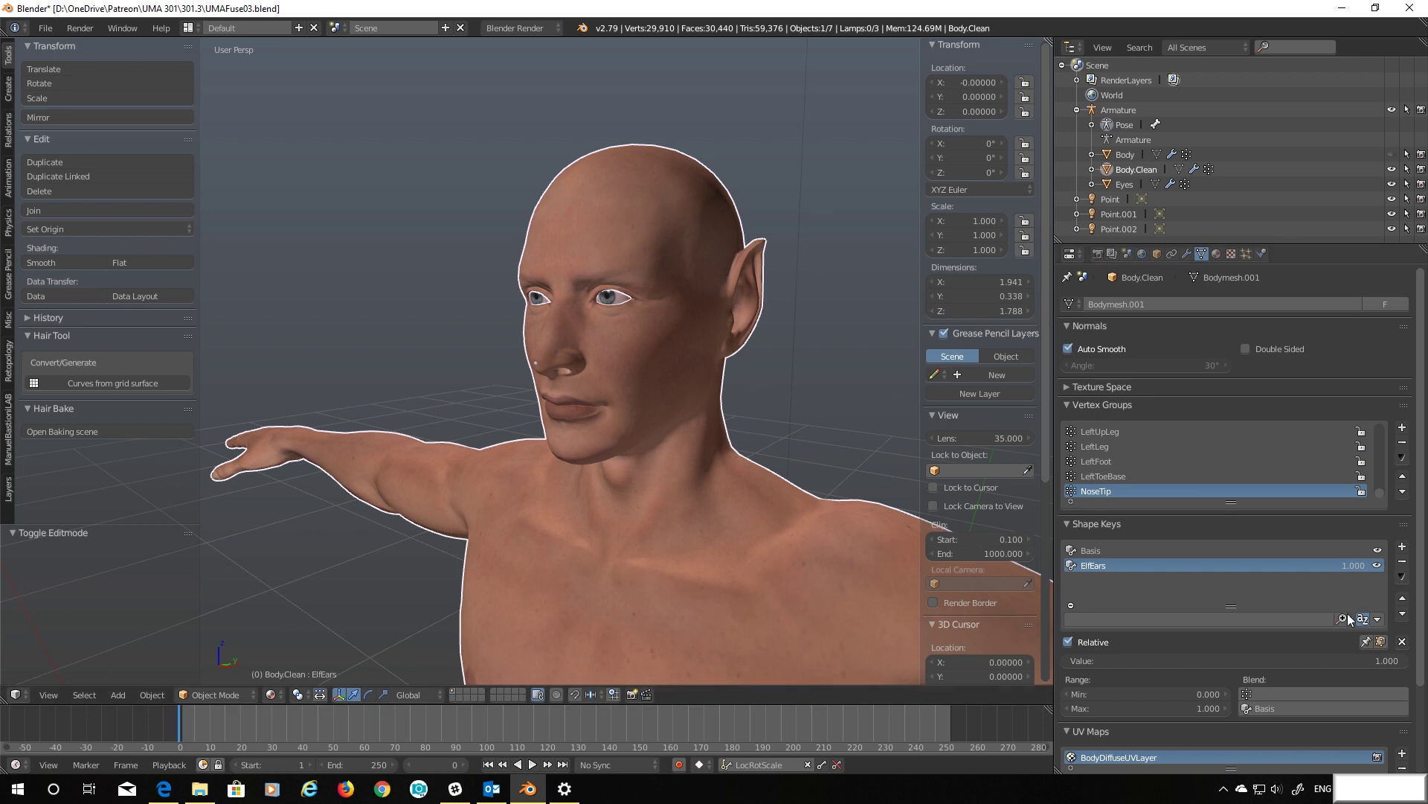
pyautogui.moveTo(1355, 566)
pyautogui.mouseDown()
pyautogui.moveTo(1108, 566)
pyautogui.moveTo(1368, 566)
pyautogui.mouseUp()
pyautogui.moveTo(1356, 568); pyautogui.dragTo(1116, 568)
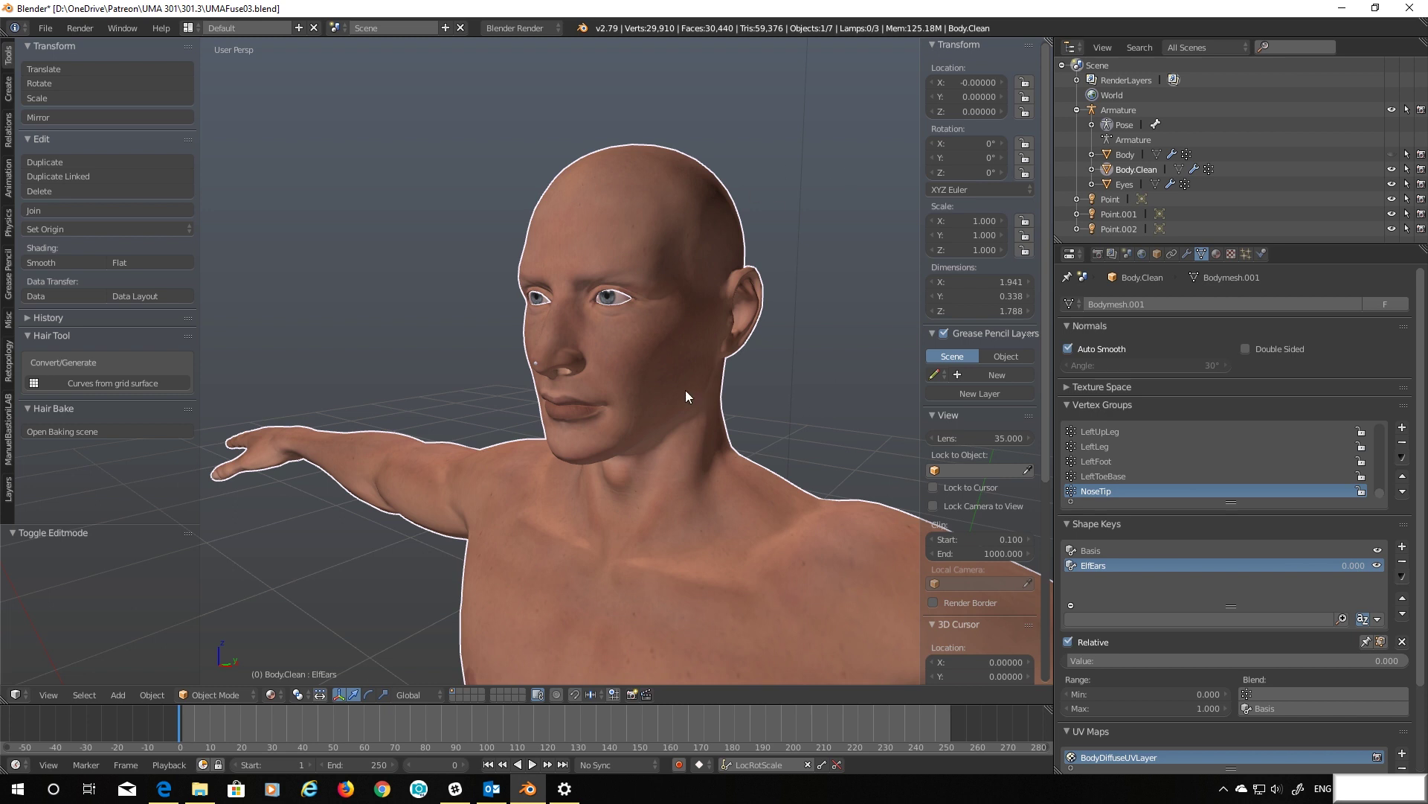
pyautogui.moveTo(758, 379); pyautogui.dragTo(885, 369, button='middle')
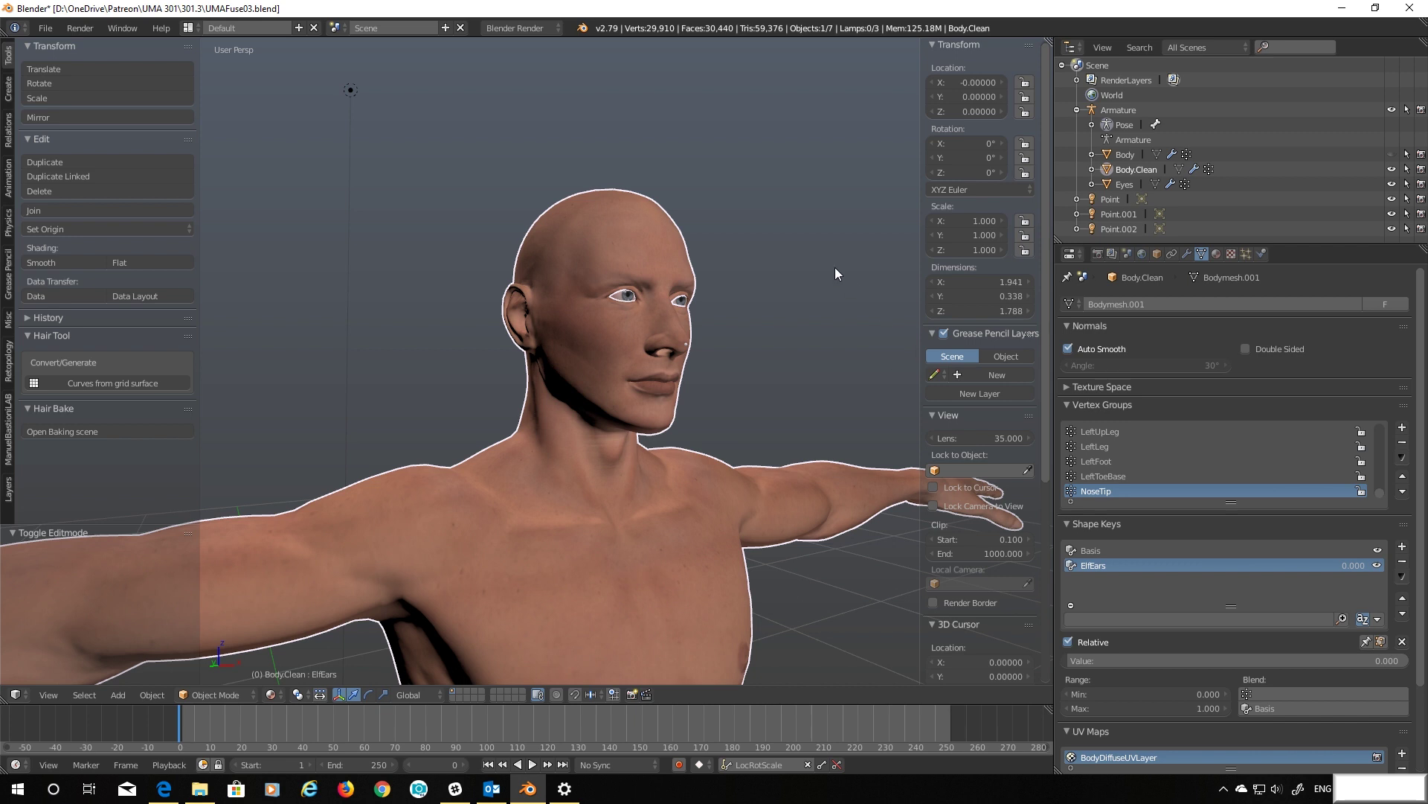
pyautogui.moveTo(820, 333); pyautogui.dragTo(660, 373, button='middle')
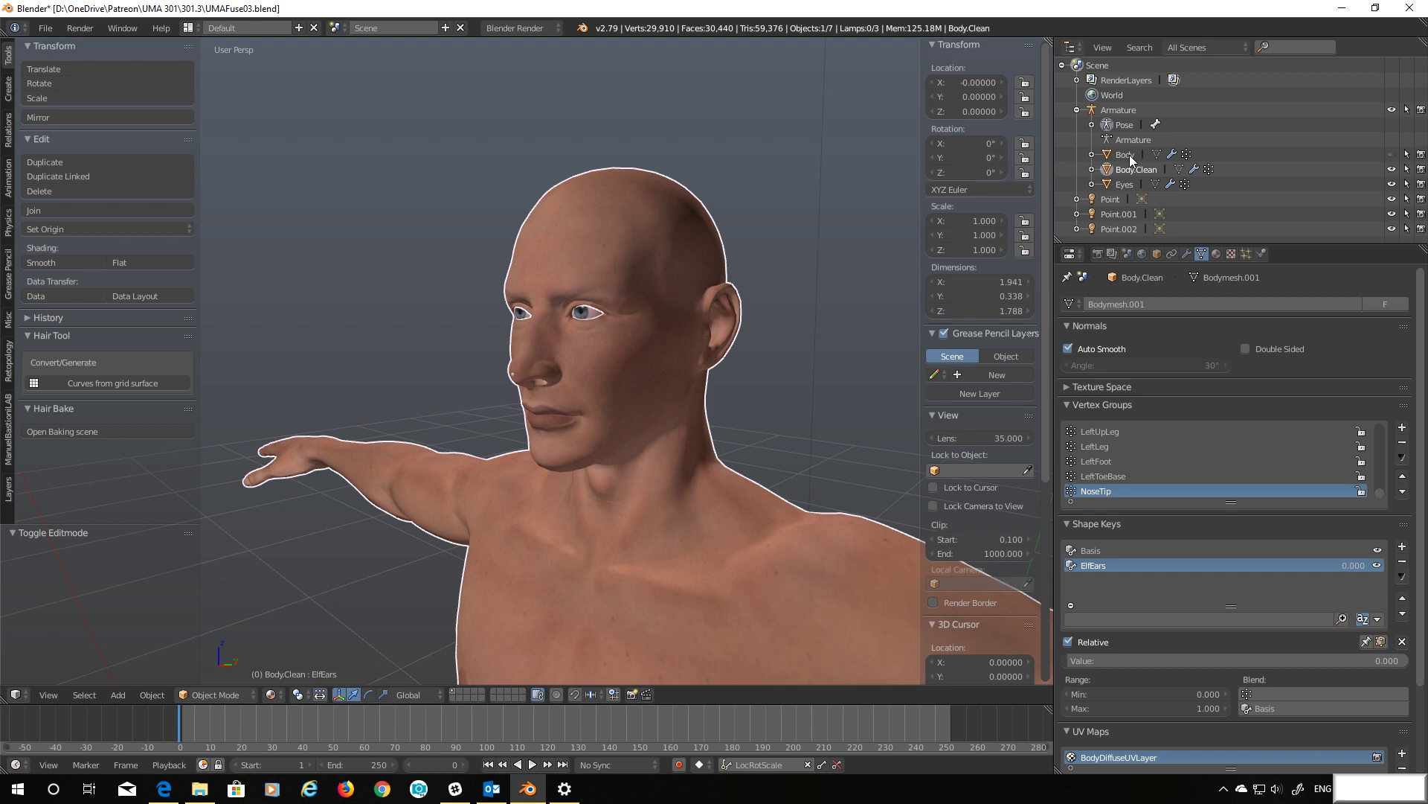
# Unhide the original Body mesh, select it, and make MouthOpen its active shape key
pyautogui.click(1392, 154)
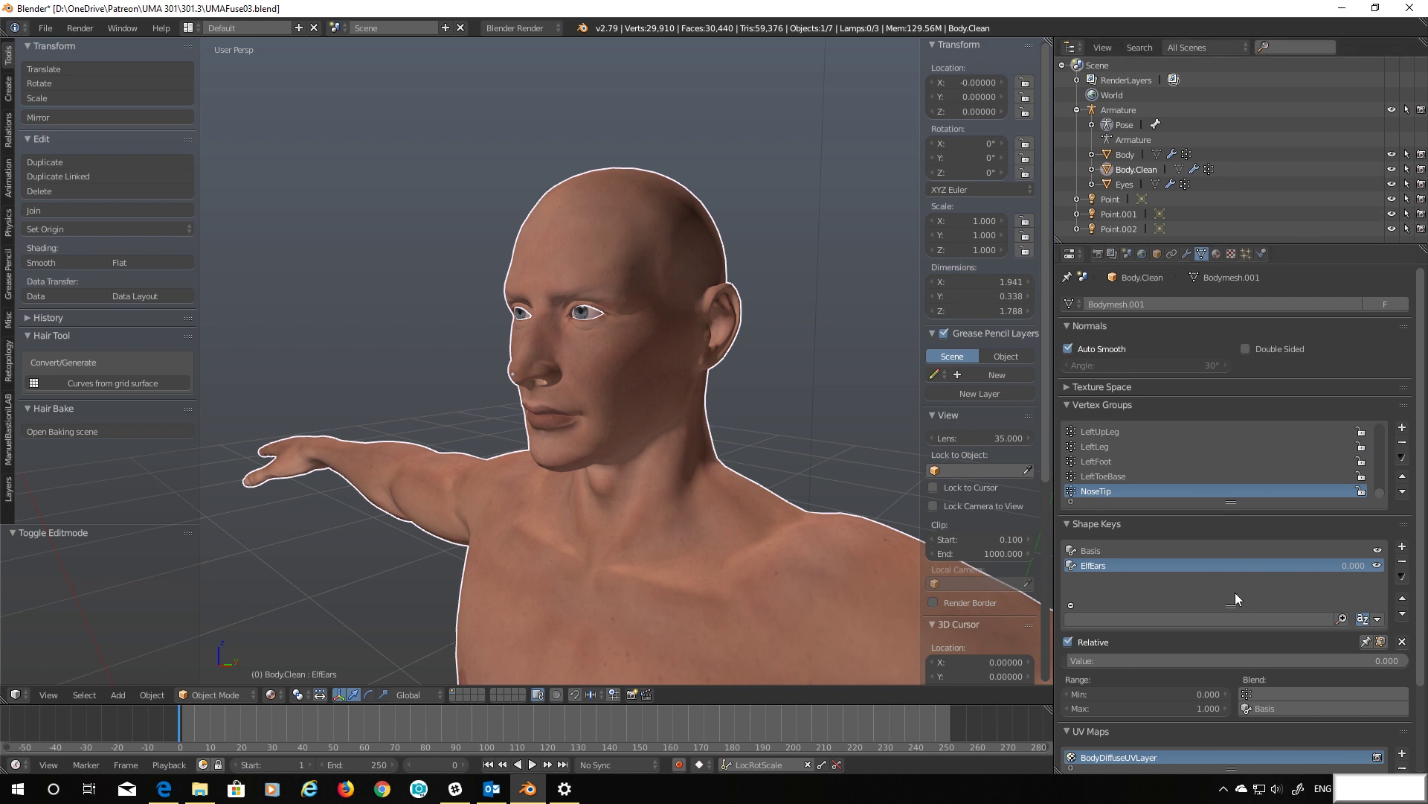
pyautogui.click(1126, 154)
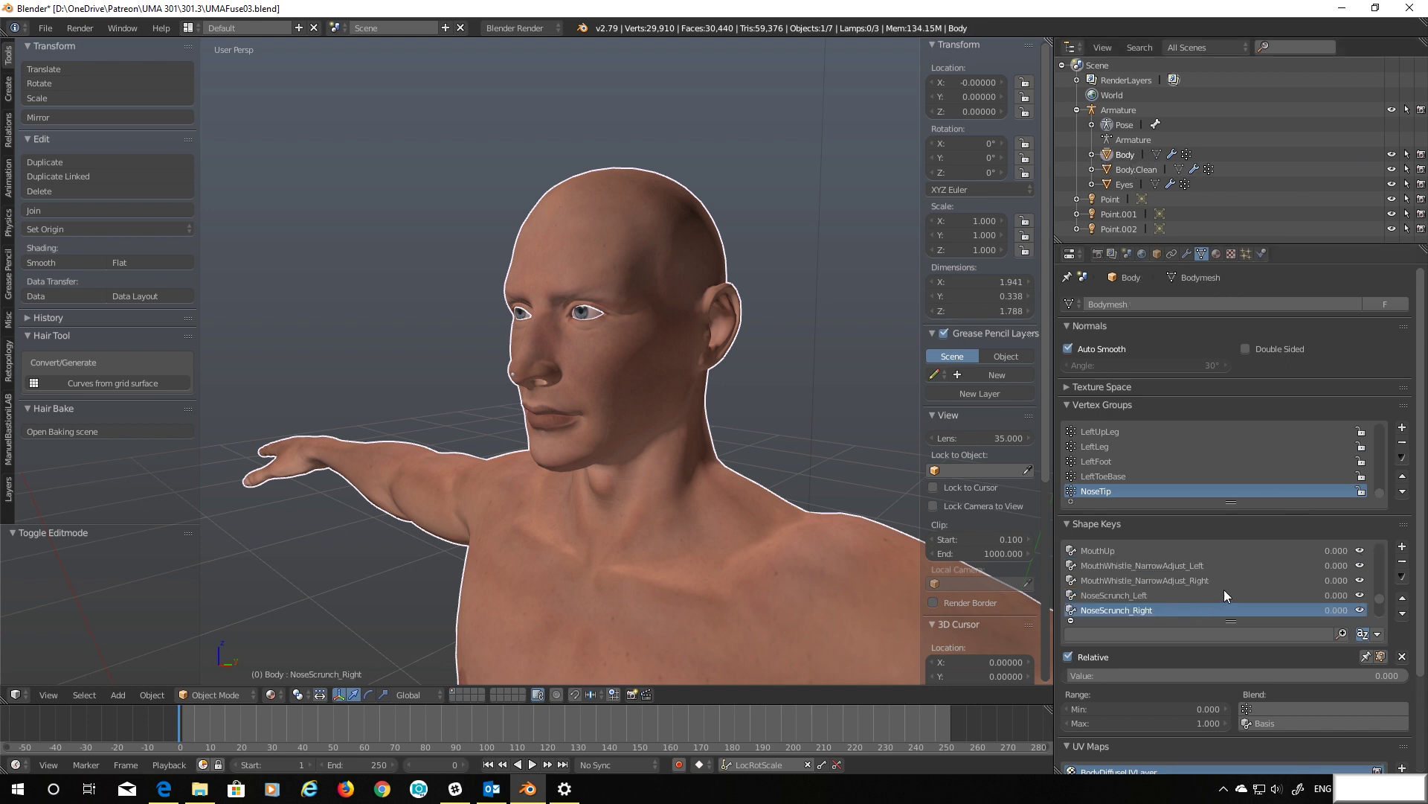
pyautogui.scroll(-4, 1225, 589)
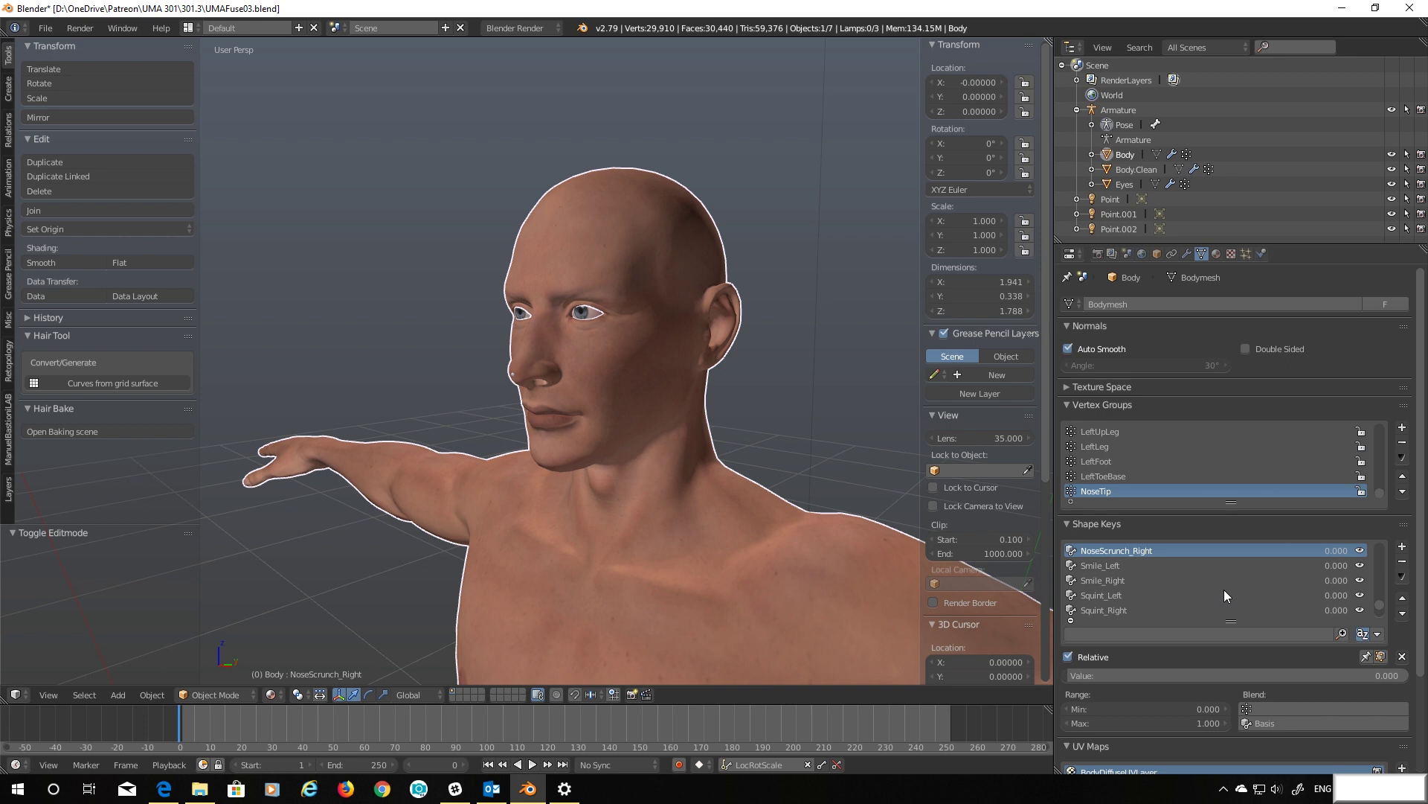
pyautogui.scroll(-6, 1225, 589)
pyautogui.scroll(10, 1224, 589)
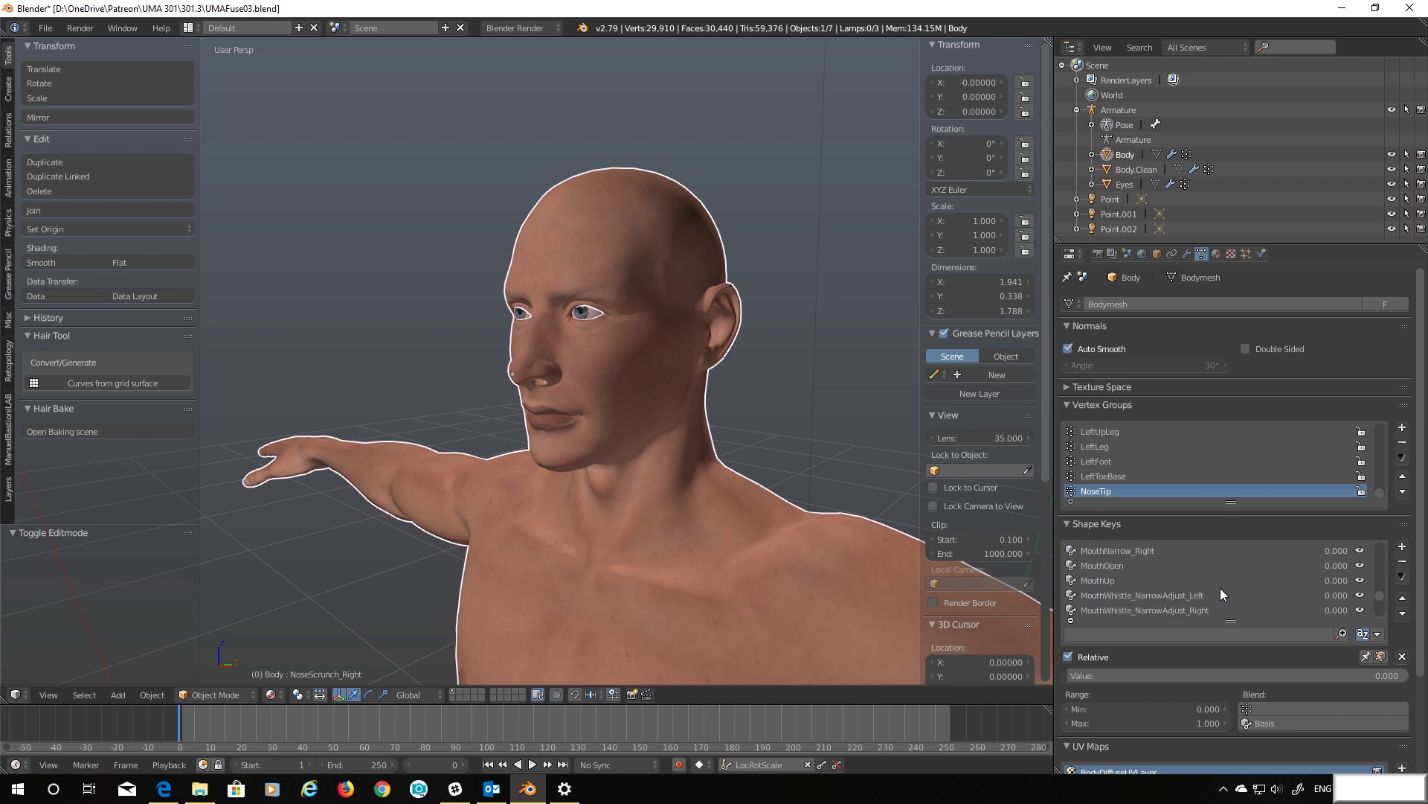
pyautogui.click(1112, 564)
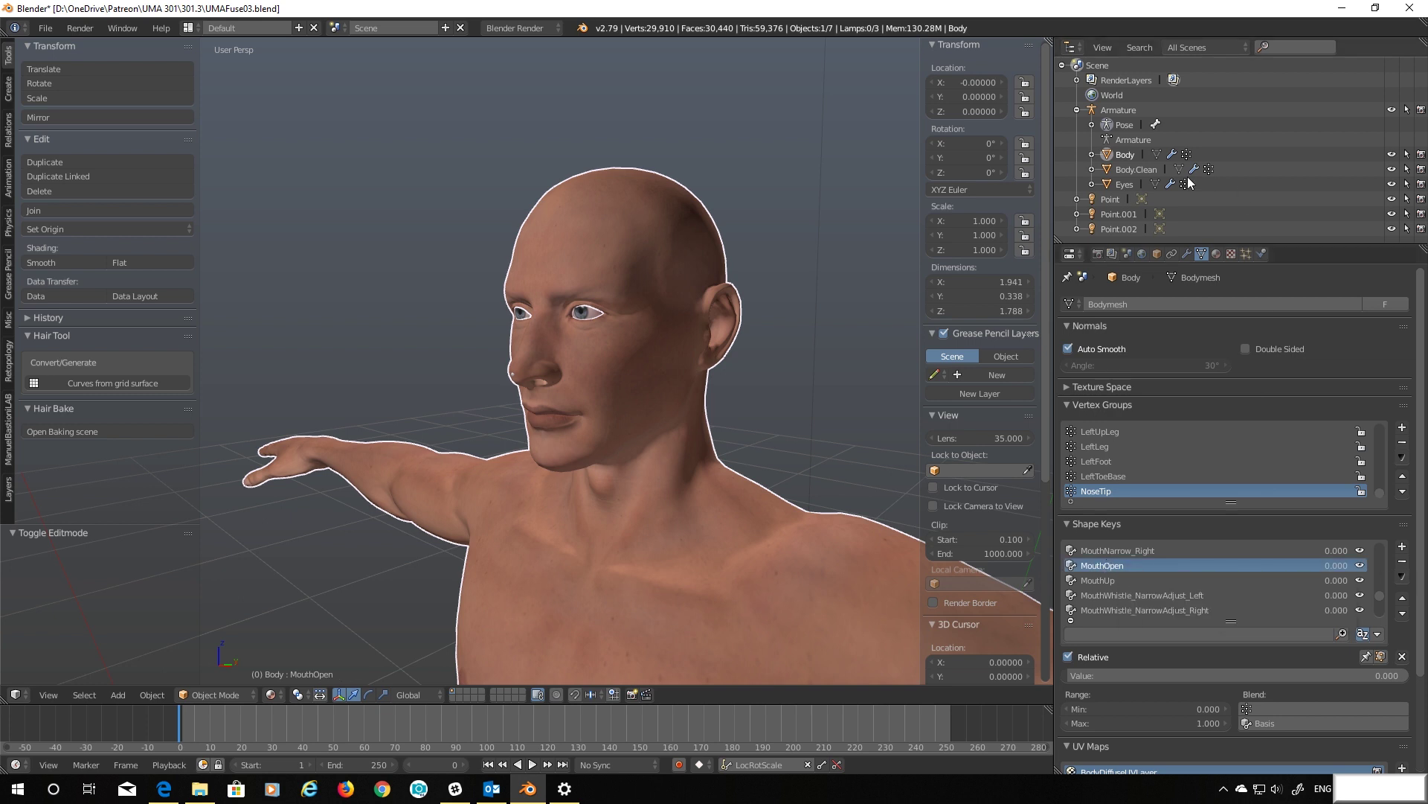
# Transfer the MouthOpen shape key from Body to Body.Clean and hide Body
pyautogui.click(1135, 170)
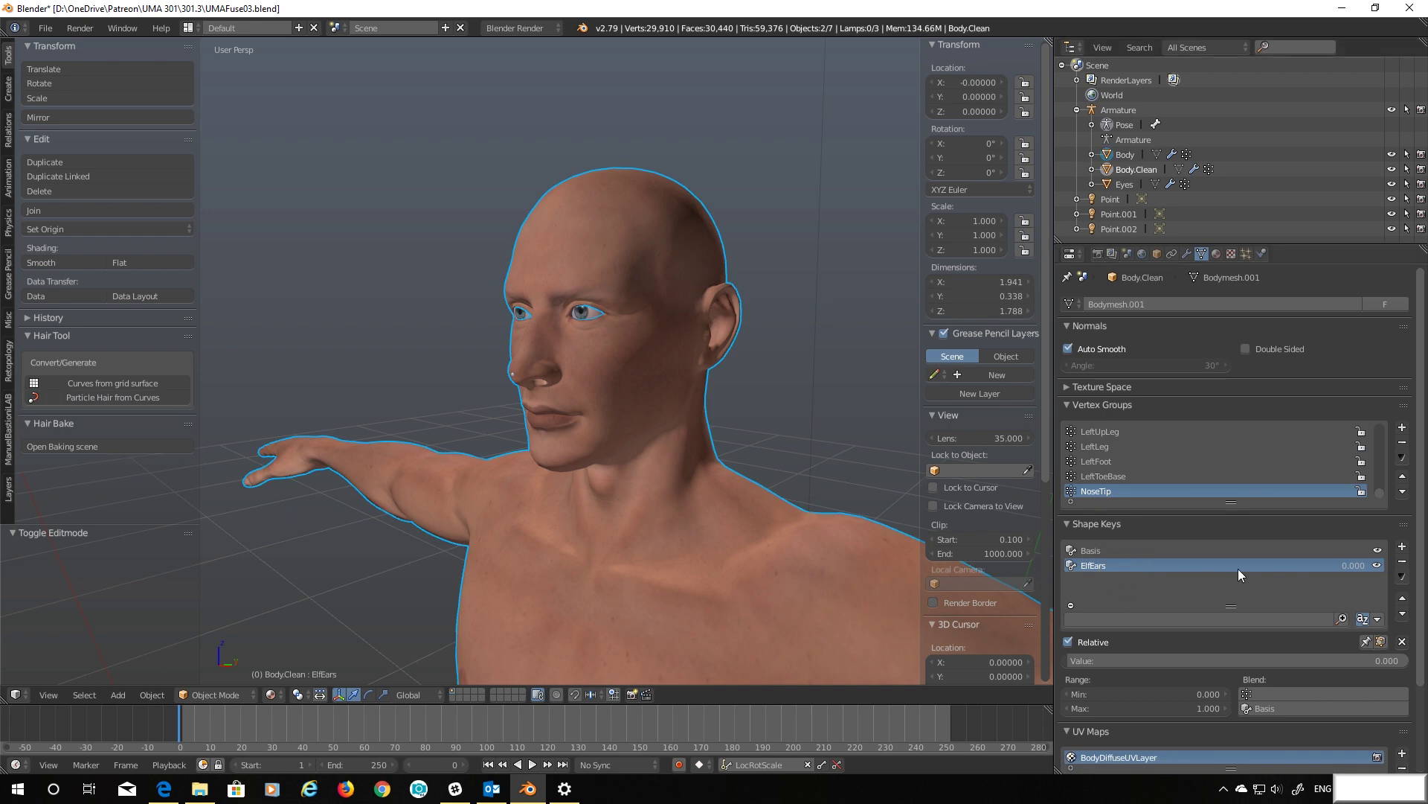
pyautogui.click(1402, 577)
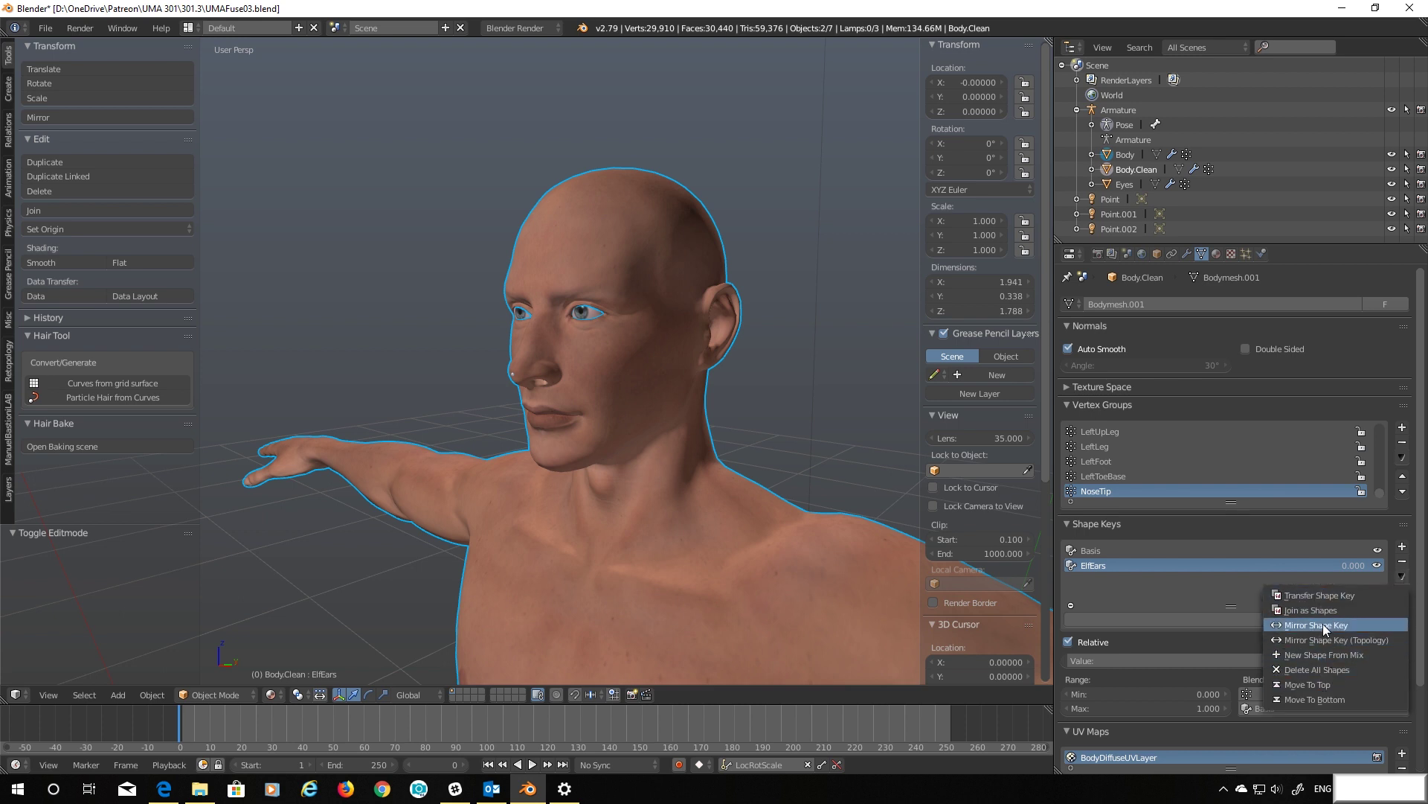
pyautogui.click(1321, 598)
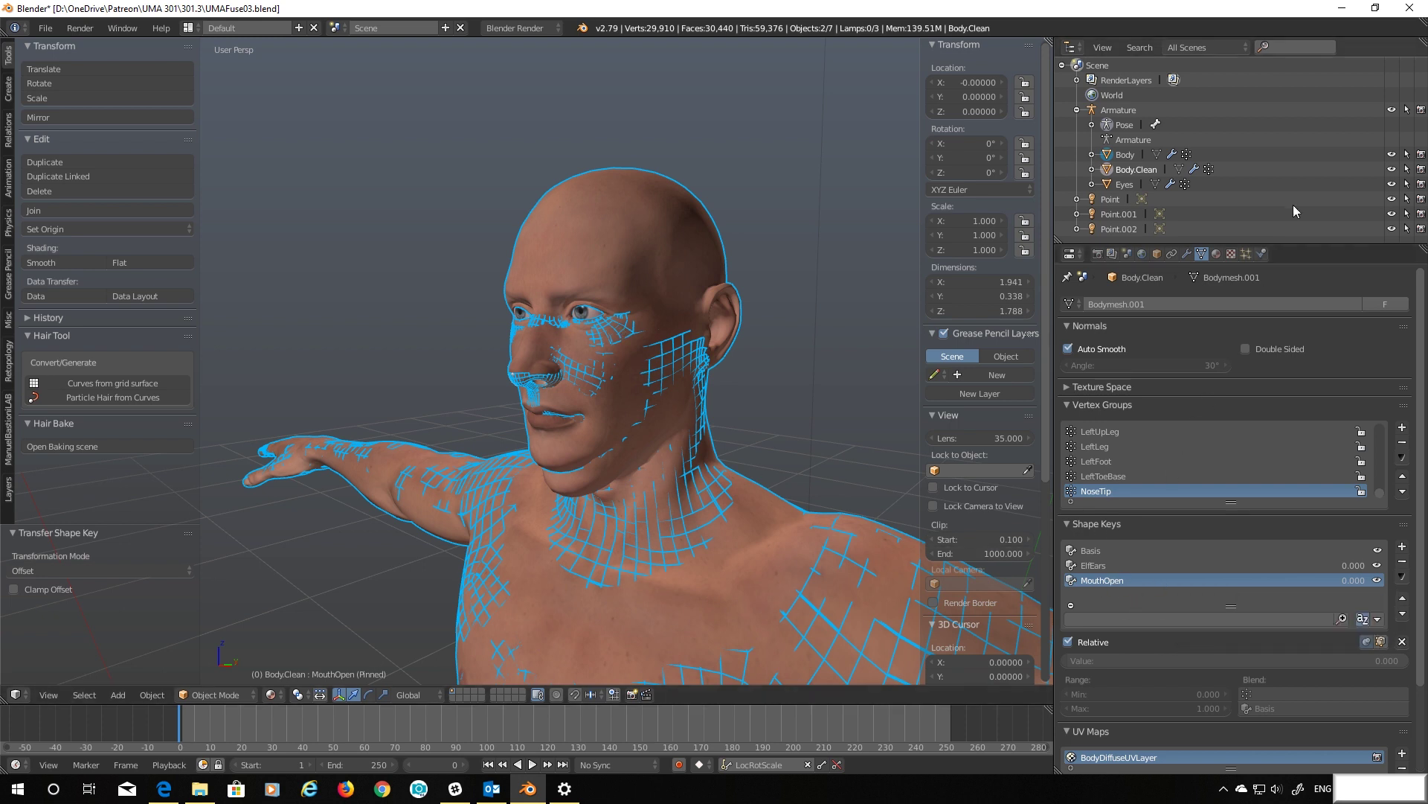
pyautogui.click(1391, 155)
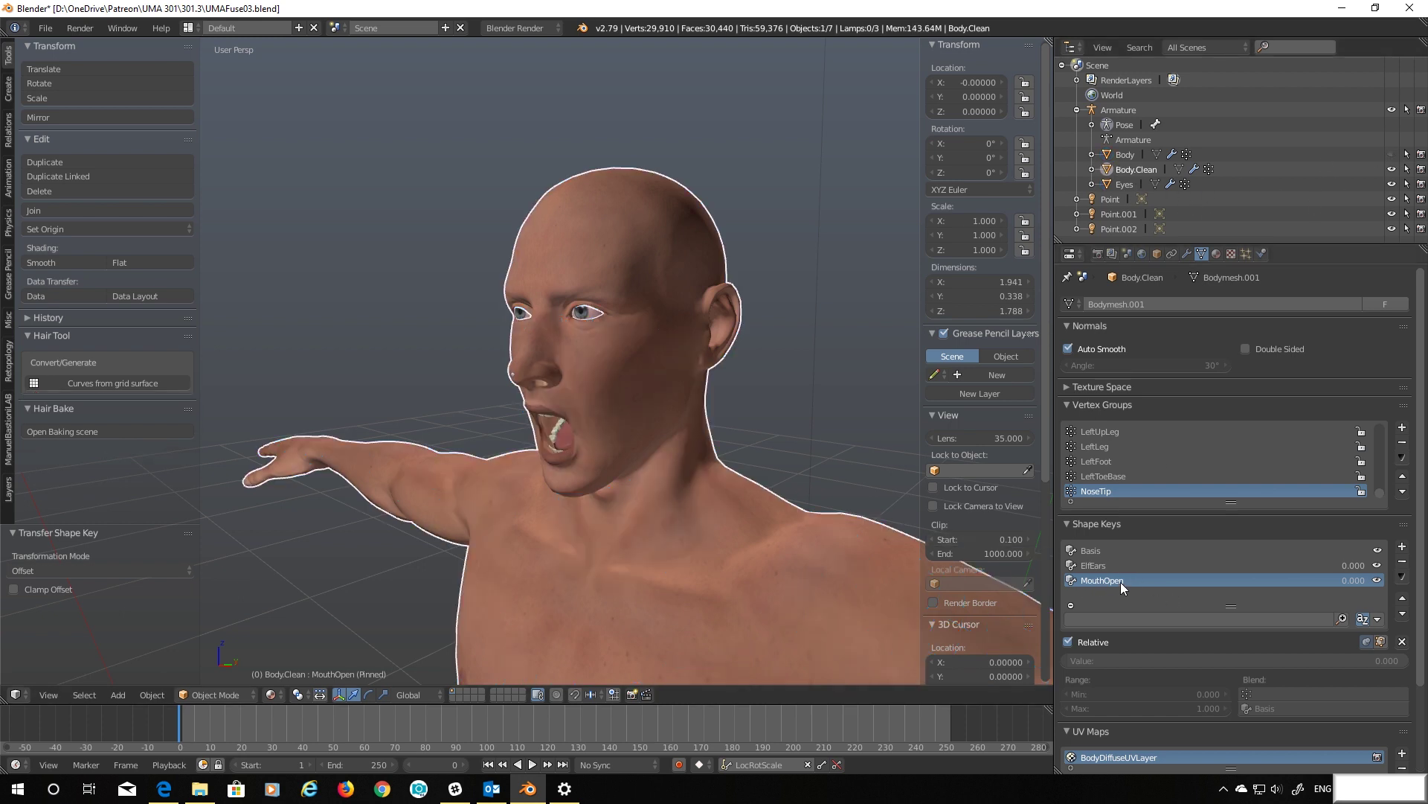
# Compare the pinned Basis, ElfEars and MouthOpen shapes on Body.Clean by alternating between them, keeping the MouthOpen value at 0.000
pyautogui.click(1095, 566)
pyautogui.click(1096, 581)
pyautogui.click(1092, 565)
pyautogui.click(1093, 551)
pyautogui.click(1096, 567)
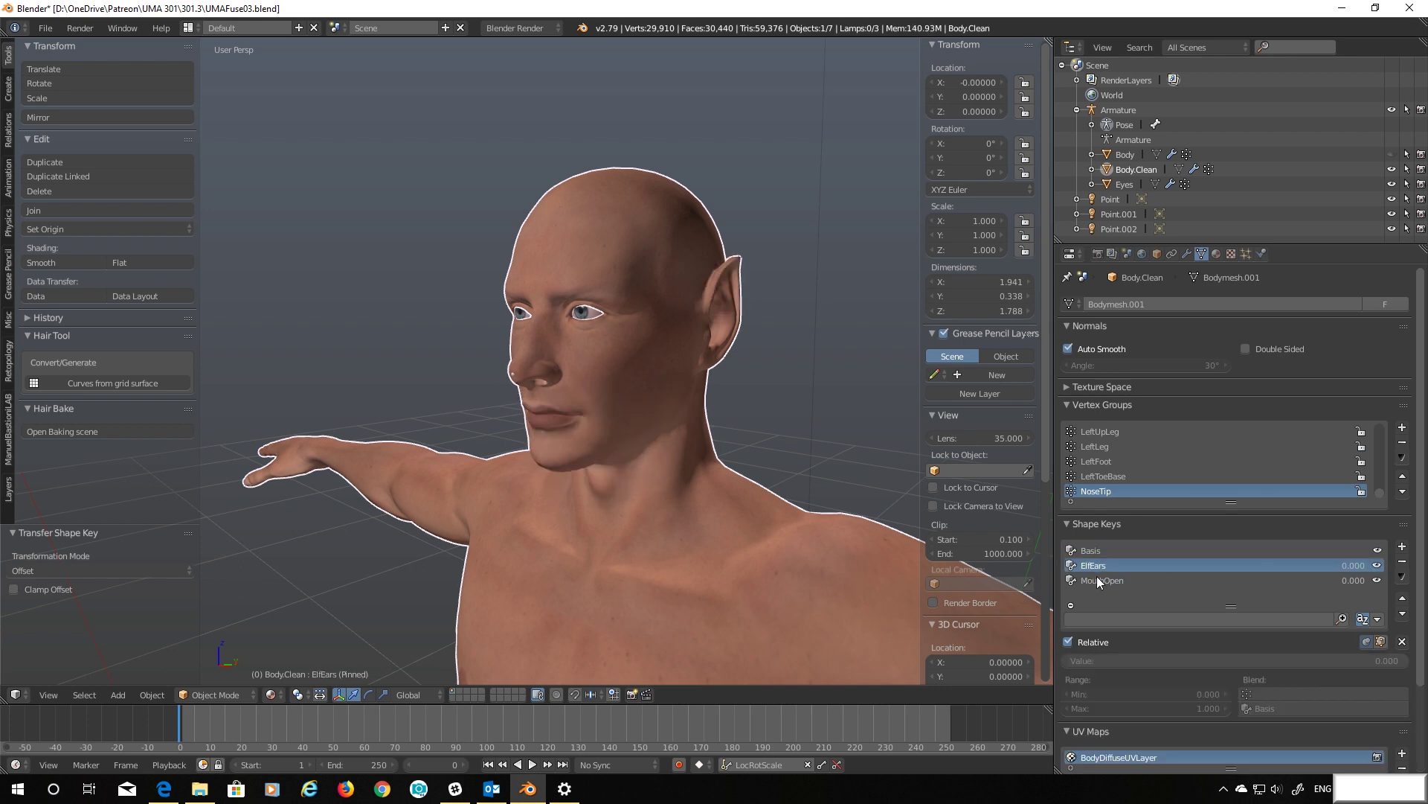
pyautogui.click(1097, 577)
pyautogui.click(1092, 567)
pyautogui.click(1096, 578)
pyautogui.click(1100, 566)
pyautogui.click(1104, 579)
pyautogui.click(1100, 566)
pyautogui.click(1101, 578)
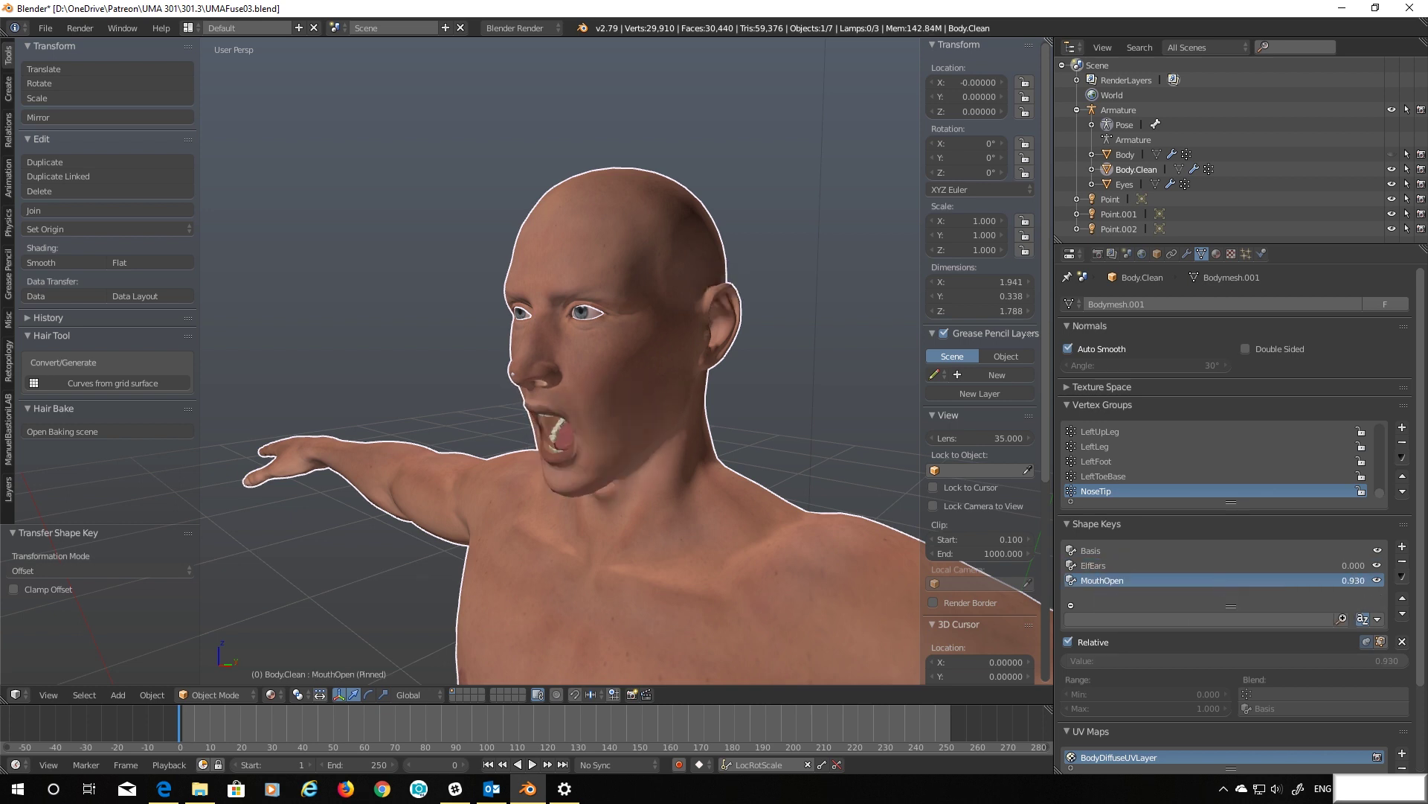
pyautogui.moveTo(1367, 581); pyautogui.dragTo(1283, 581)
pyautogui.click(1113, 569)
pyautogui.click(1104, 580)
pyautogui.click(1098, 565)
pyautogui.click(1102, 579)
pyautogui.click(1095, 565)
pyautogui.click(1098, 579)
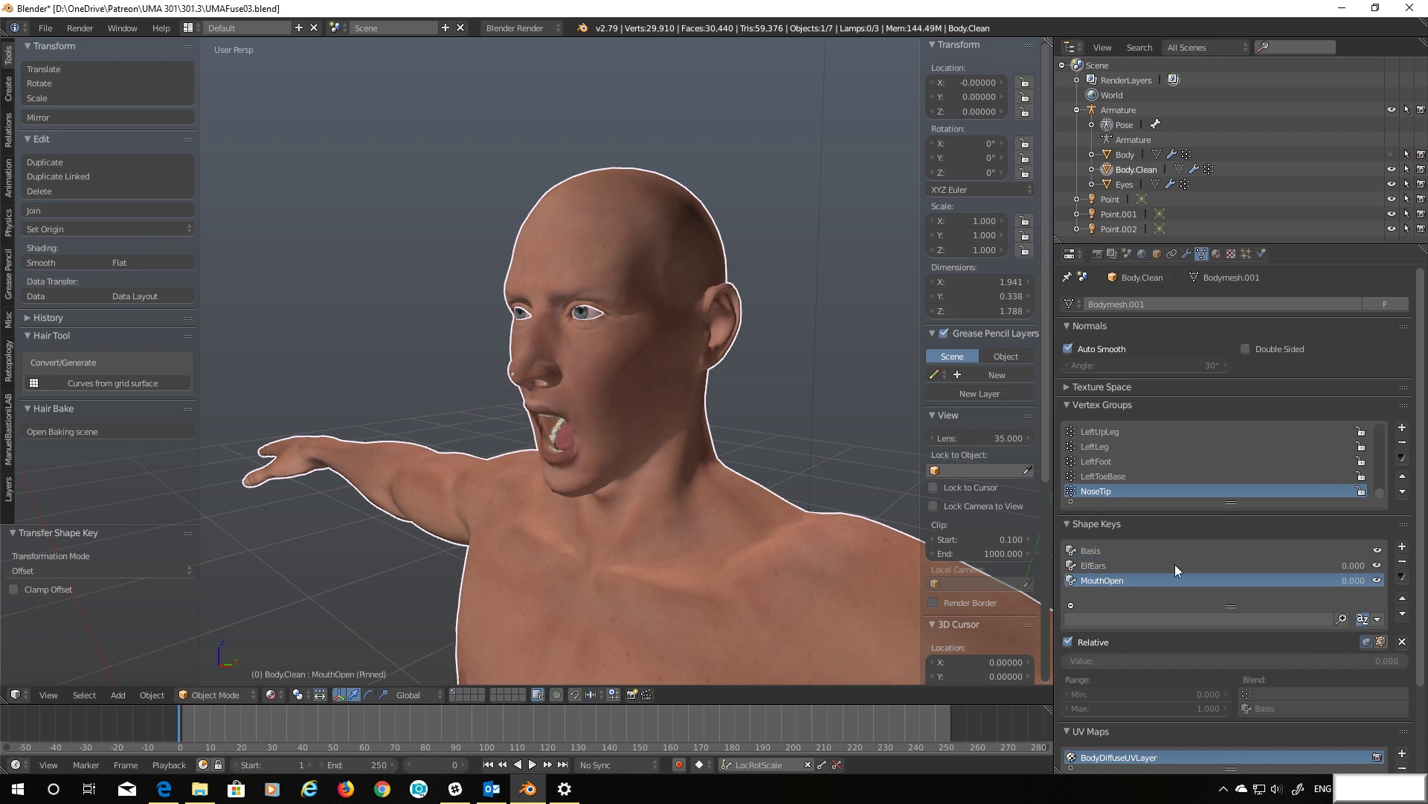
pyautogui.click(1101, 567)
pyautogui.click(1100, 579)
pyautogui.click(1098, 564)
pyautogui.click(1099, 580)
pyautogui.click(1098, 568)
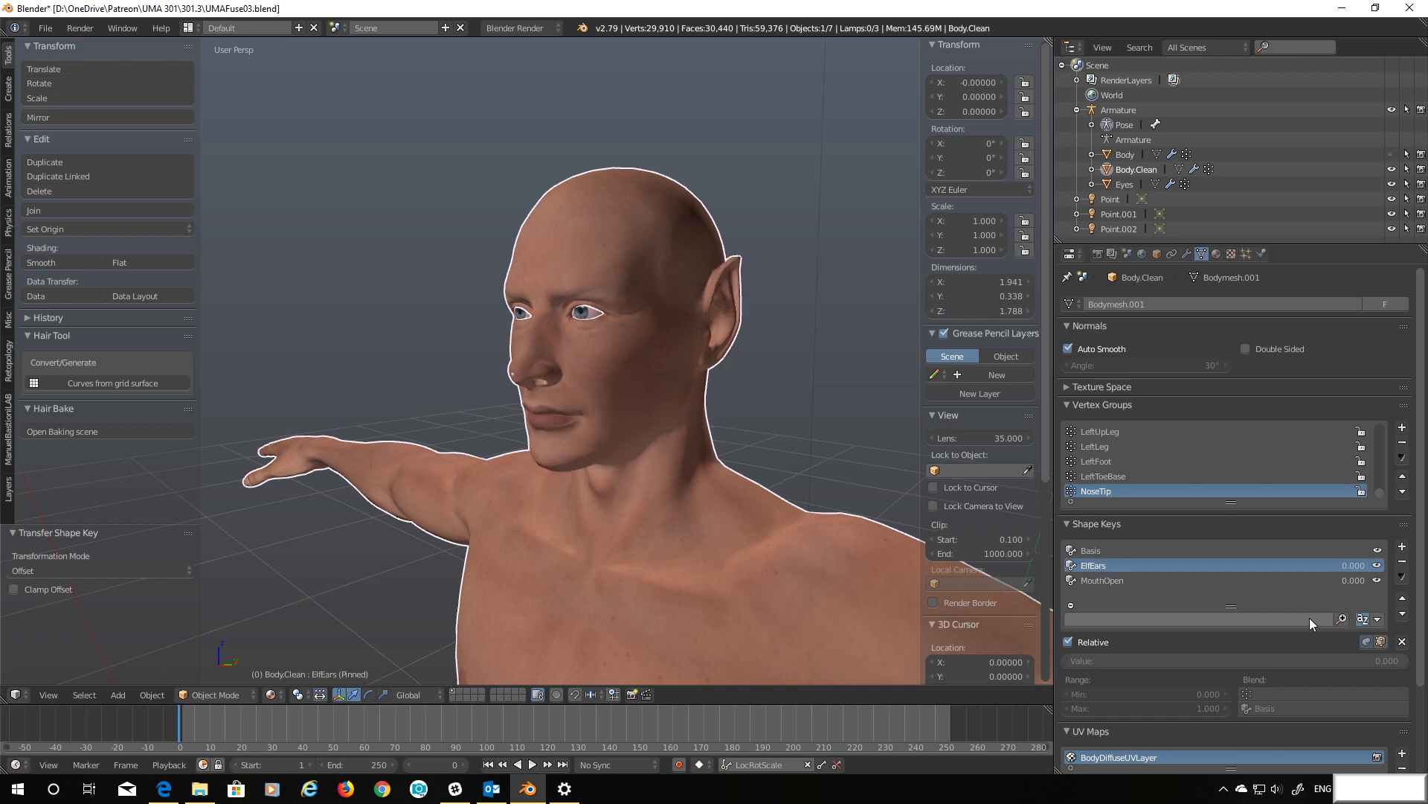
# Turn off shape key pinning on Body.Clean, toggling it to compare ElfEars pinned and unpinned, and try out the MouthOpen value
pyautogui.click(1367, 641)
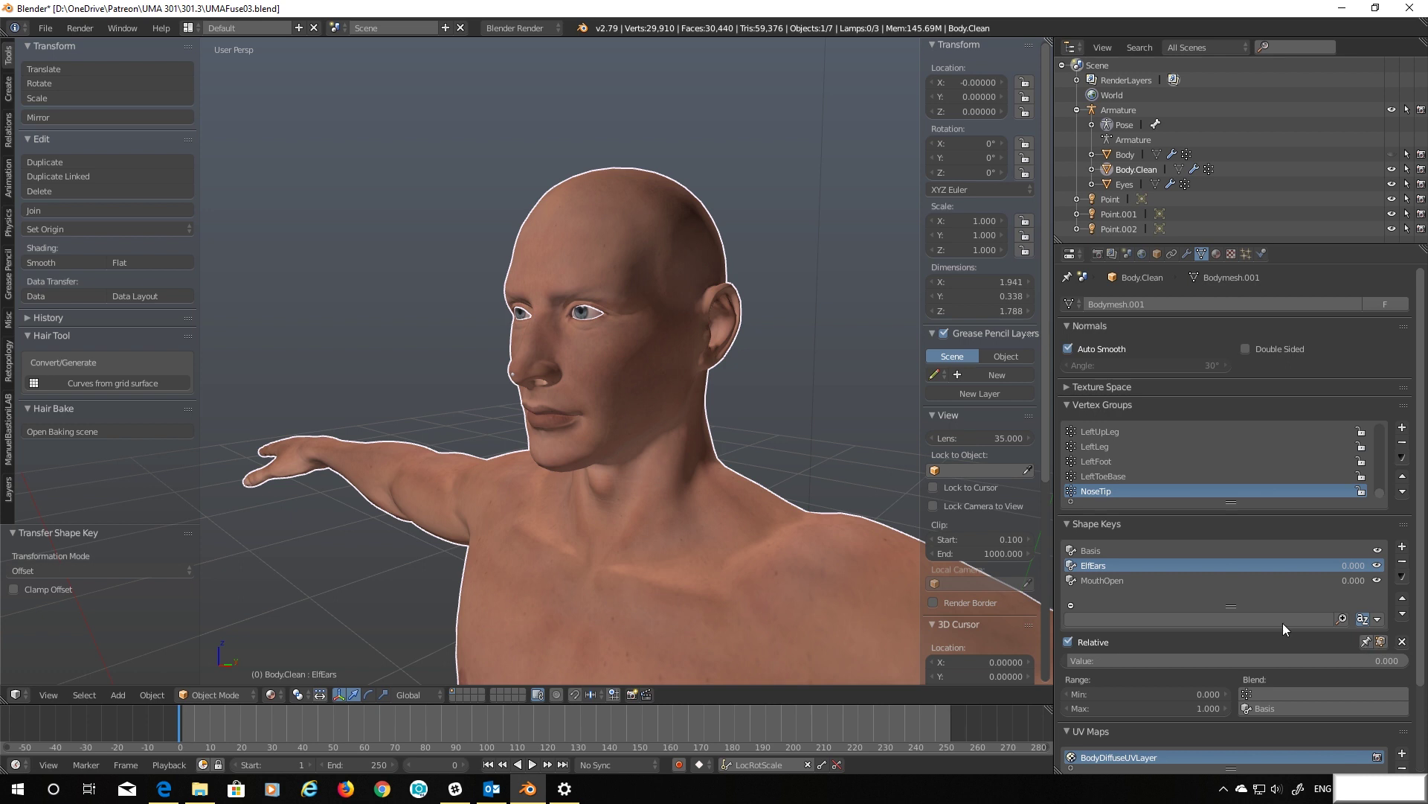
pyautogui.moveTo(1348, 581); pyautogui.dragTo(1287, 582)
pyautogui.click(1366, 642)
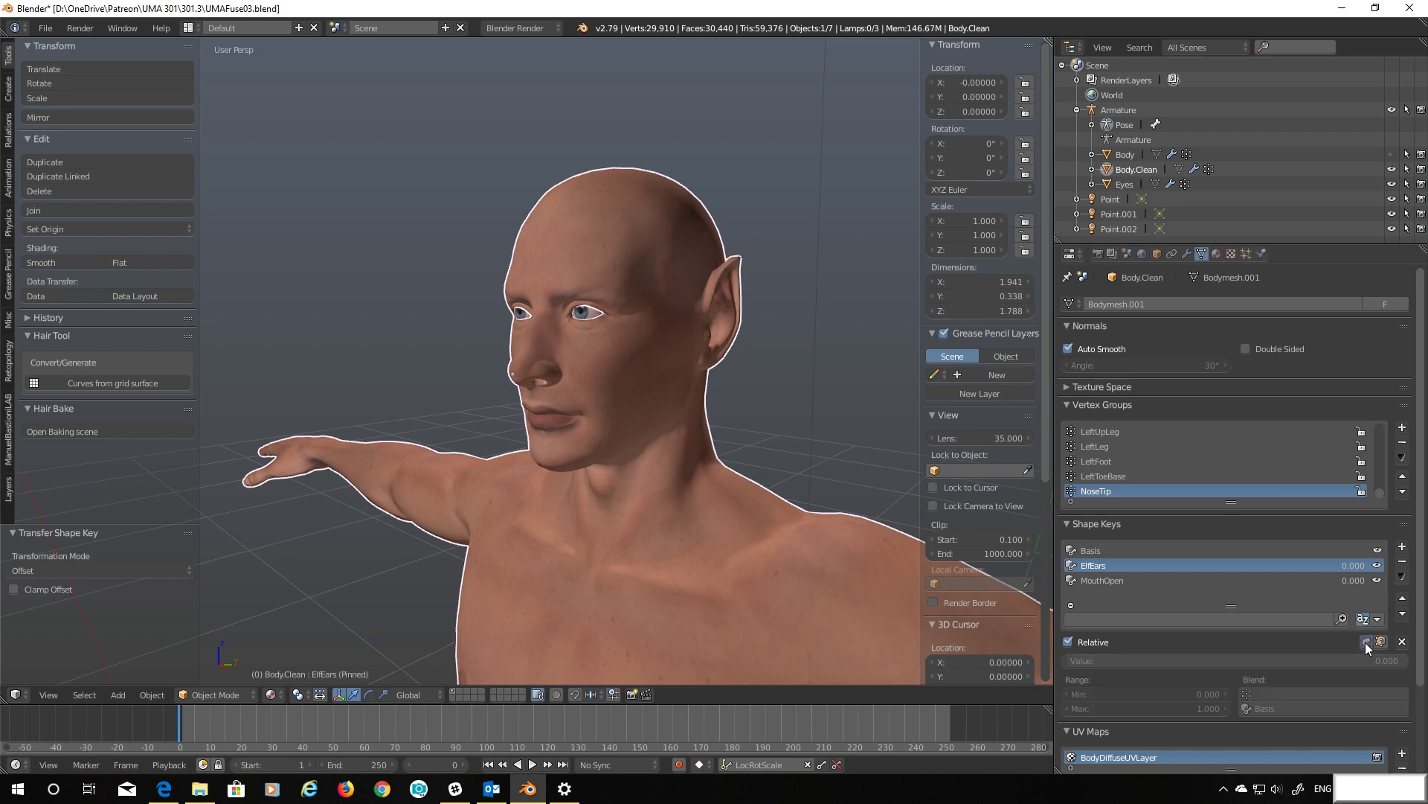
pyautogui.click(1366, 642)
pyautogui.click(1366, 642)
pyautogui.click(1366, 641)
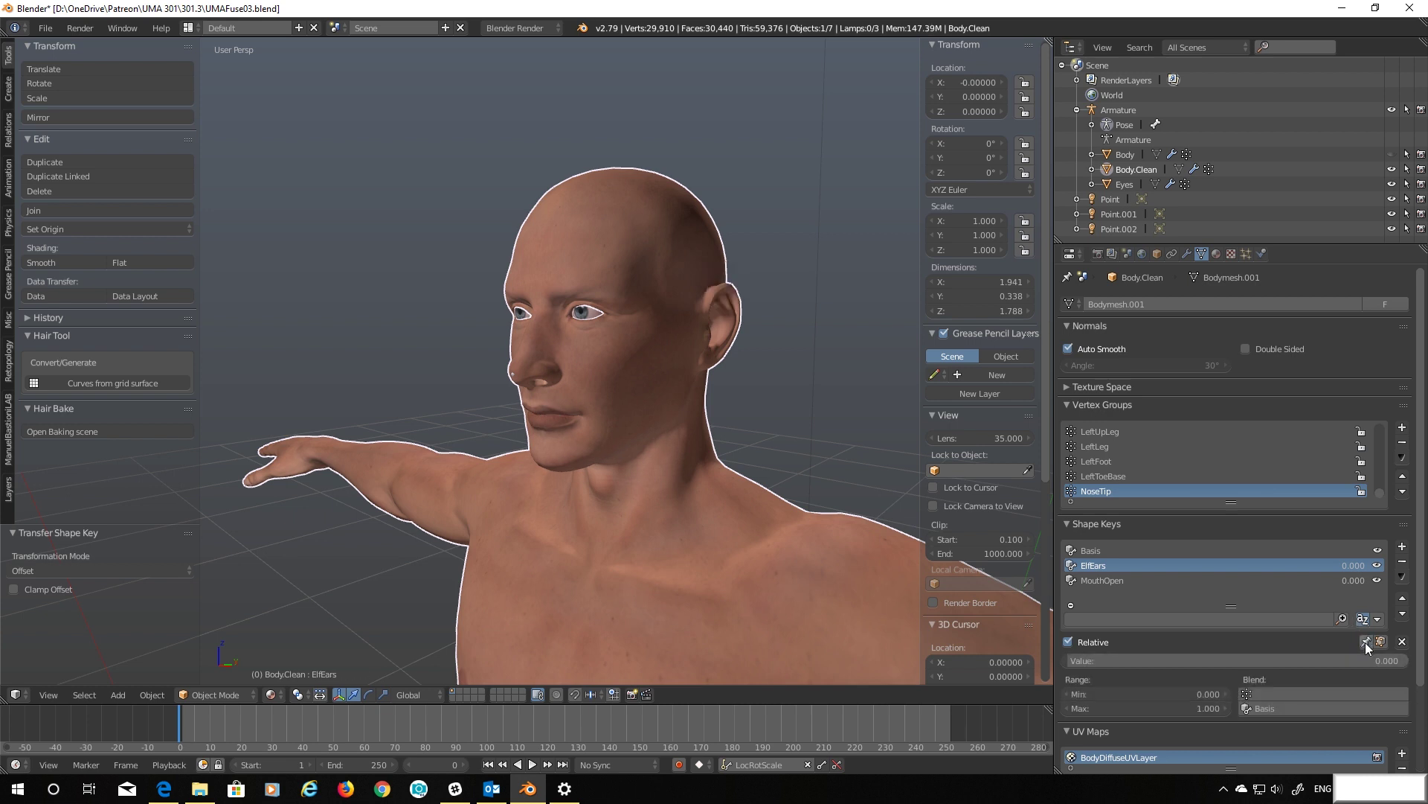
pyautogui.moveTo(1350, 578)
pyautogui.mouseDown()
pyautogui.moveTo(1402, 579)
pyautogui.moveTo(1343, 579)
pyautogui.mouseUp()
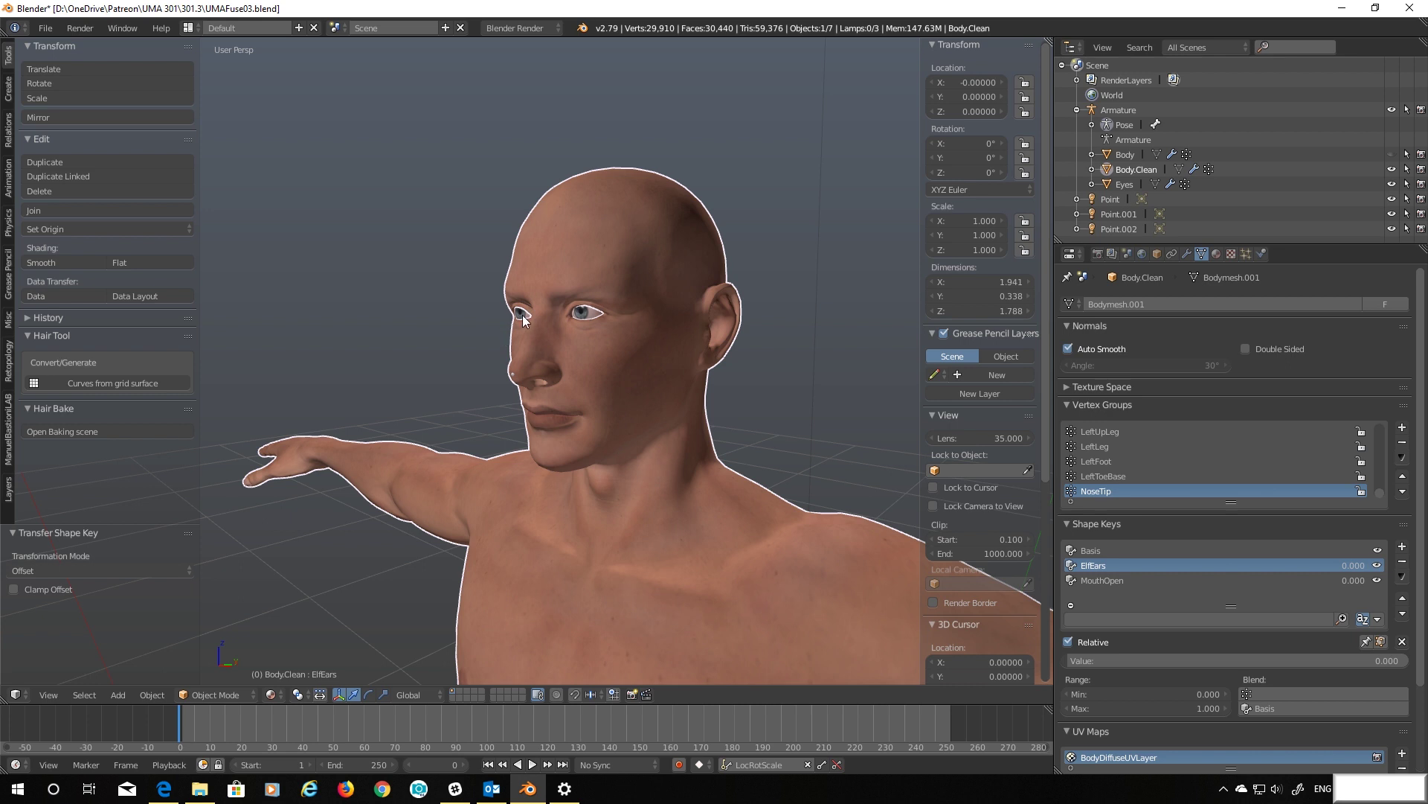
# Unhide and select the original Body mesh and make Blink_Left its active shape key
pyautogui.click(1127, 154)
pyautogui.click(1392, 154)
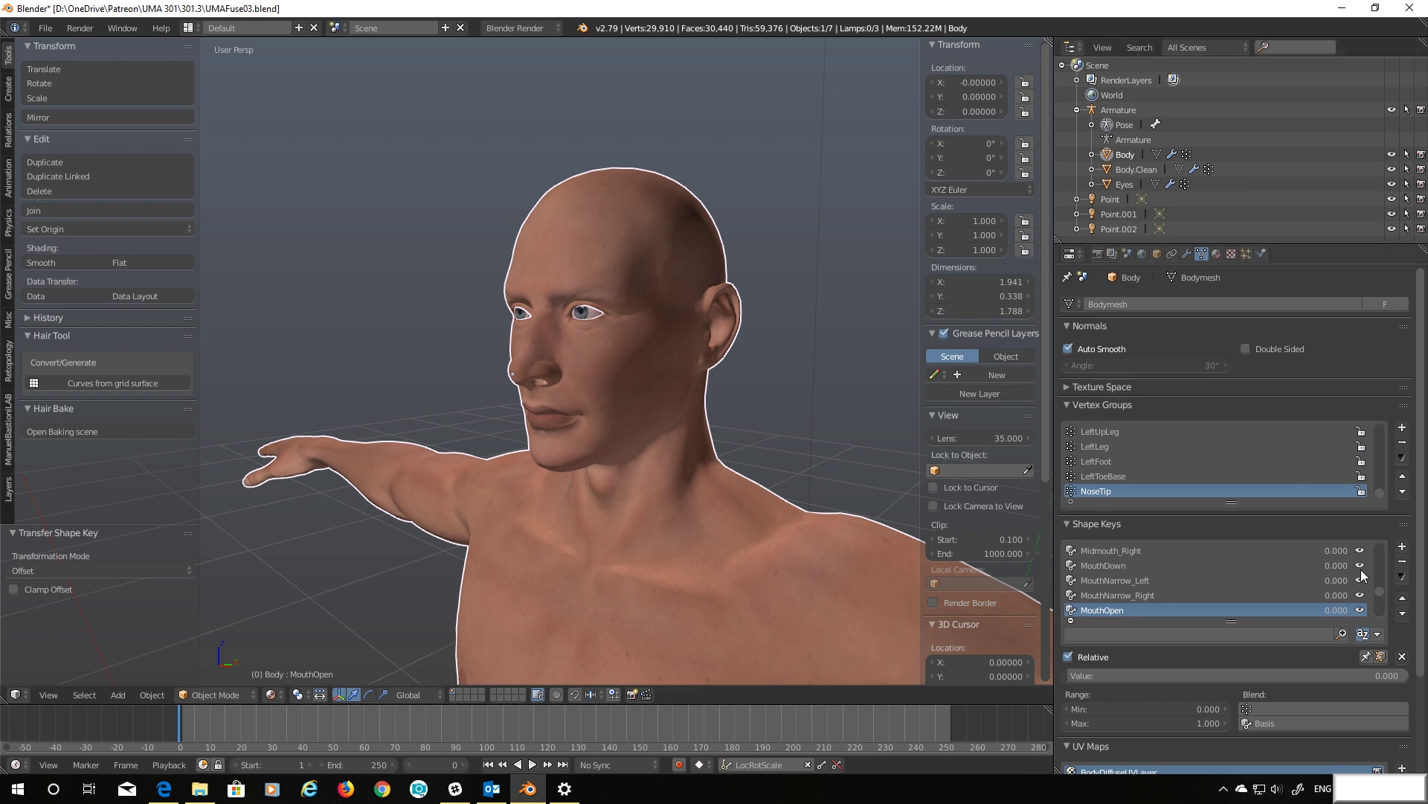
pyautogui.moveTo(1382, 588); pyautogui.dragTo(1387, 528)
pyautogui.click(1122, 567)
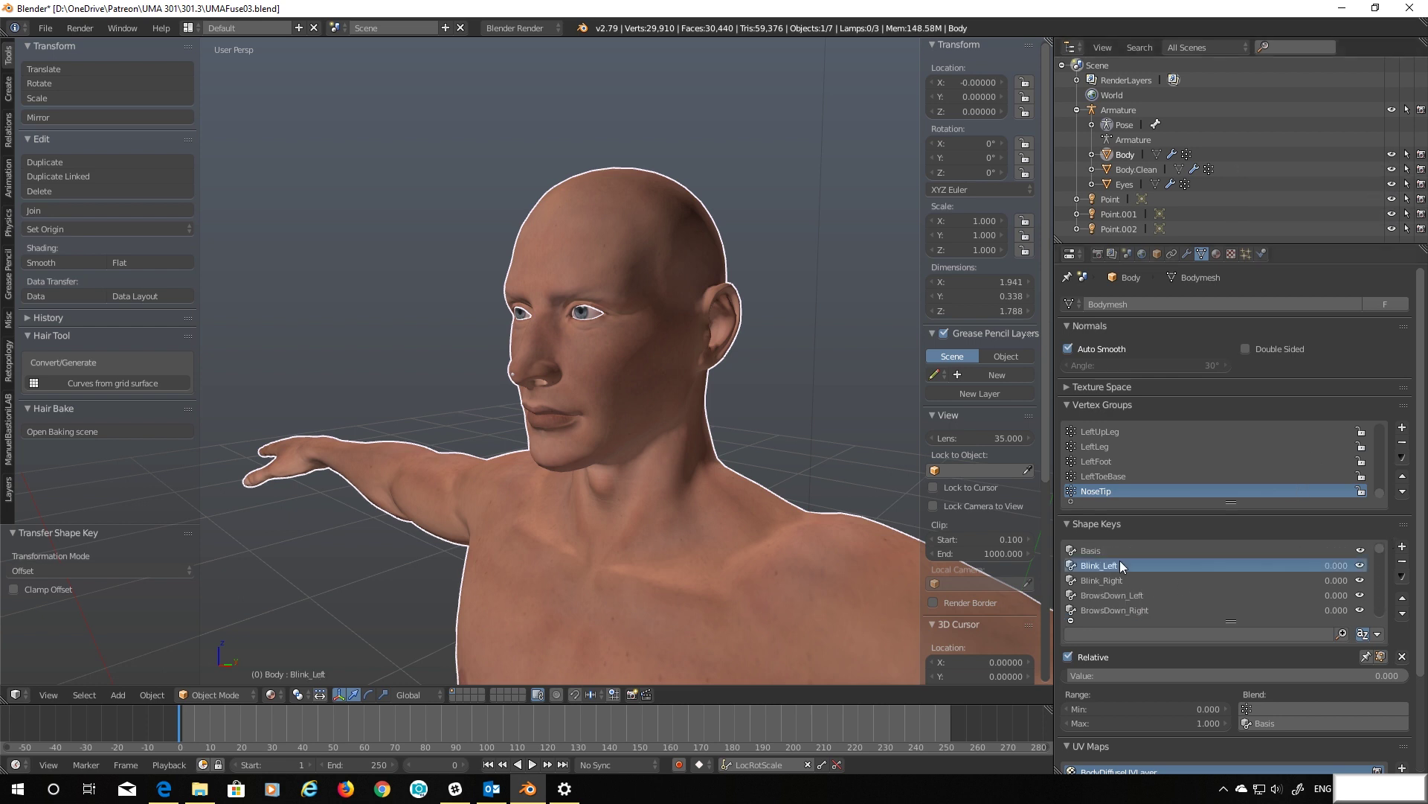
# Add Body.Clean to the selection as the active object and transfer the Blink_Left shape key to it
pyautogui.click(1137, 170)
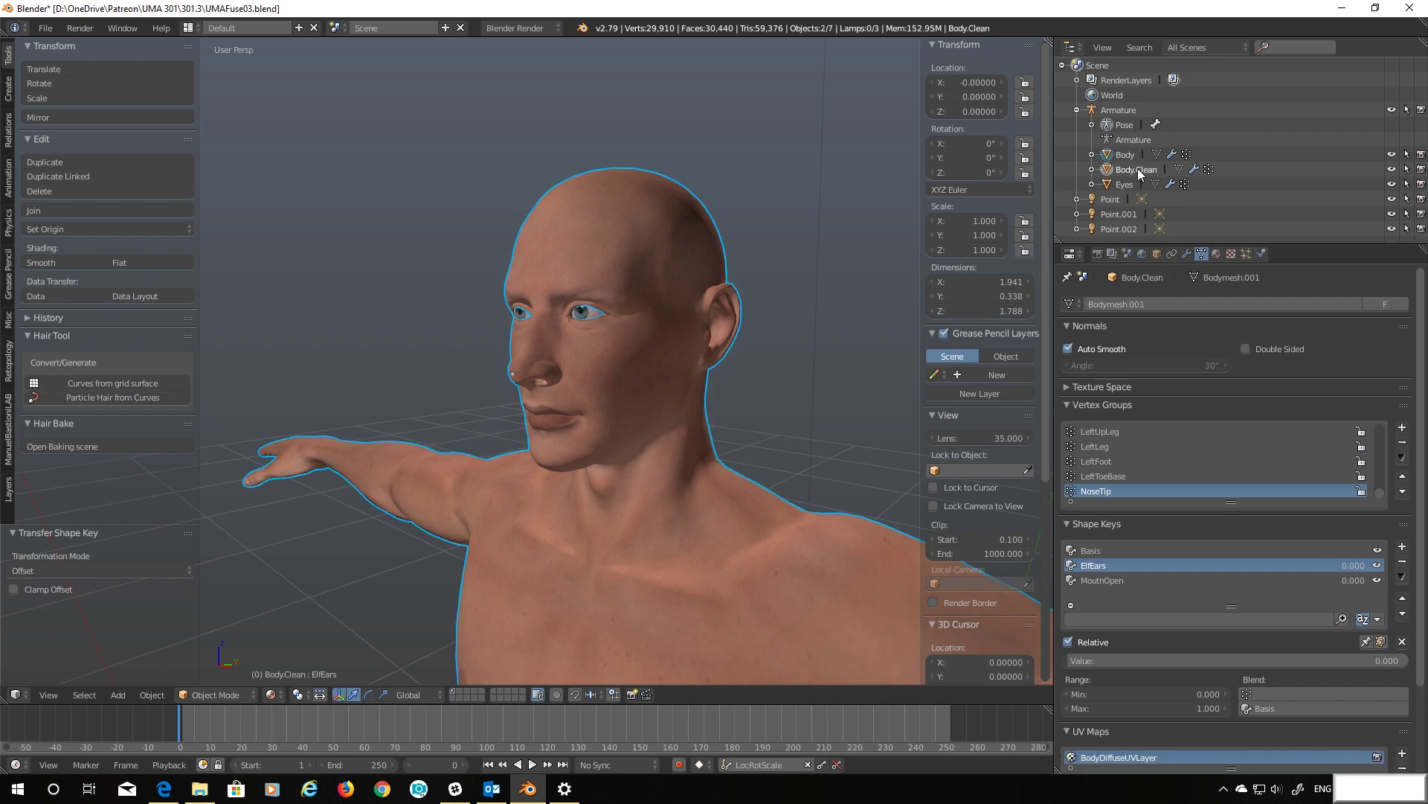
pyautogui.click(1402, 576)
pyautogui.click(1335, 595)
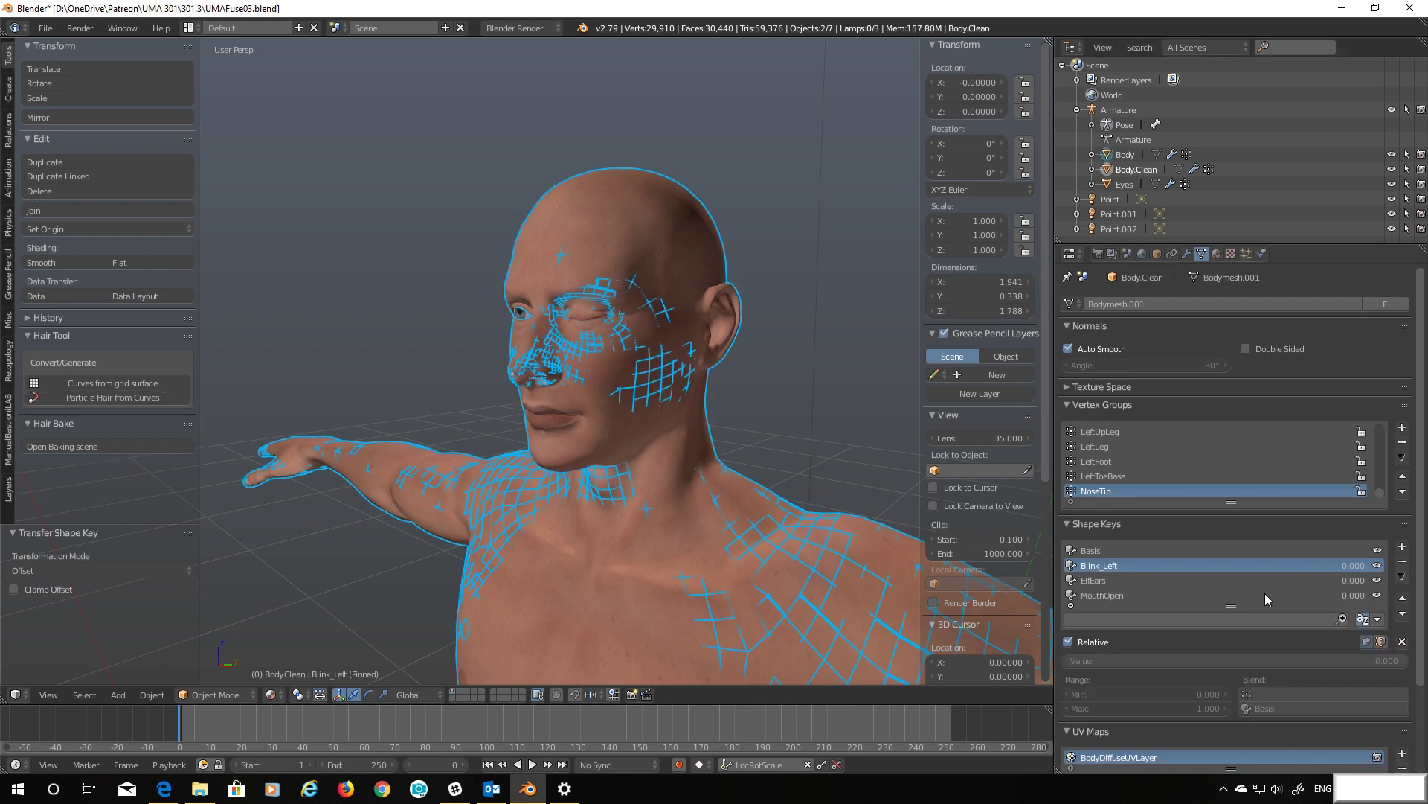
# Make Blink_Right active on the original Body and transfer that shape key to Body.Clean
pyautogui.click(1125, 155)
pyautogui.click(1115, 579)
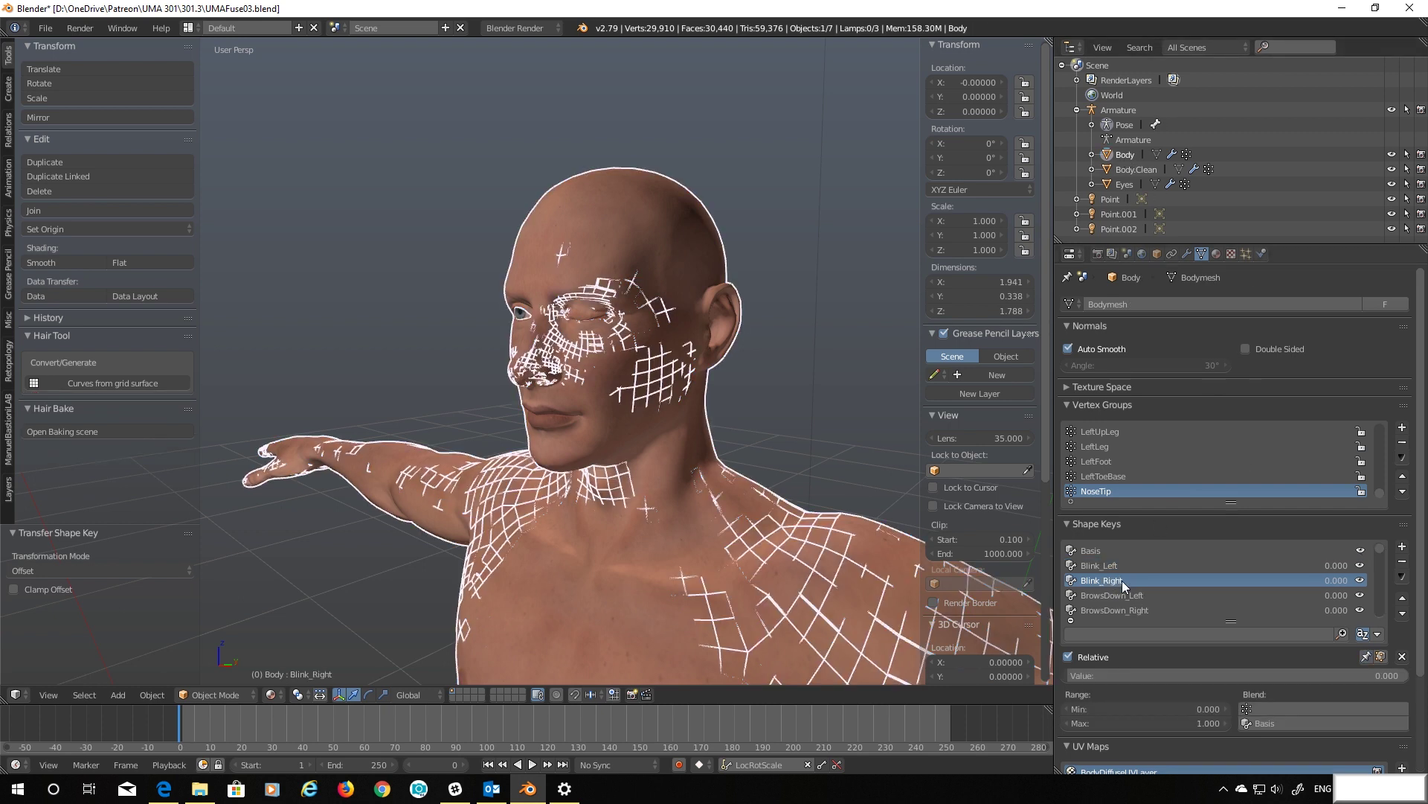
pyautogui.click(1136, 170)
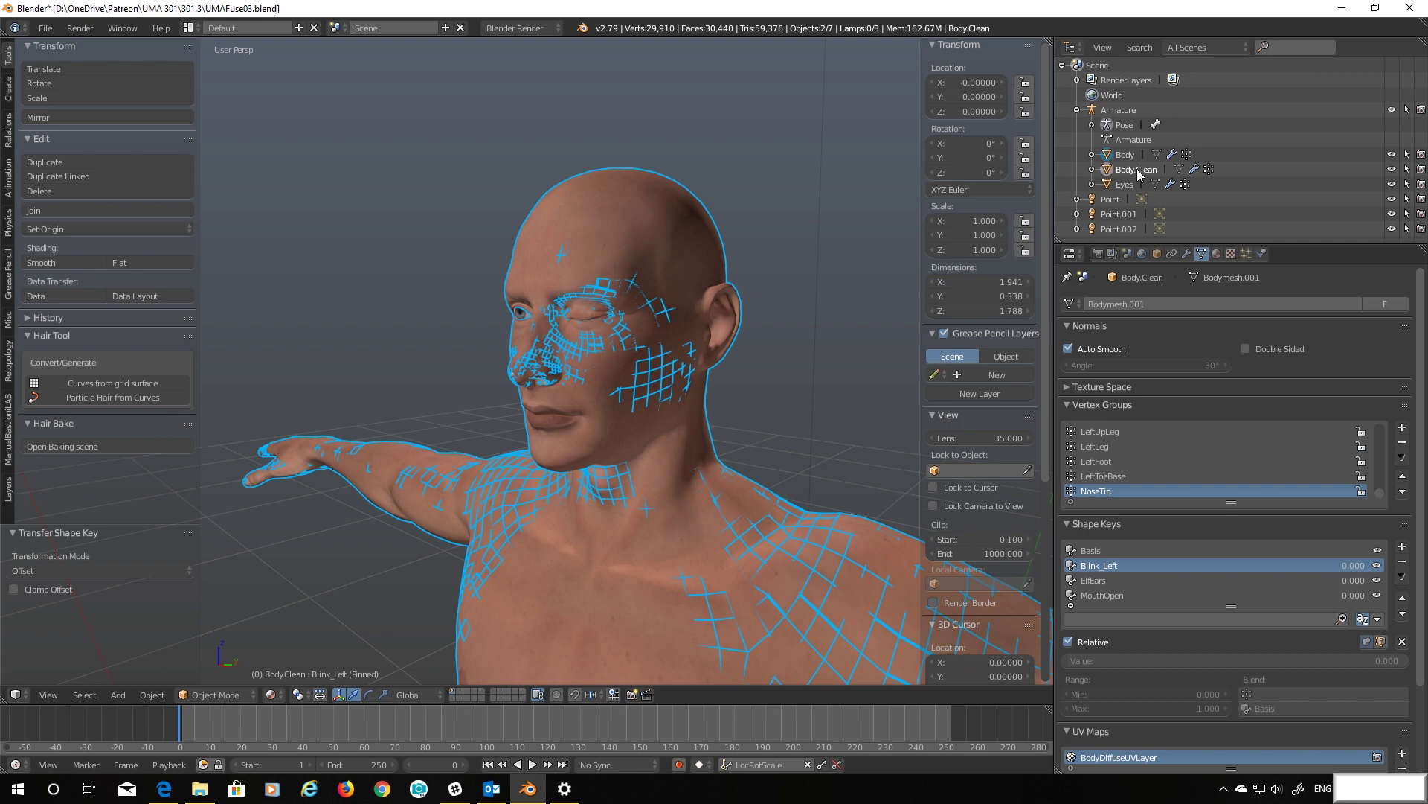
pyautogui.click(1402, 577)
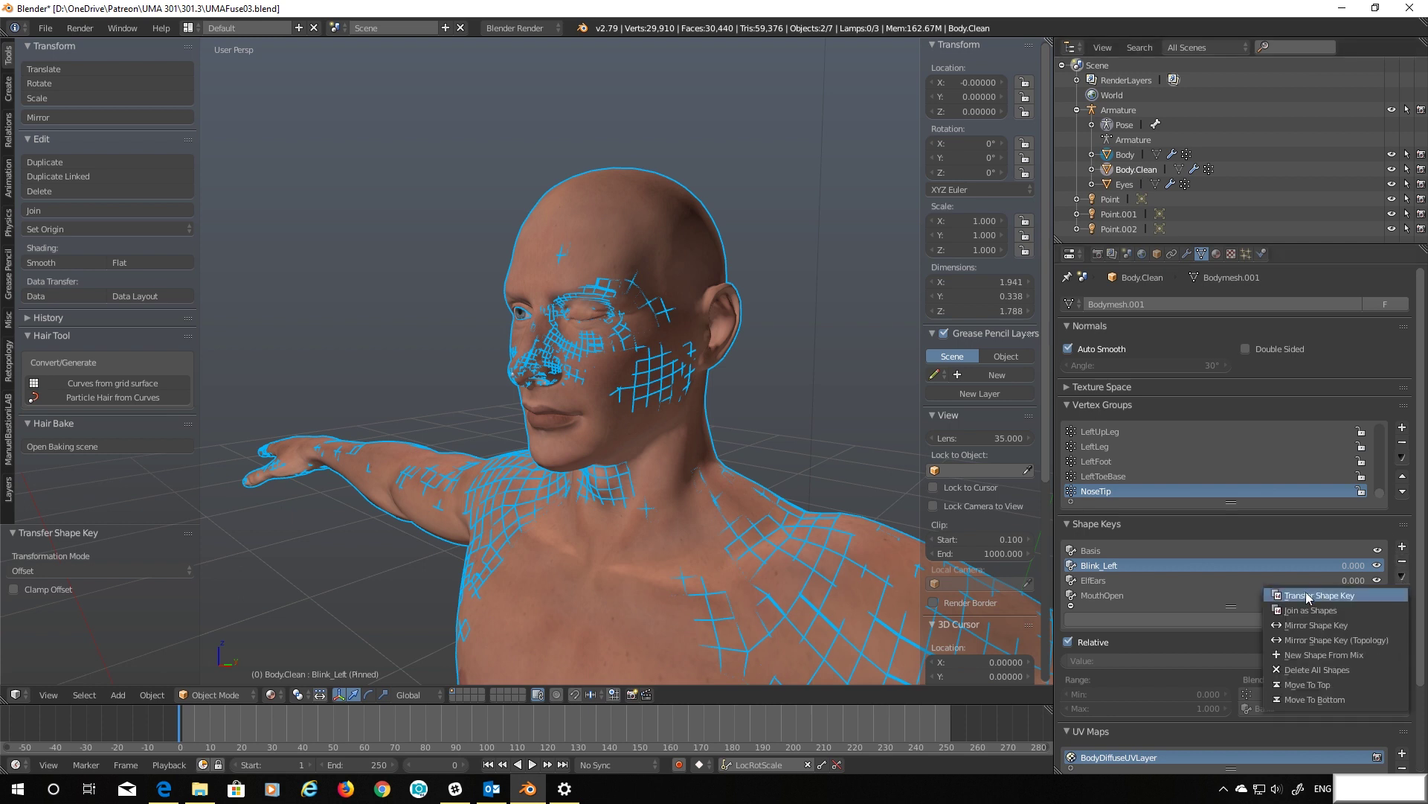
pyautogui.click(1308, 595)
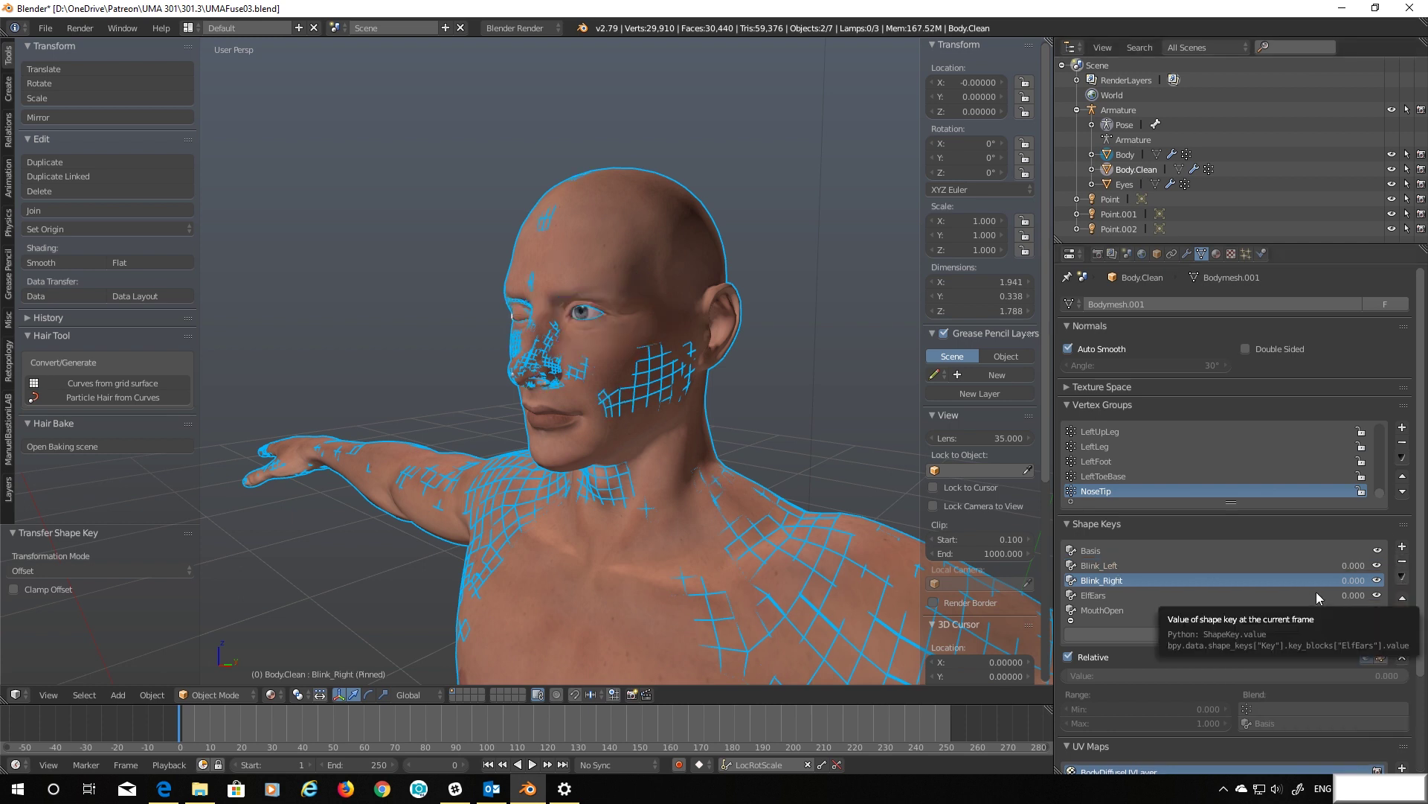
# Hide the original Body mesh and compare the pinned Blink_Left and Blink_Right shapes on Body.Clean
pyautogui.click(1392, 154)
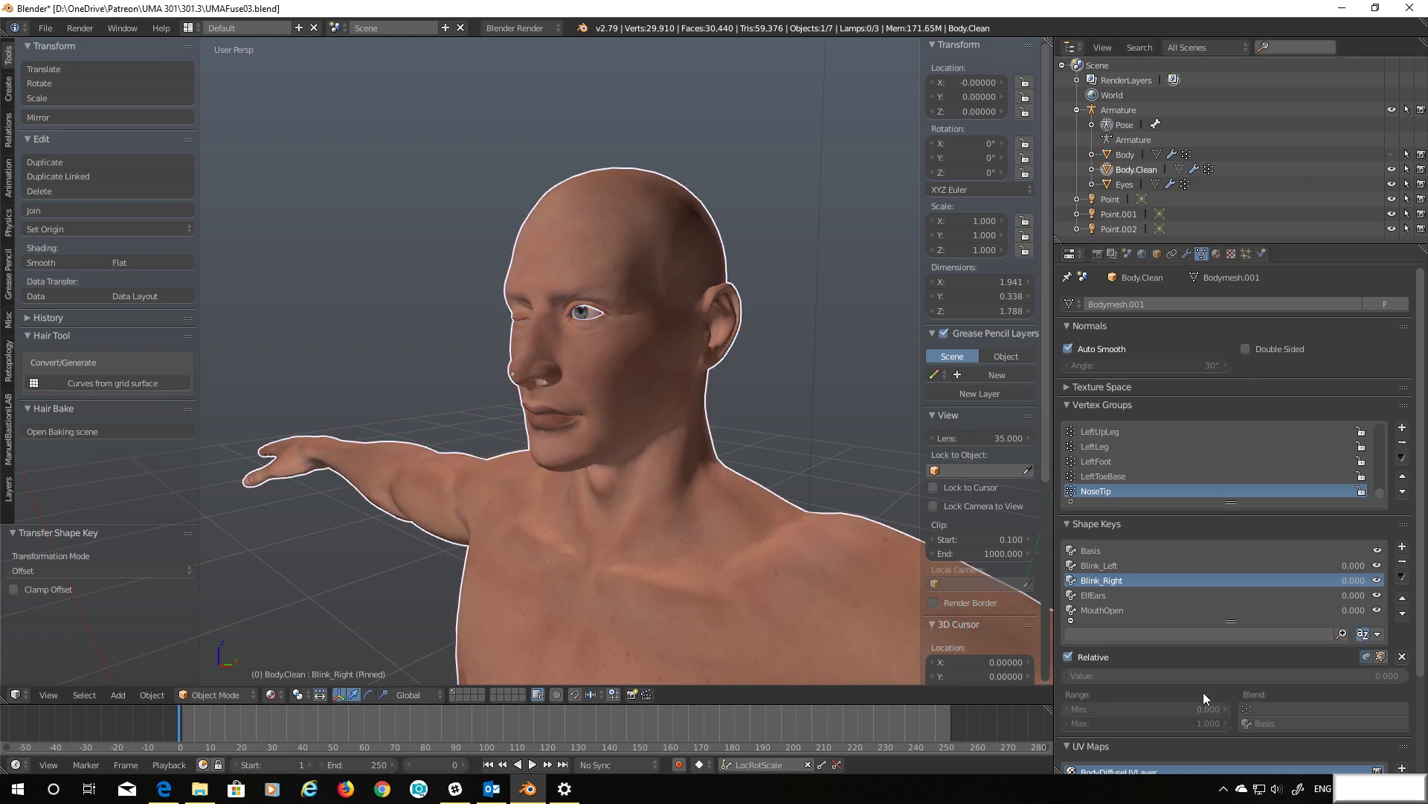
pyautogui.click(1103, 565)
pyautogui.click(1108, 580)
pyautogui.click(1101, 565)
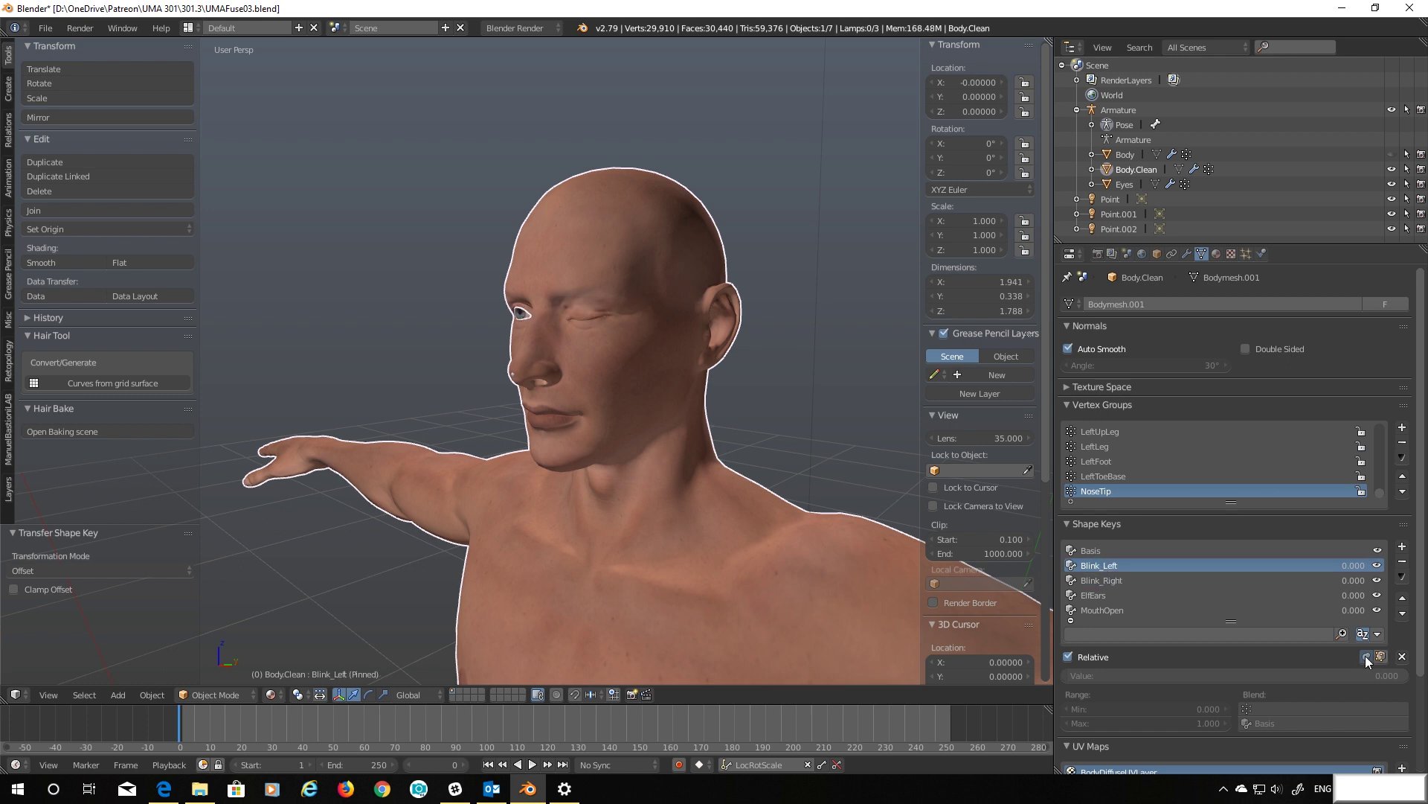
# With shape key pinning turned off, set Blink_Left and Blink_Right to 1.000 and create a new shape key from their mix
pyautogui.click(1366, 656)
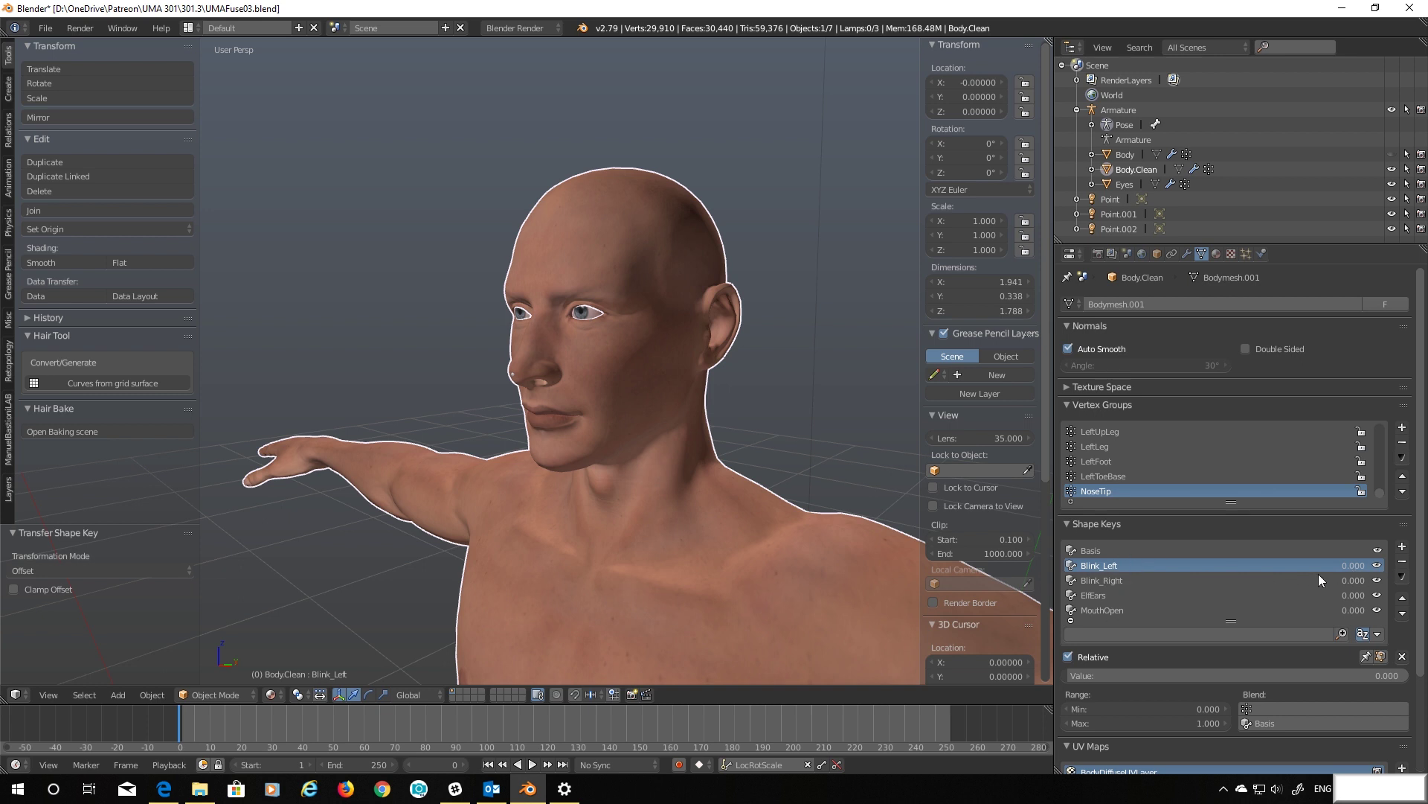
pyautogui.moveTo(1299, 568)
pyautogui.mouseDown()
pyautogui.moveTo(1388, 578)
pyautogui.moveTo(1302, 589)
pyautogui.mouseUp()
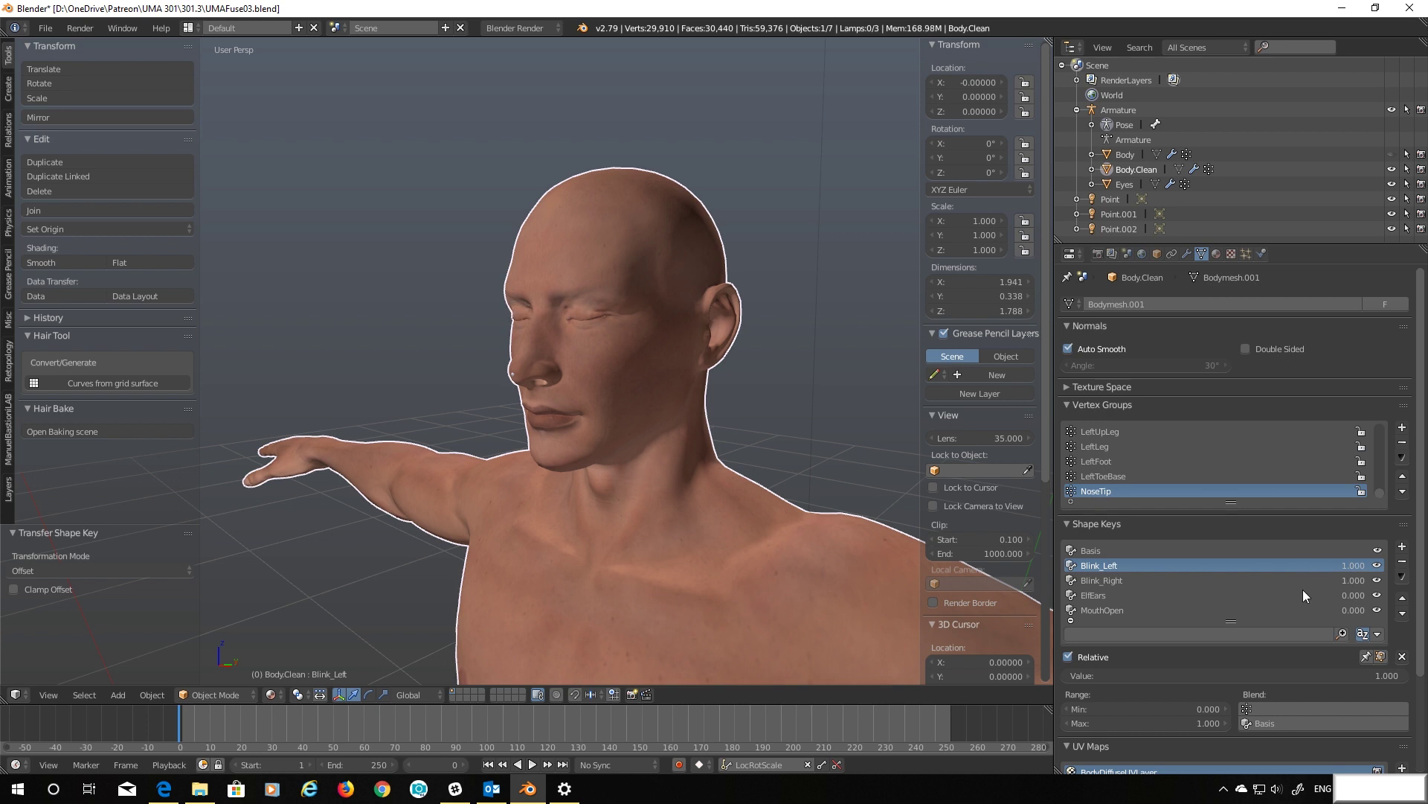
pyautogui.click(1403, 578)
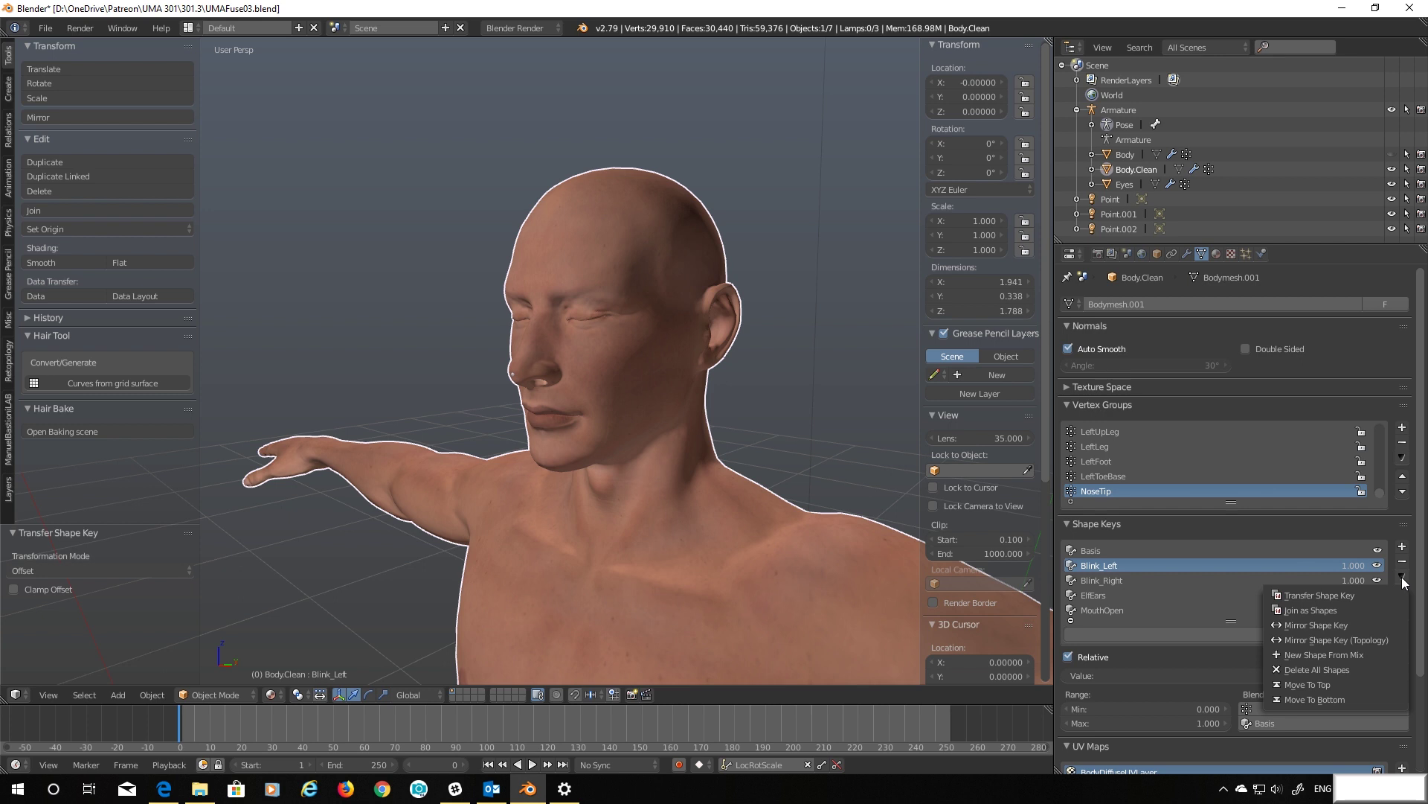
pyautogui.click(1319, 655)
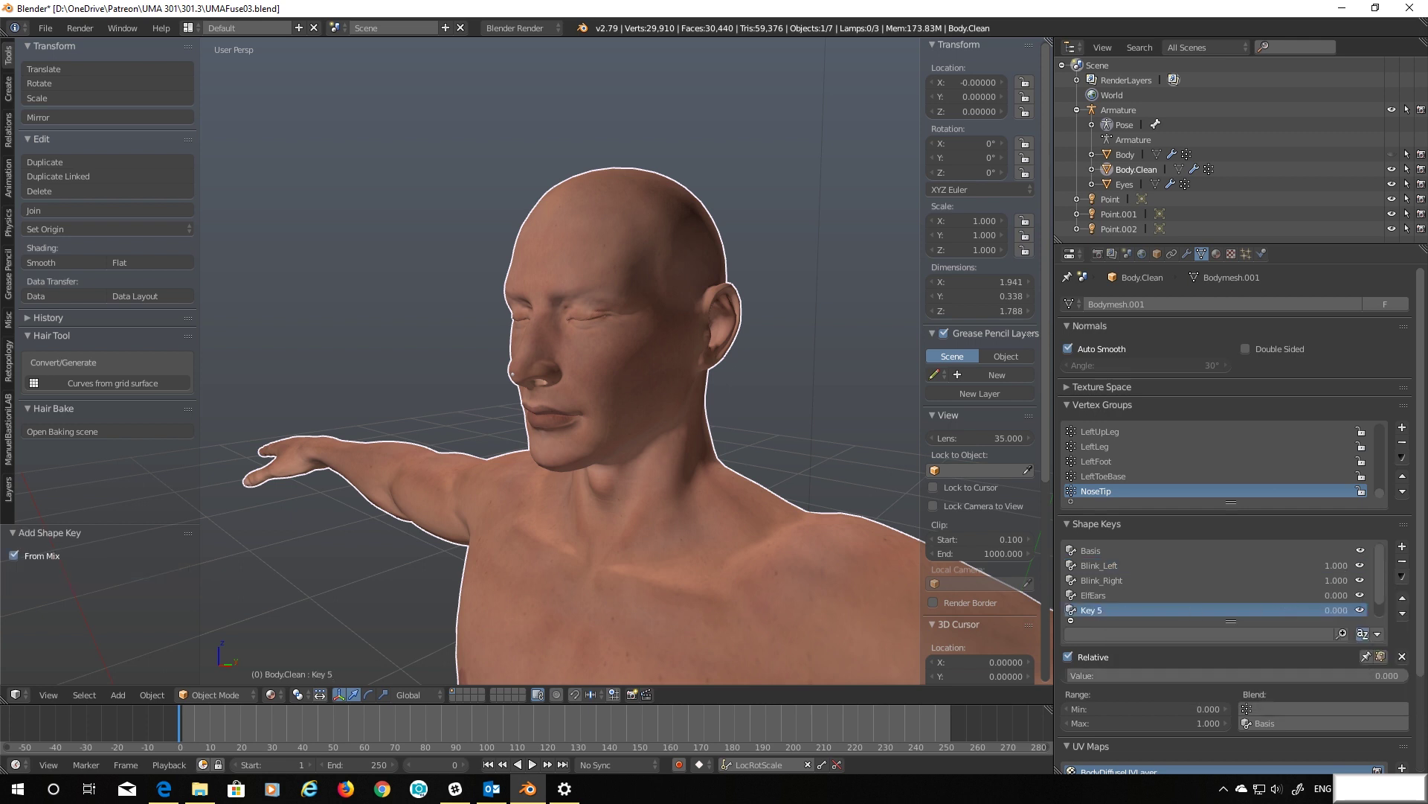
# Reset the Blink_Left and Blink_Right values to 0.000 and delete both shape keys from Body.Clean
pyautogui.moveTo(1338, 570); pyautogui.dragTo(1328, 610)
pyautogui.click(1101, 563)
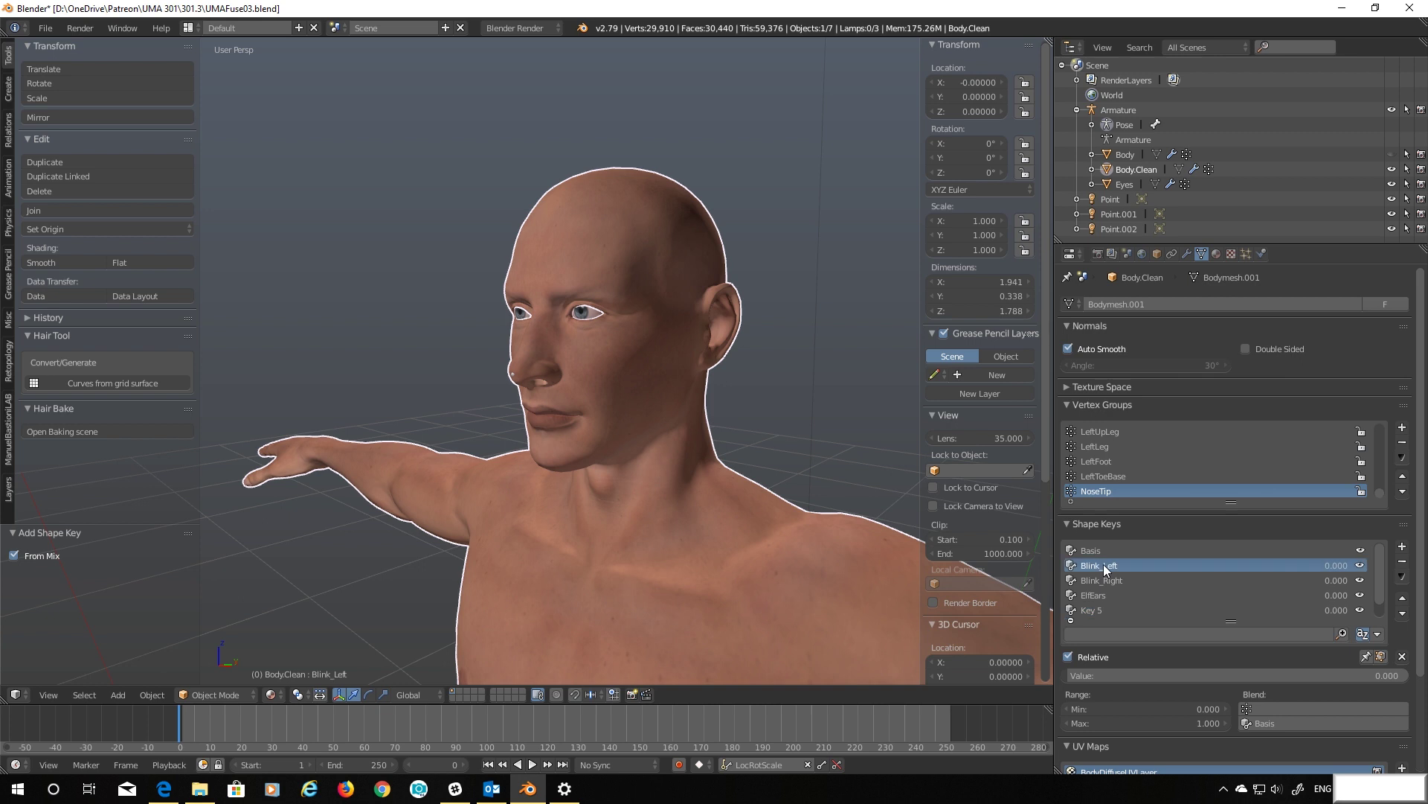
pyautogui.click(1402, 561)
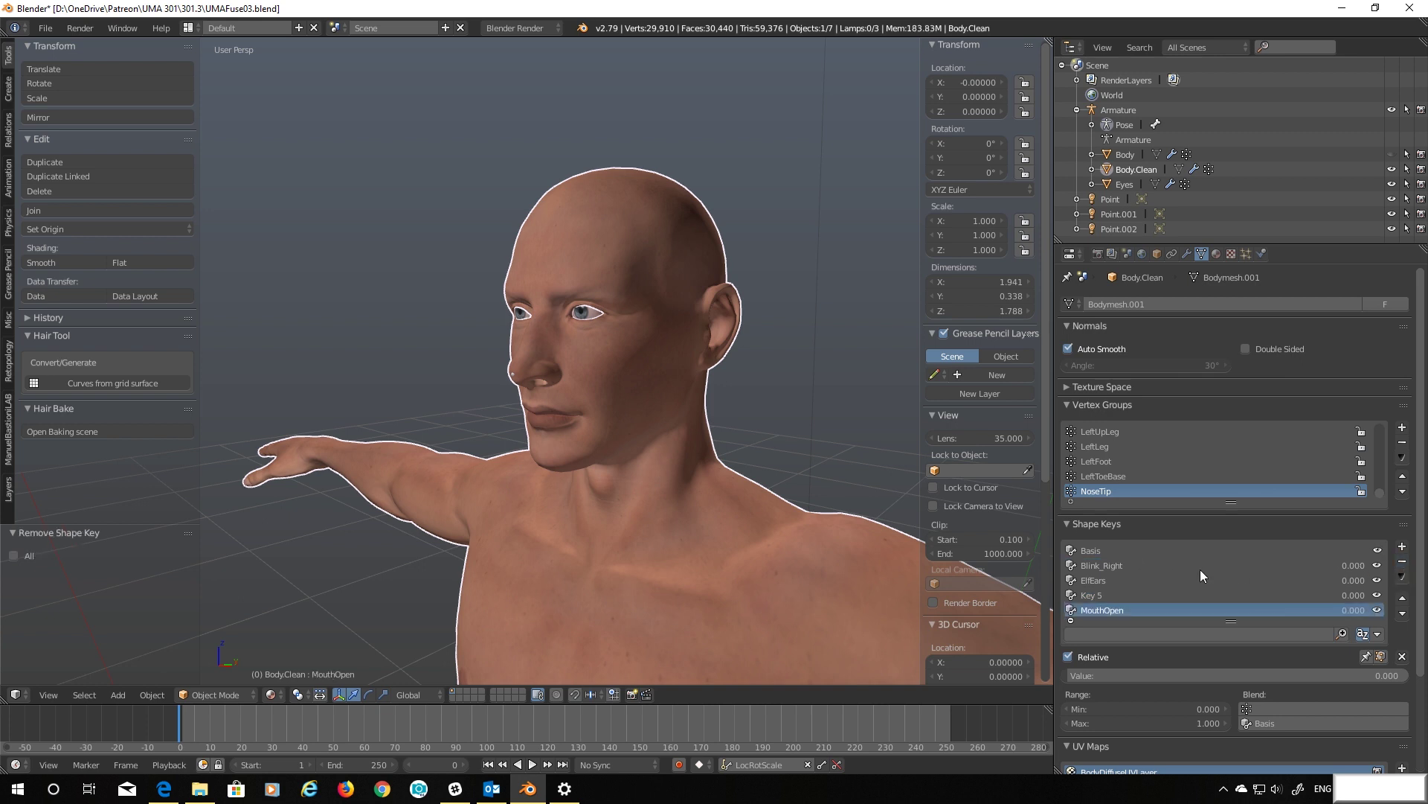
pyautogui.click(1402, 561)
# Rename the new mixed shape key on Body.Clean as Blink
pyautogui.click(1101, 582)
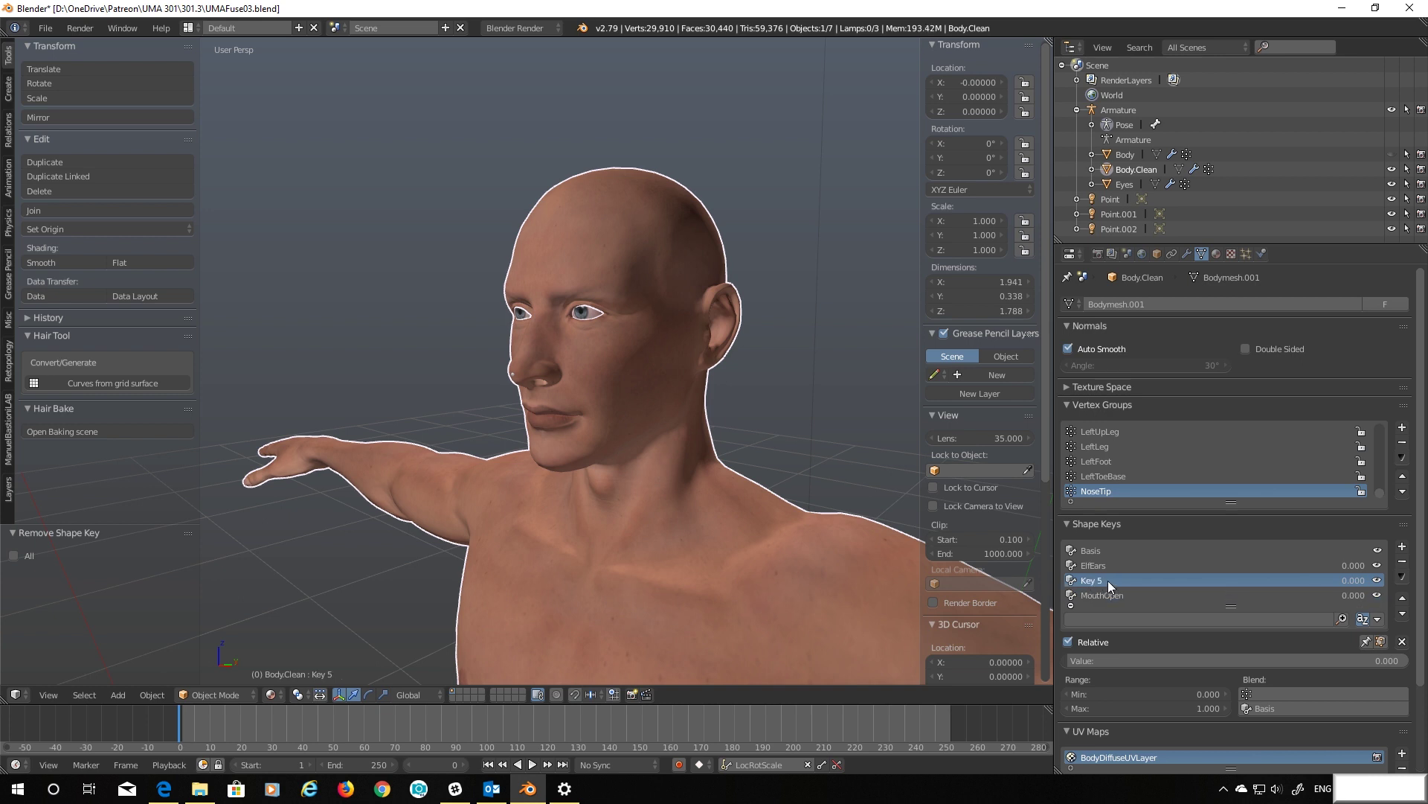
pyautogui.write('Blink')
pyautogui.press('Return')
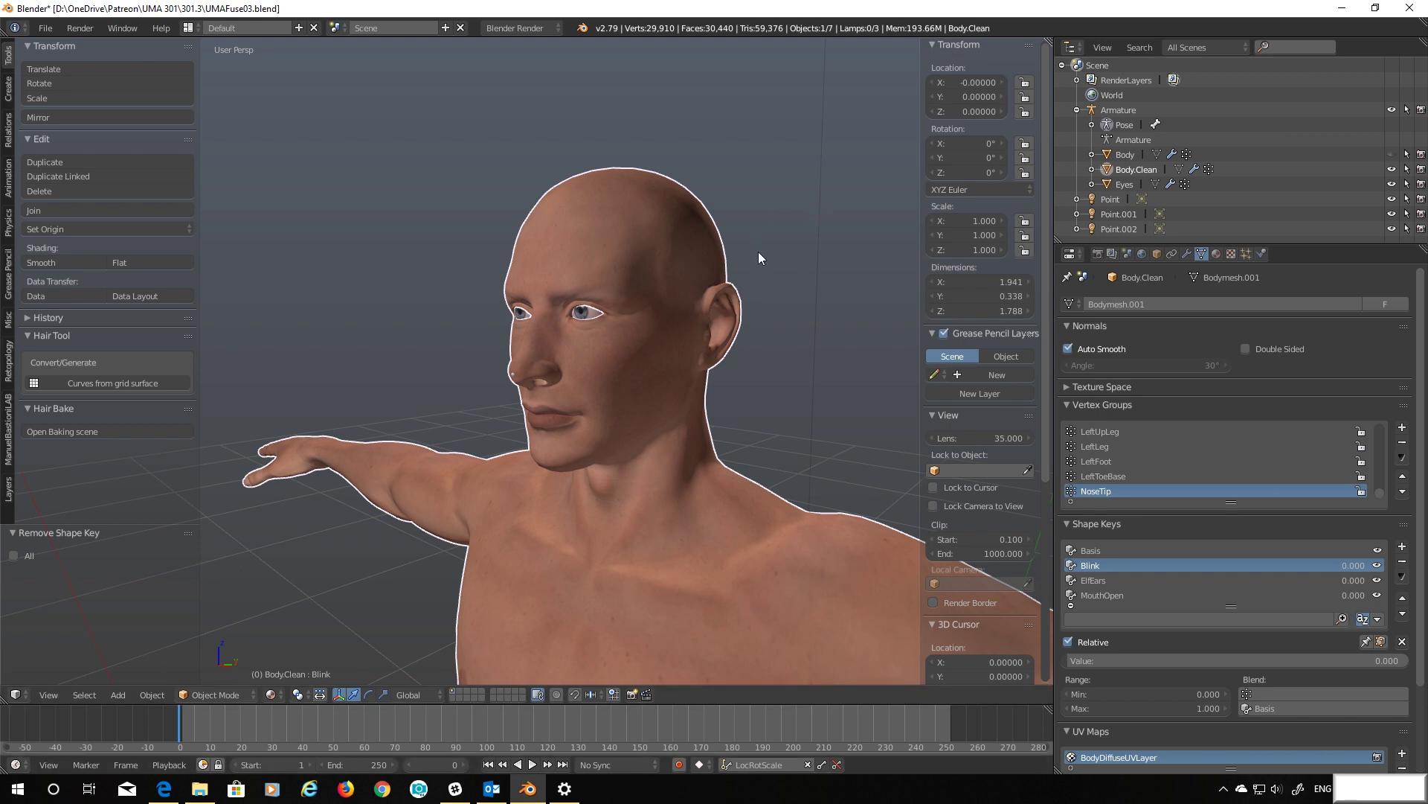
# Try out the Blink value on Body.Clean, return it to 0.000, and examine the head from the front and side
pyautogui.moveTo(805, 391); pyautogui.dragTo(1033, 480, button='middle')
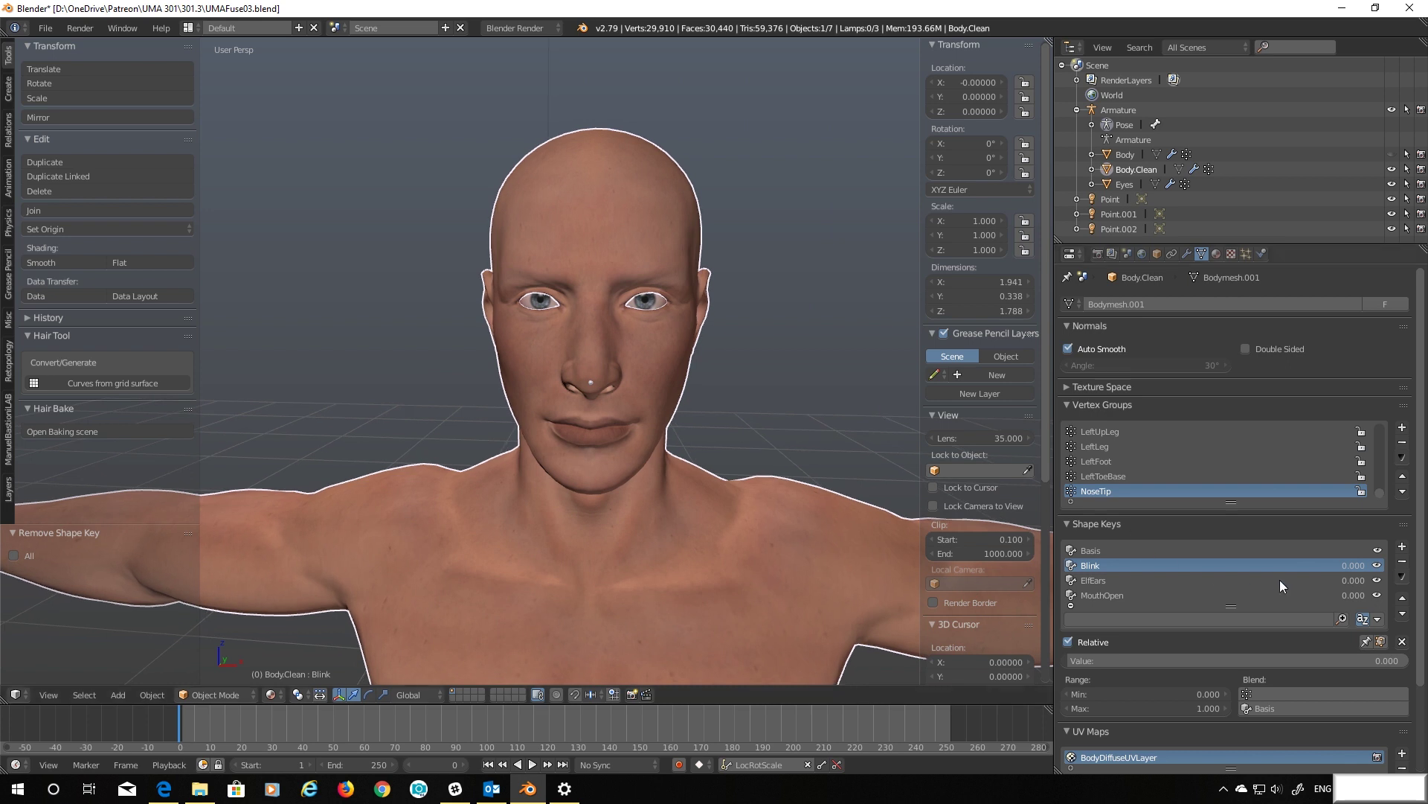
pyautogui.moveTo(1360, 564); pyautogui.dragTo(1332, 580)
pyautogui.moveTo(787, 400); pyautogui.dragTo(730, 401, button='middle')
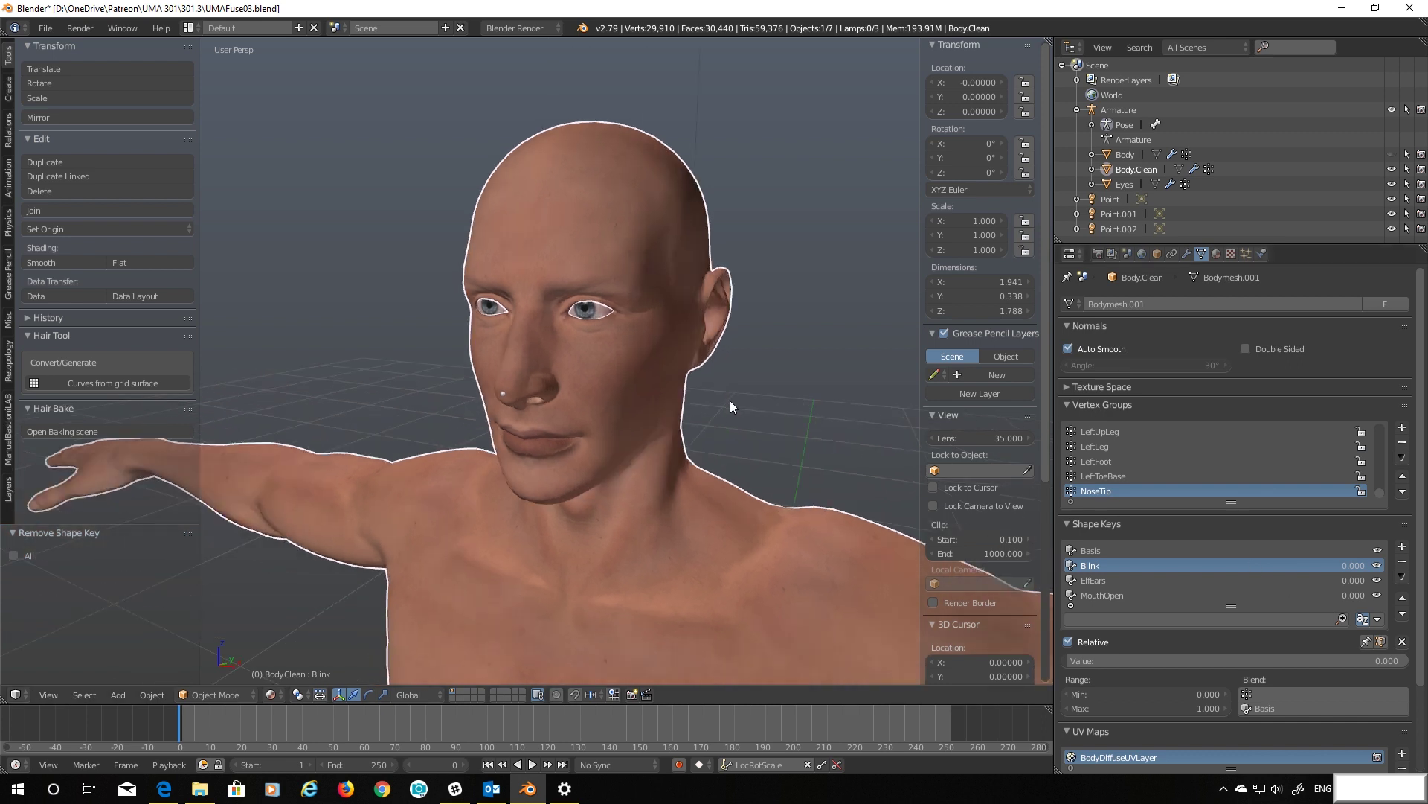
pyautogui.moveTo(825, 392); pyautogui.dragTo(801, 416, button='middle')
pyautogui.scroll(-2, 795, 378)
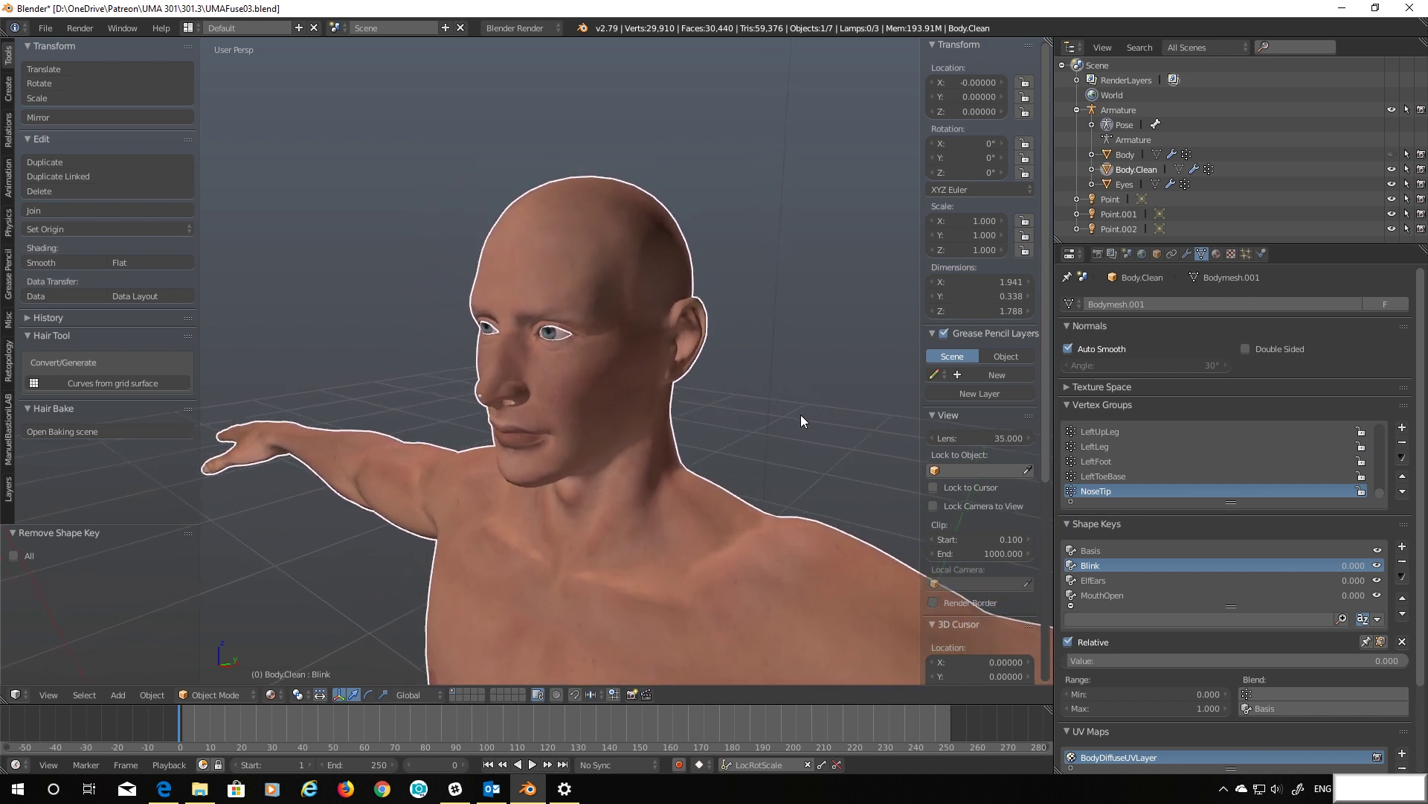
pyautogui.moveTo(801, 406); pyautogui.dragTo(828, 382, button='middle')
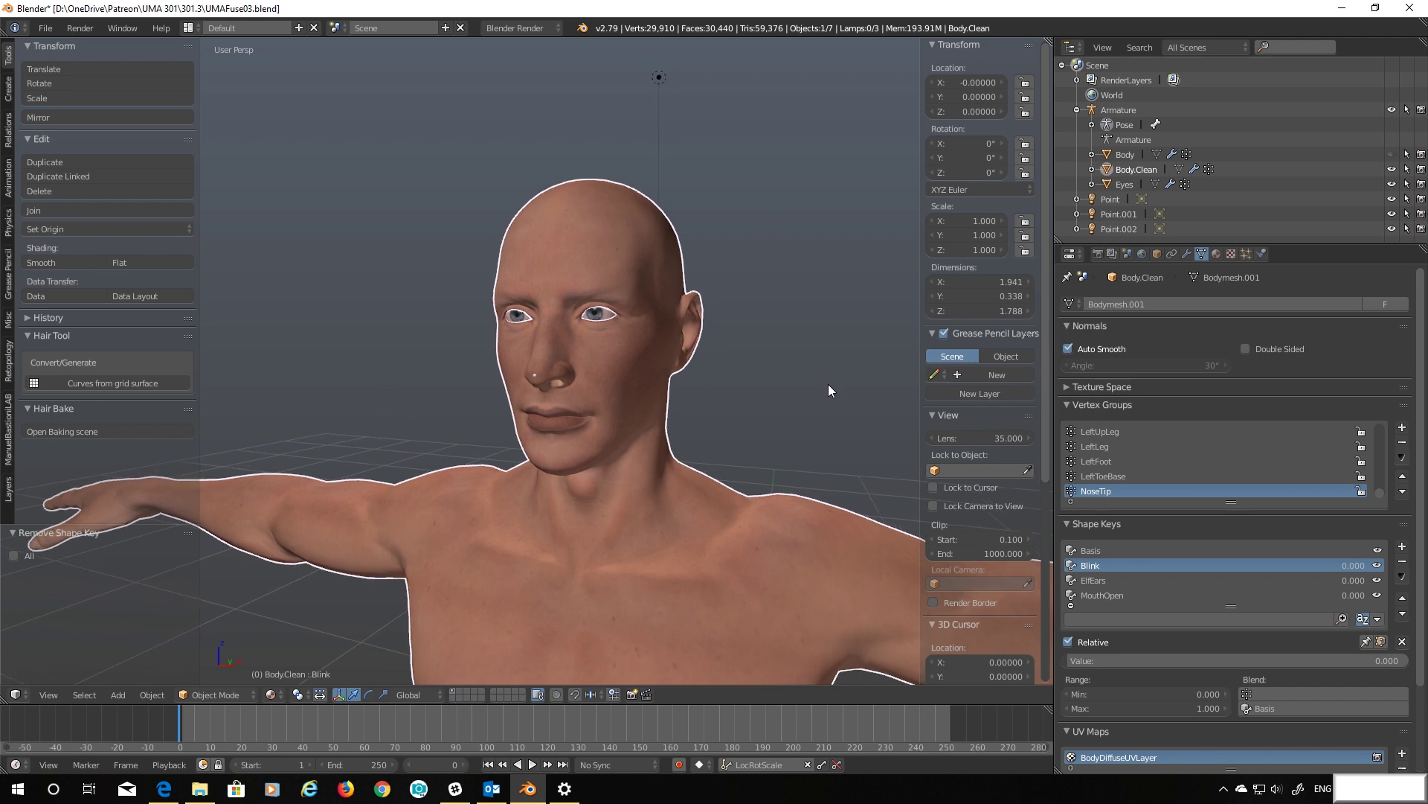